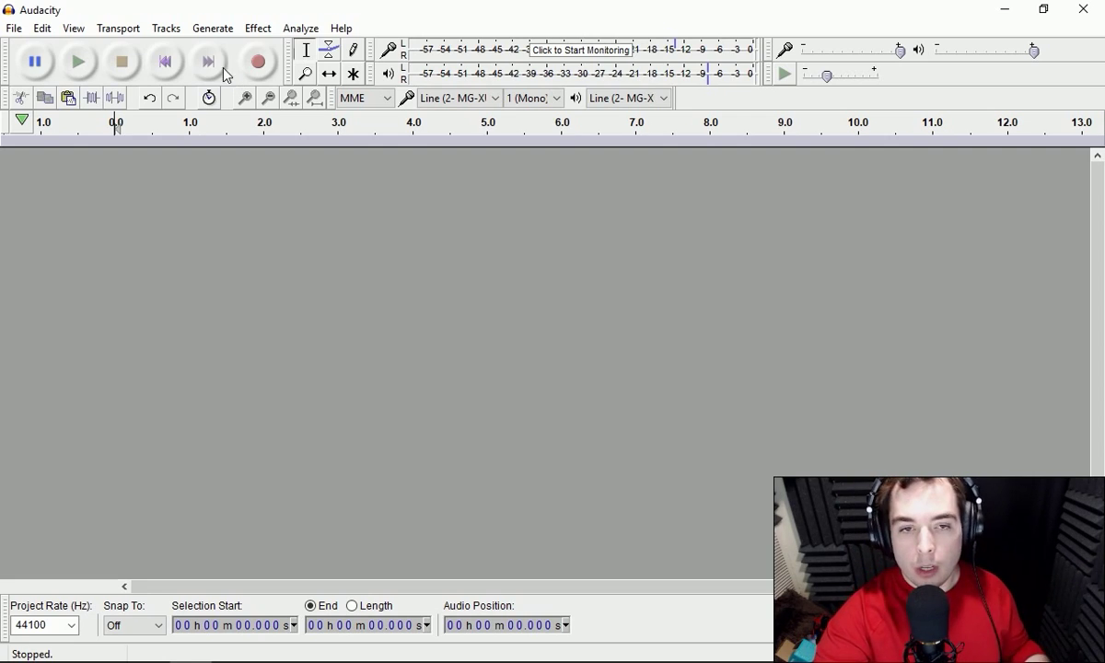
Record a voice clip on a new mono track, stop it and enlarge the track's height.
left_click(259, 63)
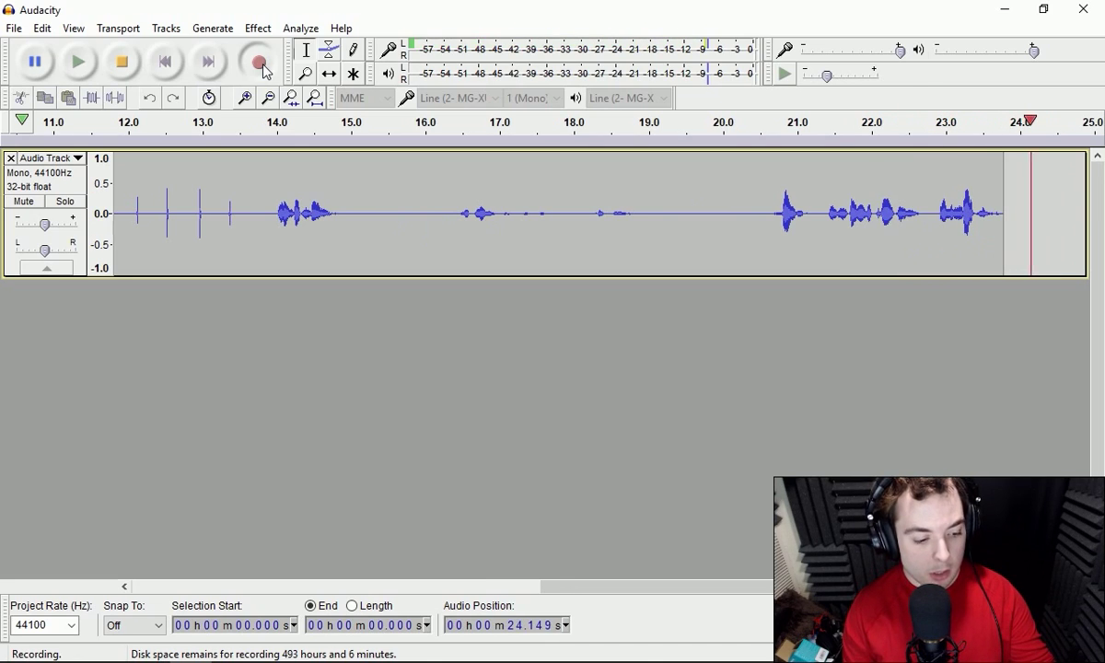
key("space")
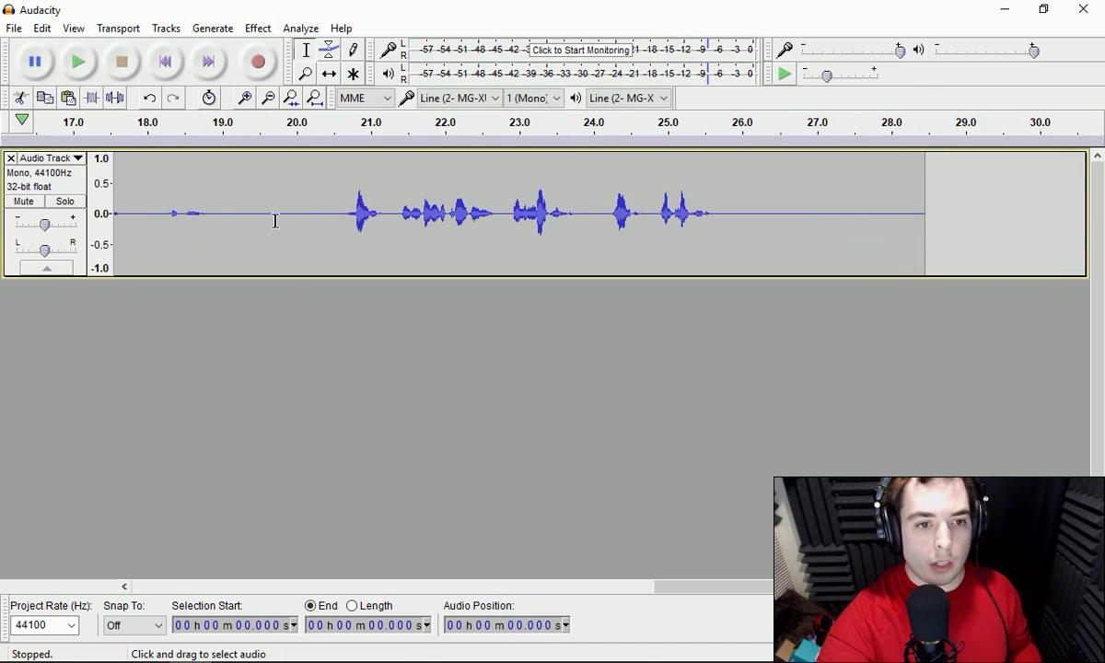
left_click_drag(274, 277, 334, 548)
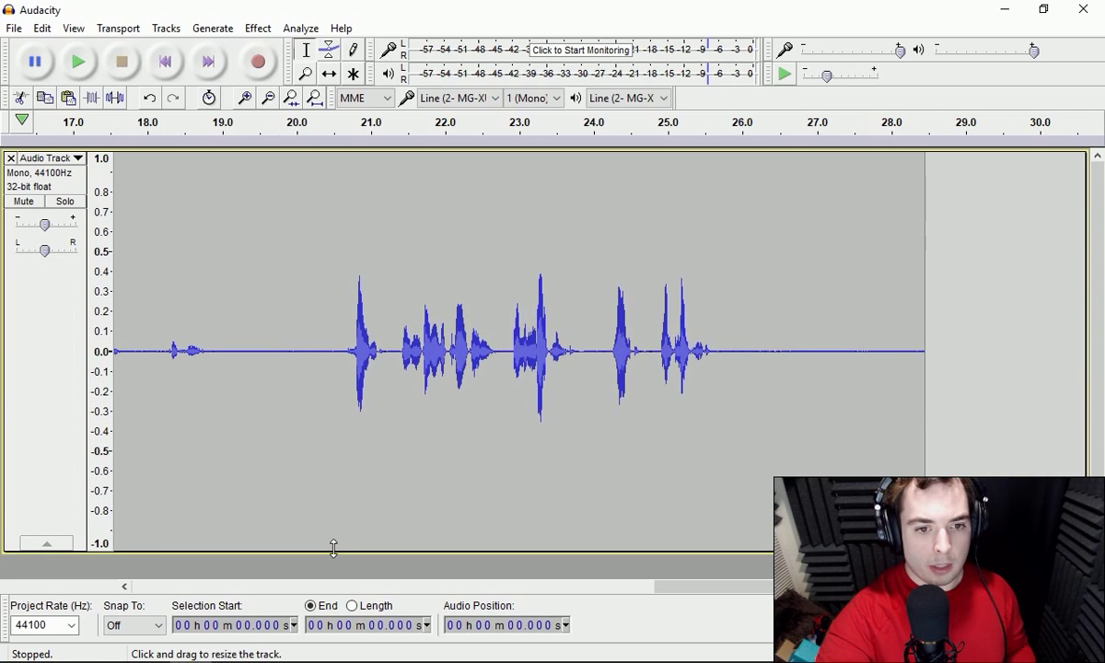
Play back the recording from about 20.5 seconds and stop at the end of the speech.
left_click(337, 352)
left_click(83, 59)
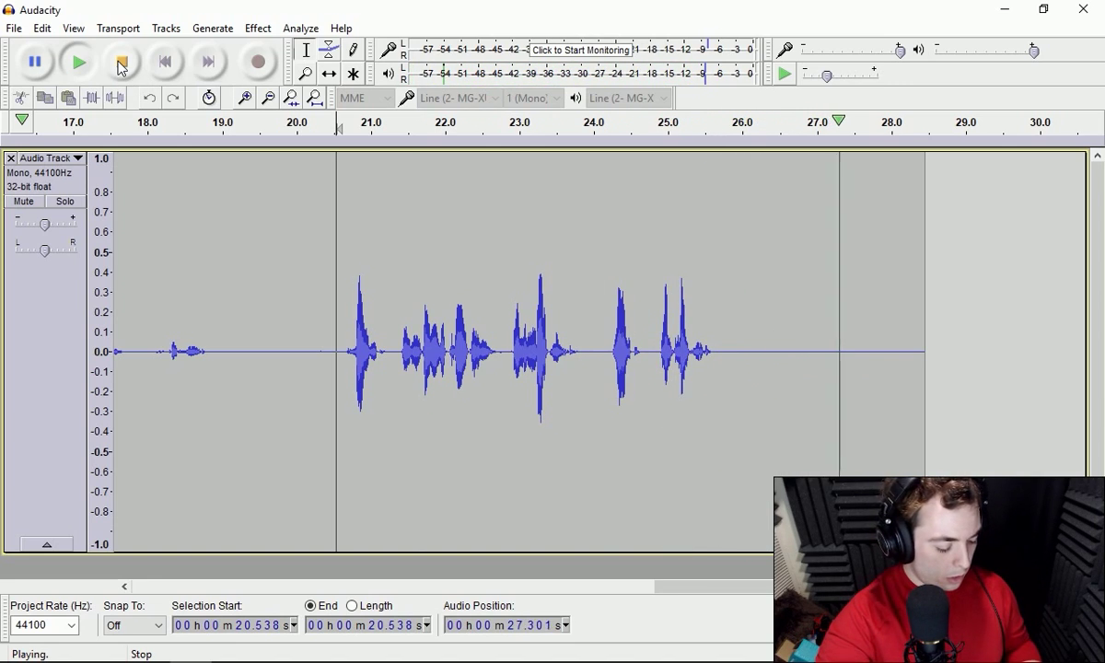
left_click(121, 63)
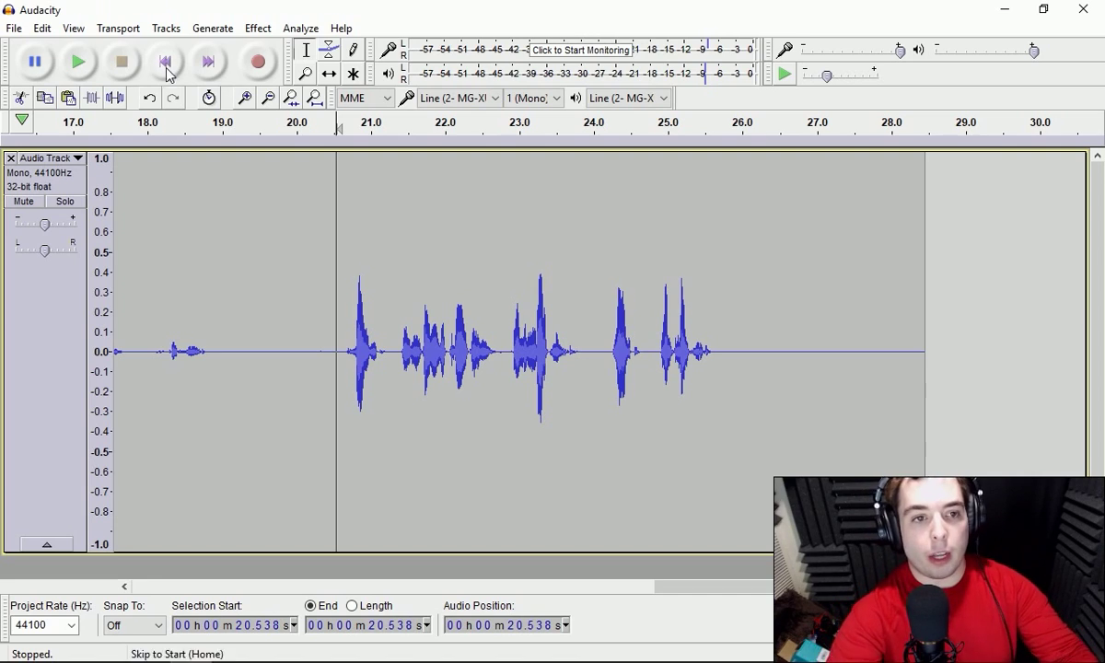
Delete the first 18.9 seconds of the recording and trim the remaining clip's tail from about 8.6 seconds on.
left_click(268, 98)
left_click_drag(406, 349, 2, 261)
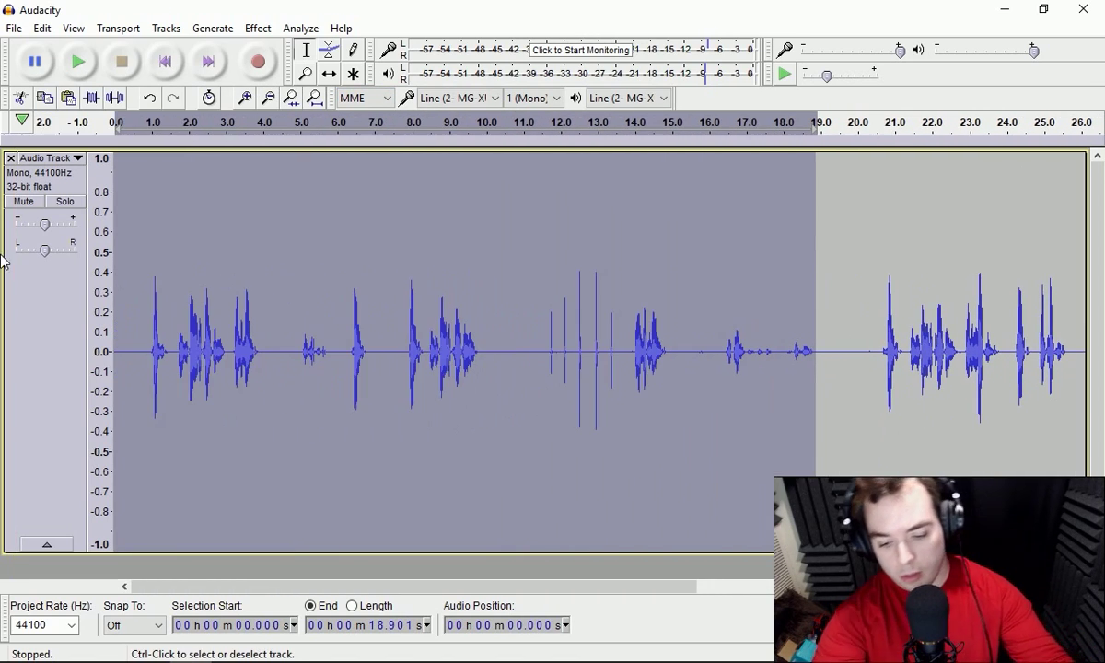
key("Delete")
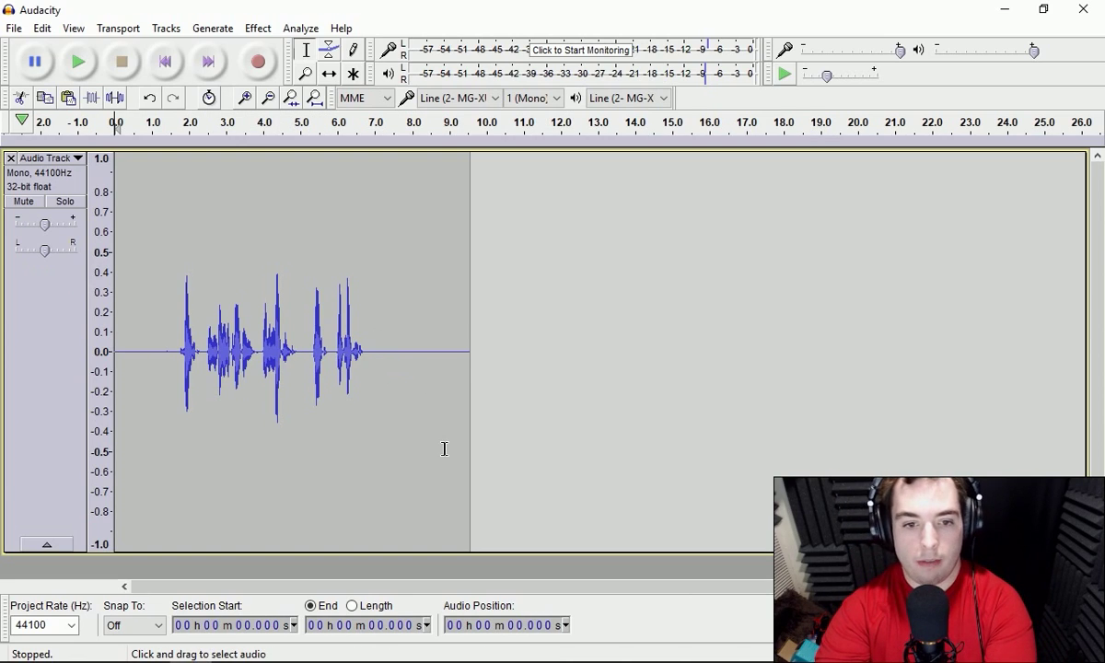
left_click_drag(482, 345, 434, 381)
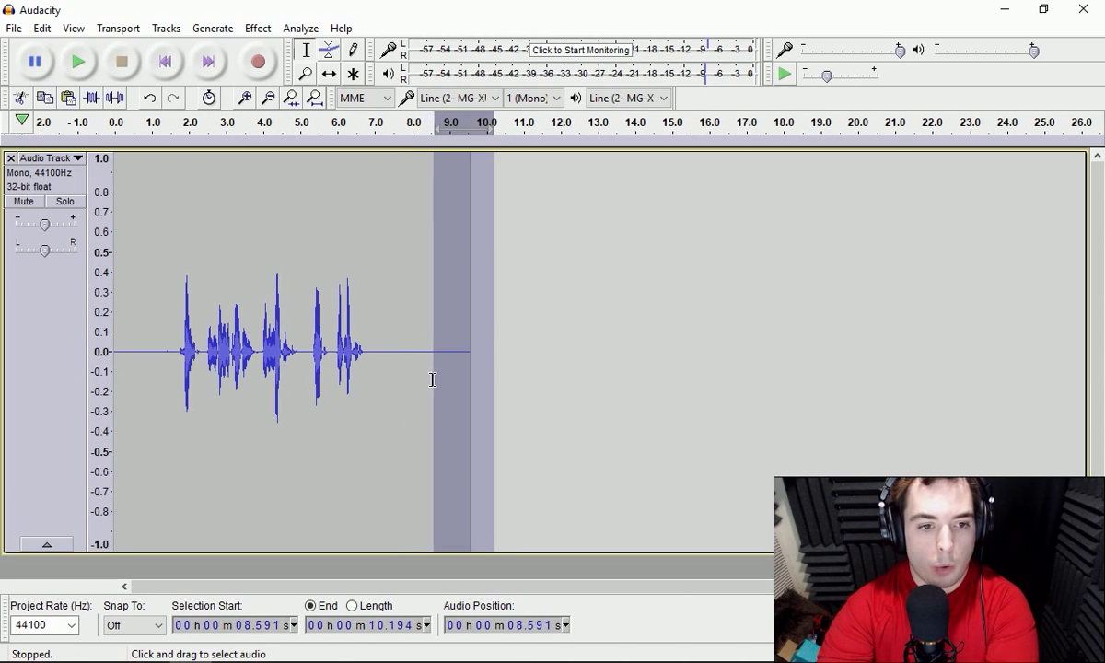
key("Delete")
Normalize the whole track to a maximum amplitude of -0 dB with DC offset removal.
key("ctrl+a")
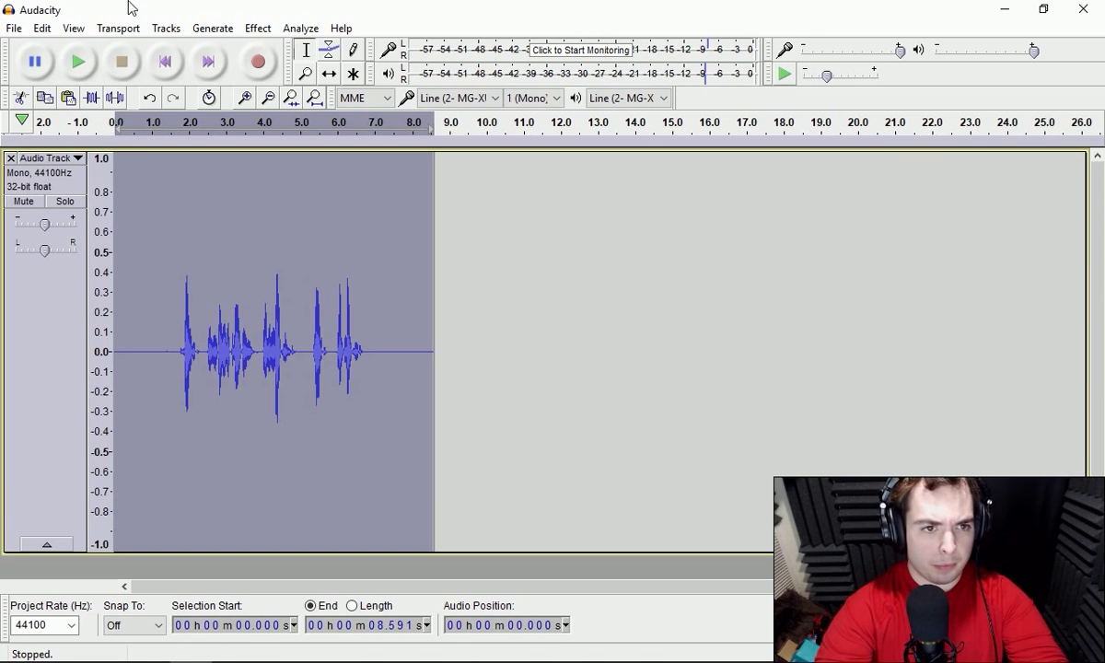
left_click(252, 29)
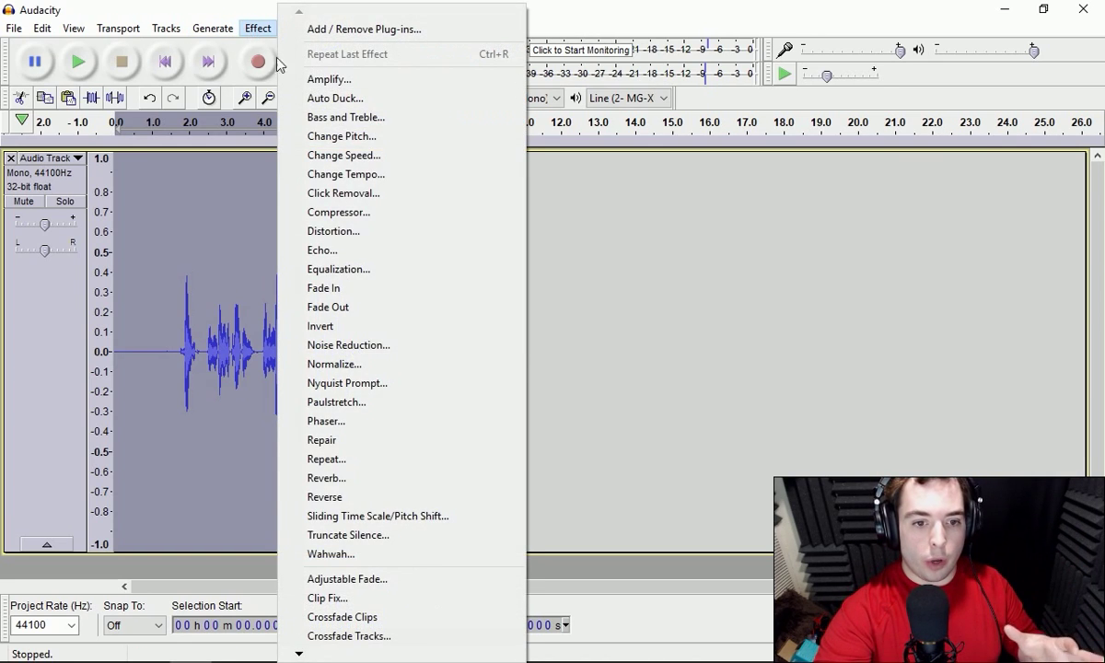
left_click(411, 371)
left_click_drag(639, 316, 629, 319)
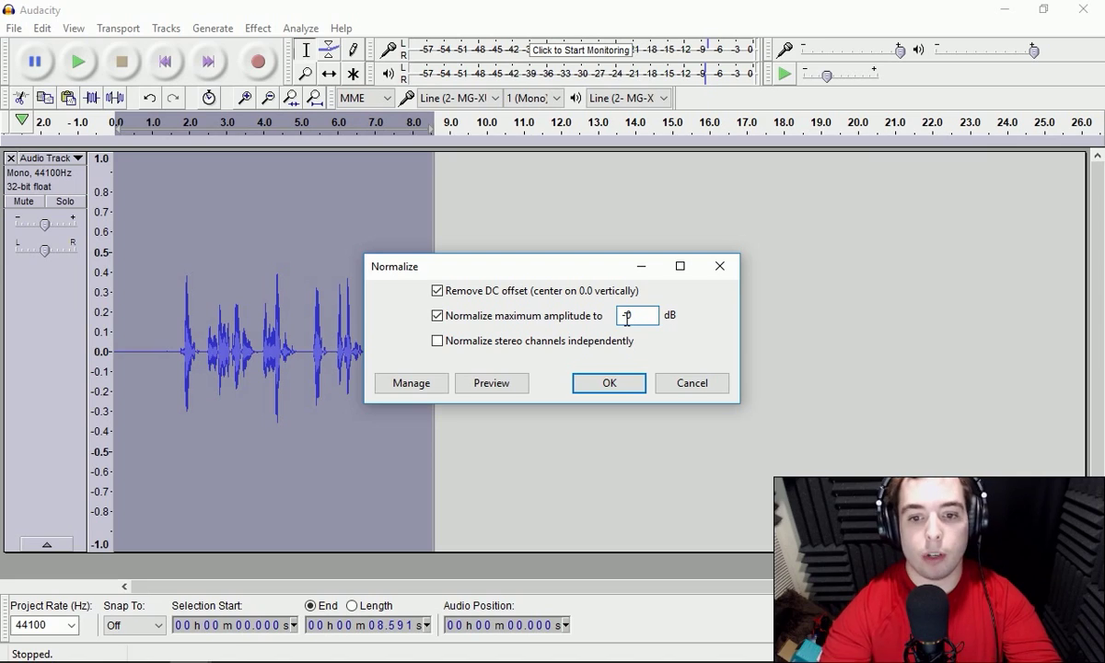
left_click(608, 383)
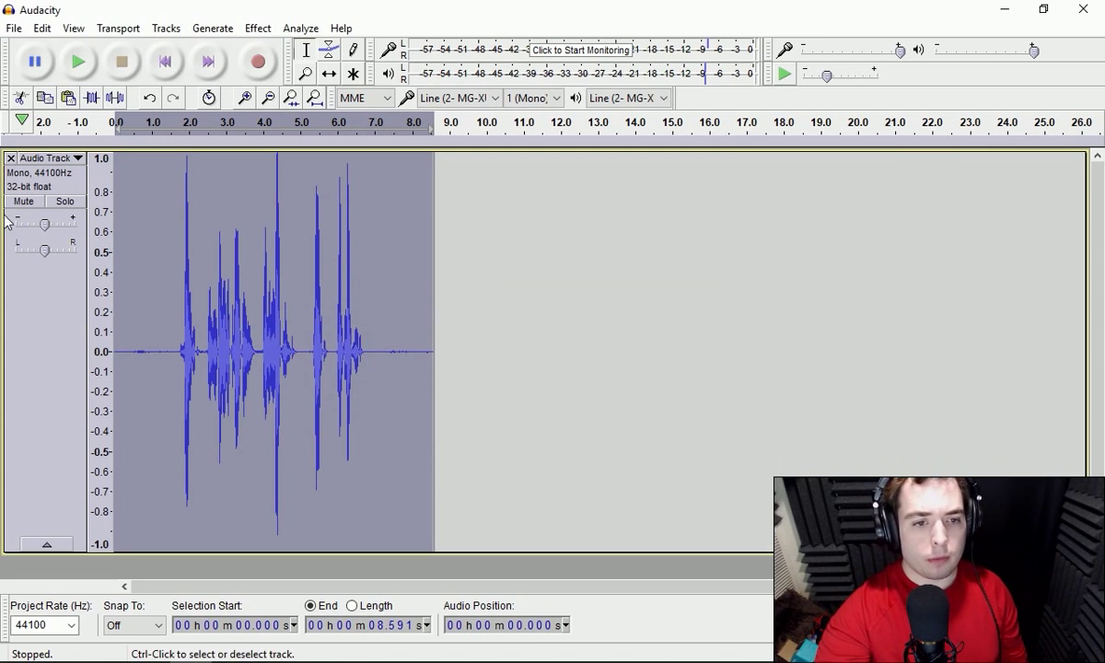
Listen to the quiet passages from 0 to about 1.7 seconds and from about 6.8 seconds to the end.
left_click_drag(179, 352, 108, 350)
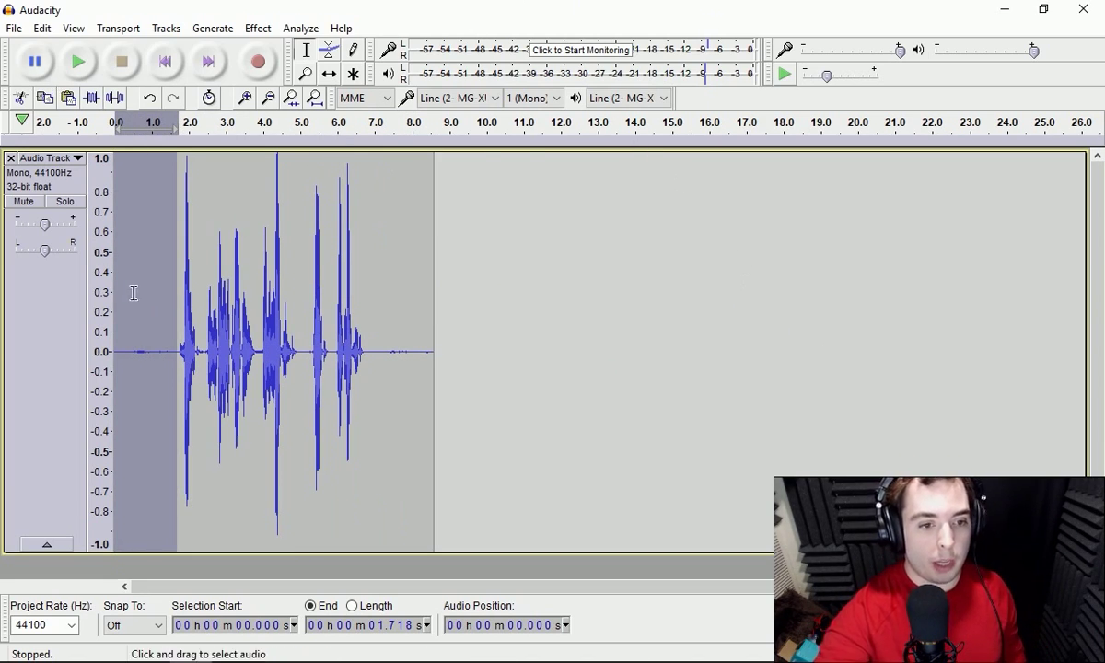
left_click(78, 62)
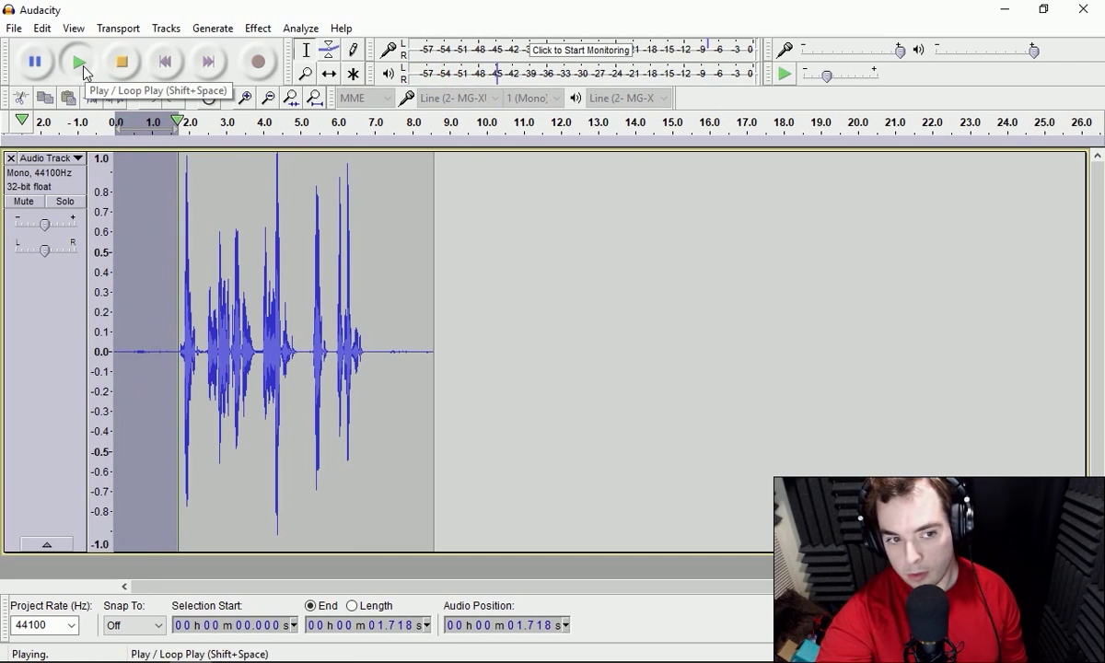
left_click_drag(367, 354, 436, 373)
left_click(78, 62)
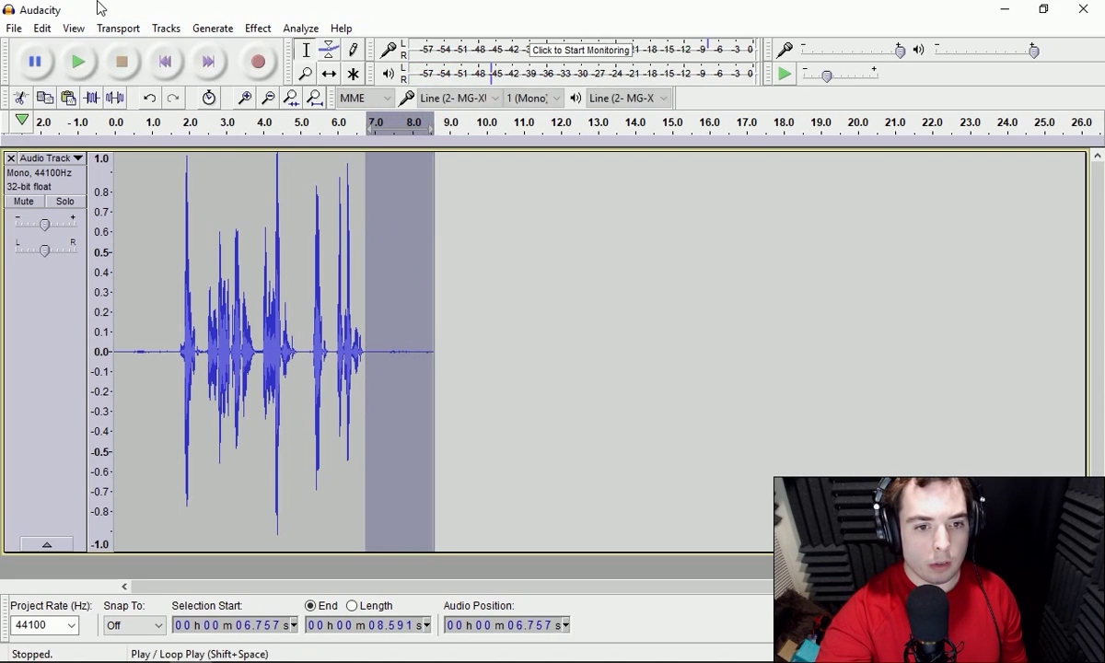
Audition the quiet passage between about 0.88 and 1.76 seconds and capture it as the Noise Reduction profile.
left_click(244, 98)
left_click(244, 97)
left_click(244, 98)
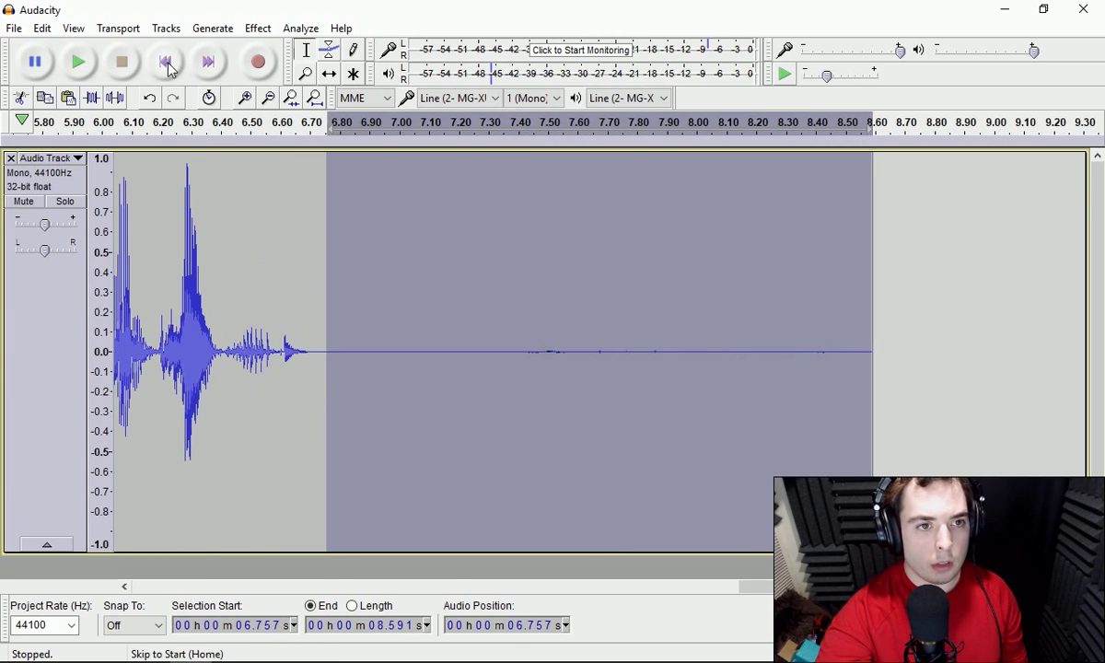
left_click(166, 62)
left_click_drag(373, 353, 636, 390)
left_click(78, 70)
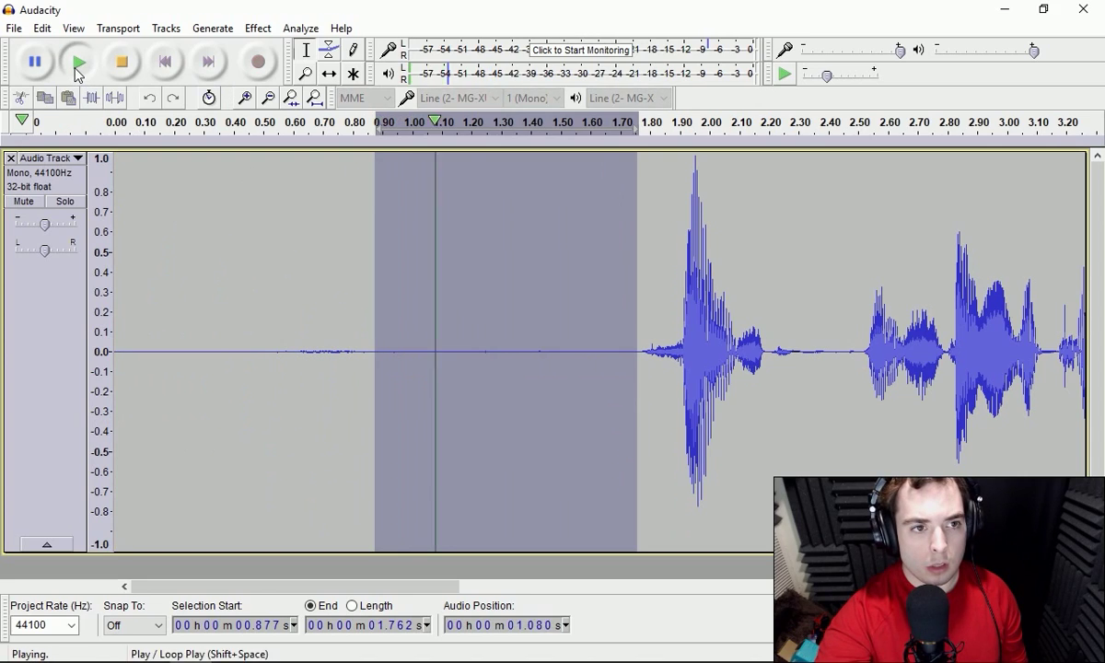
left_click(267, 97)
left_click(261, 29)
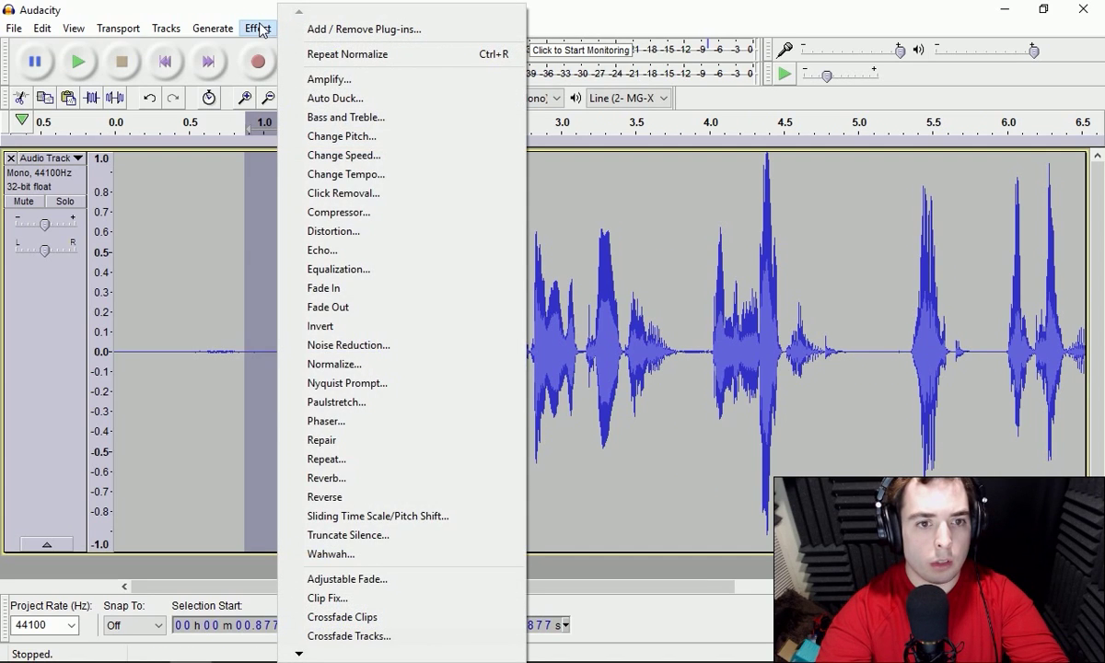
left_click(363, 347)
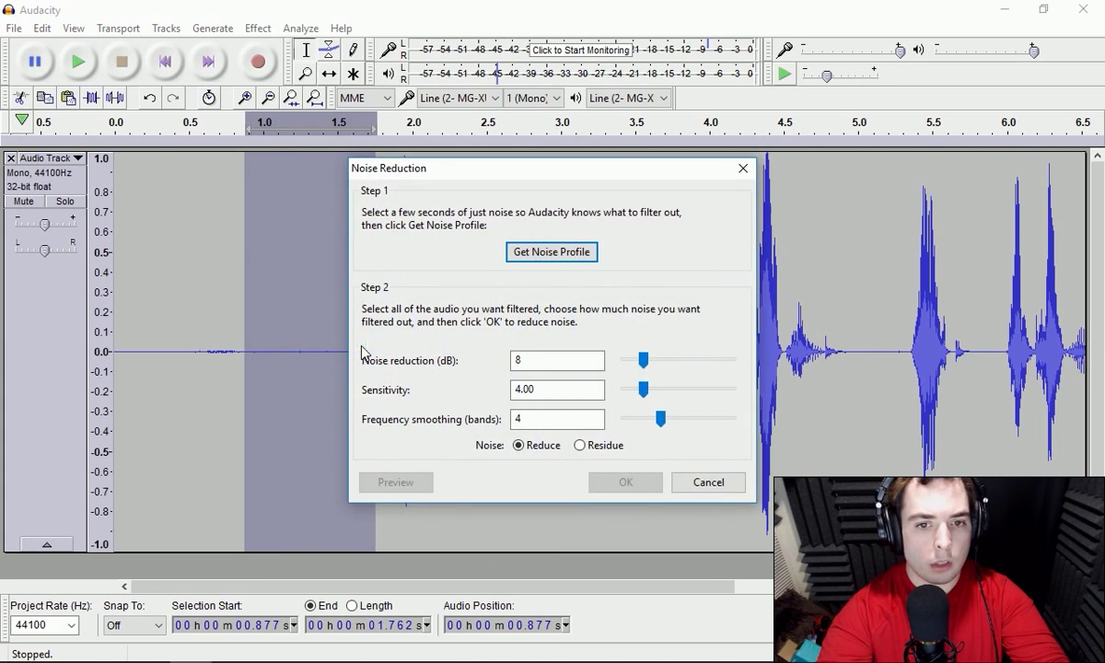
left_click(586, 252)
key("ctrl+a")
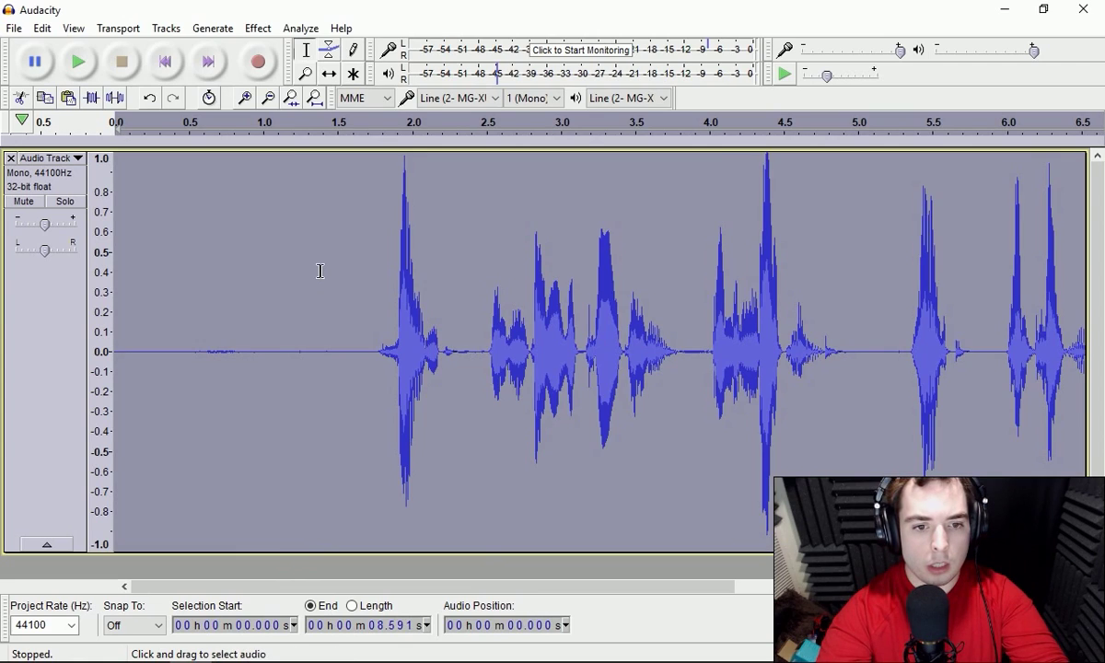
left_click(257, 29)
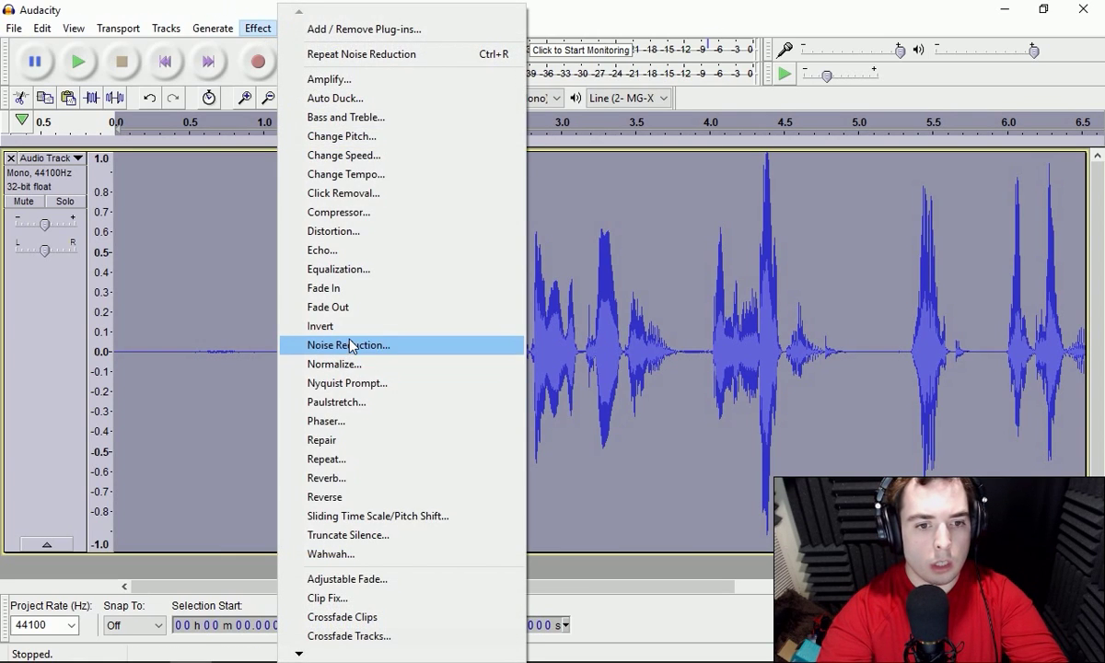
left_click(350, 346)
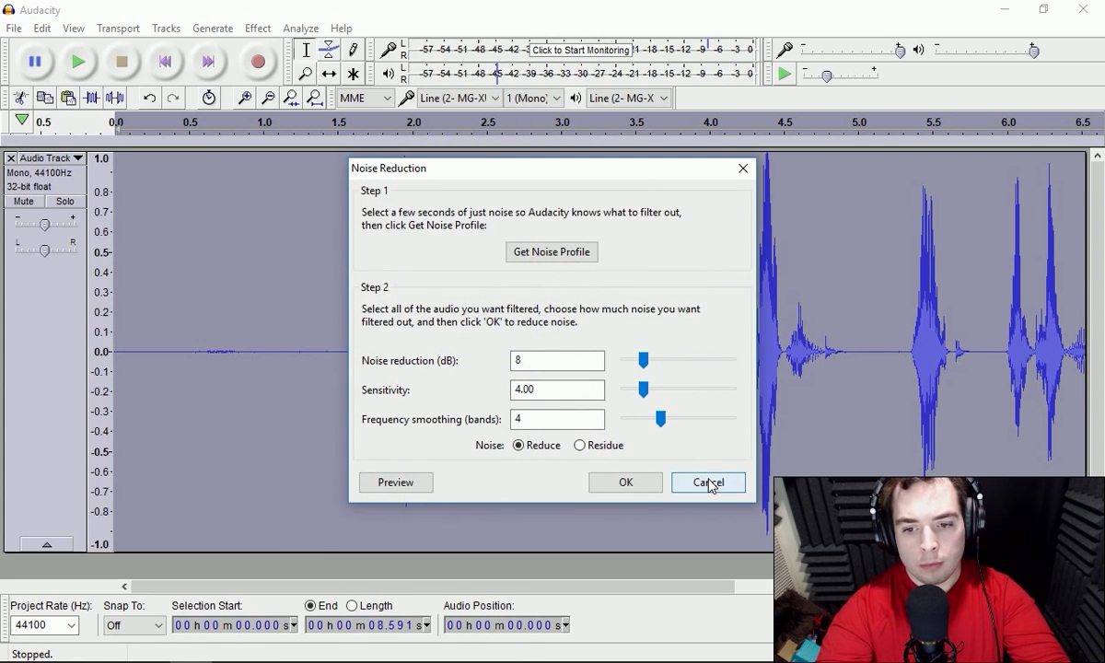
left_click(709, 482)
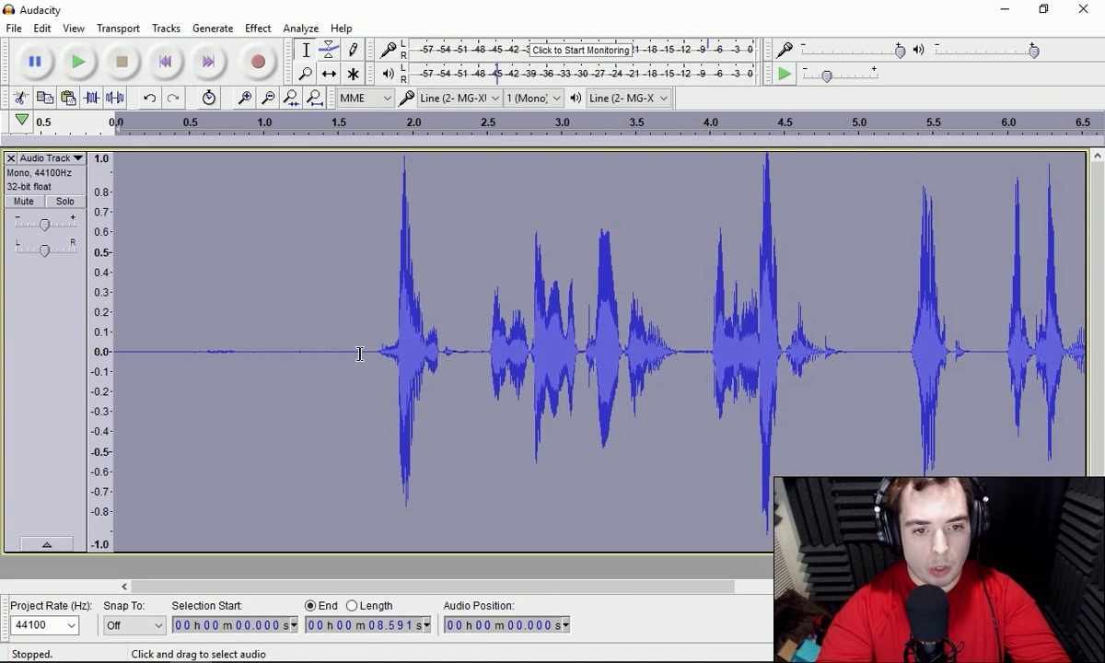
Delete the quiet lead-in before the first spoken word at the start of the track.
left_click_drag(335, 353, 101, 350)
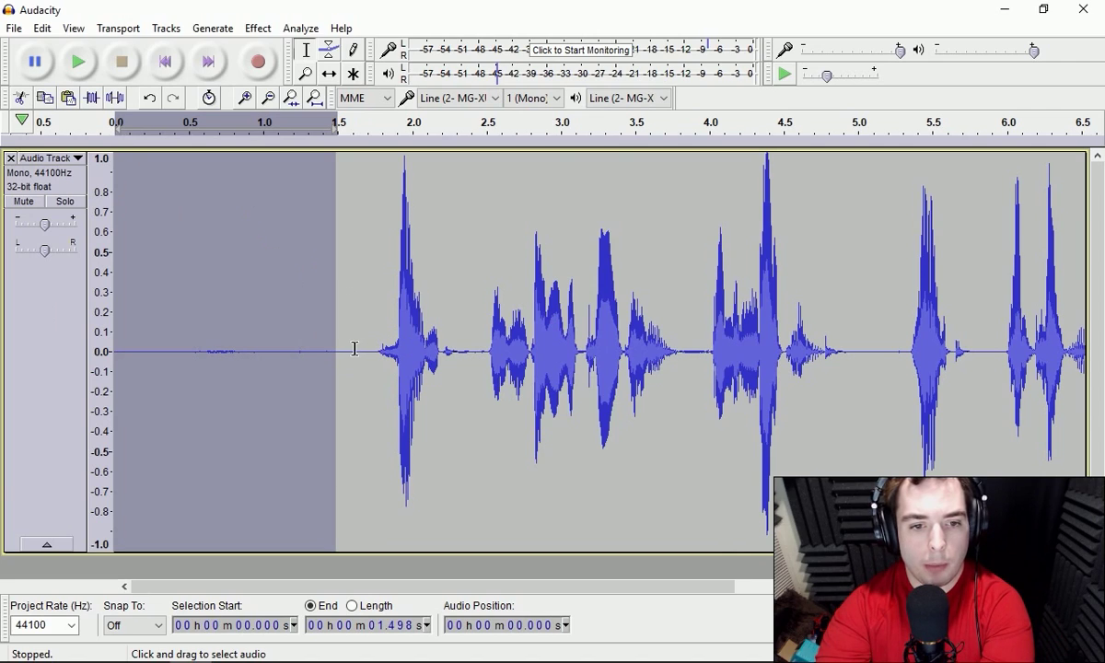
key("Delete")
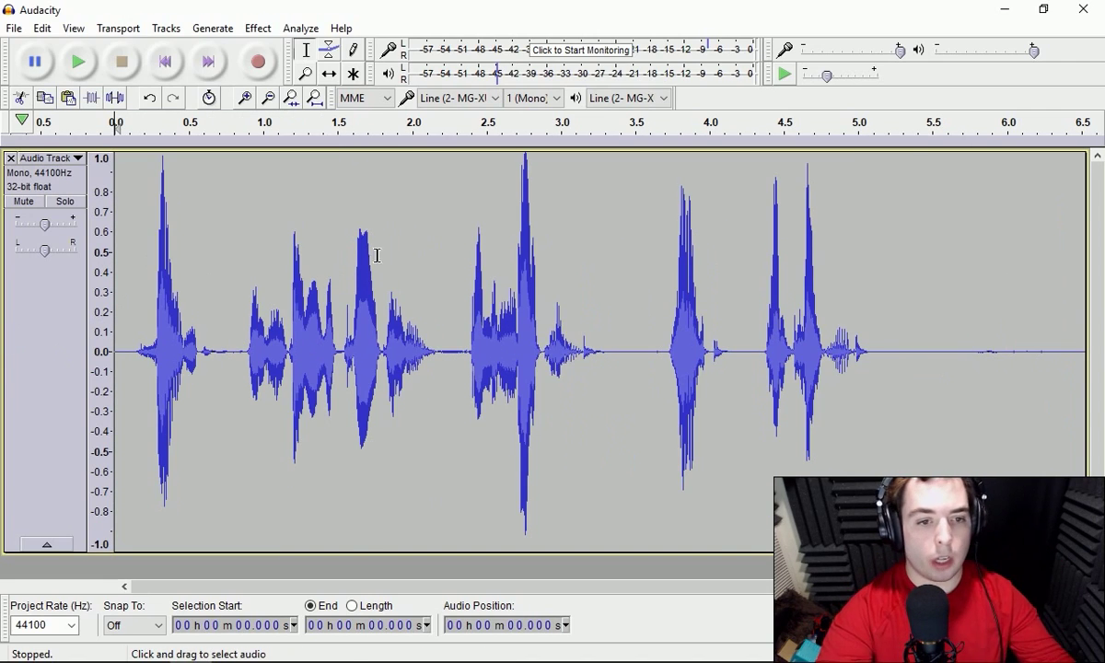
Preview and apply Noise Reduction to the whole track with 8 dB reduction, sensitivity 4.00 and 4 frequency smoothing bands.
key("ctrl+a")
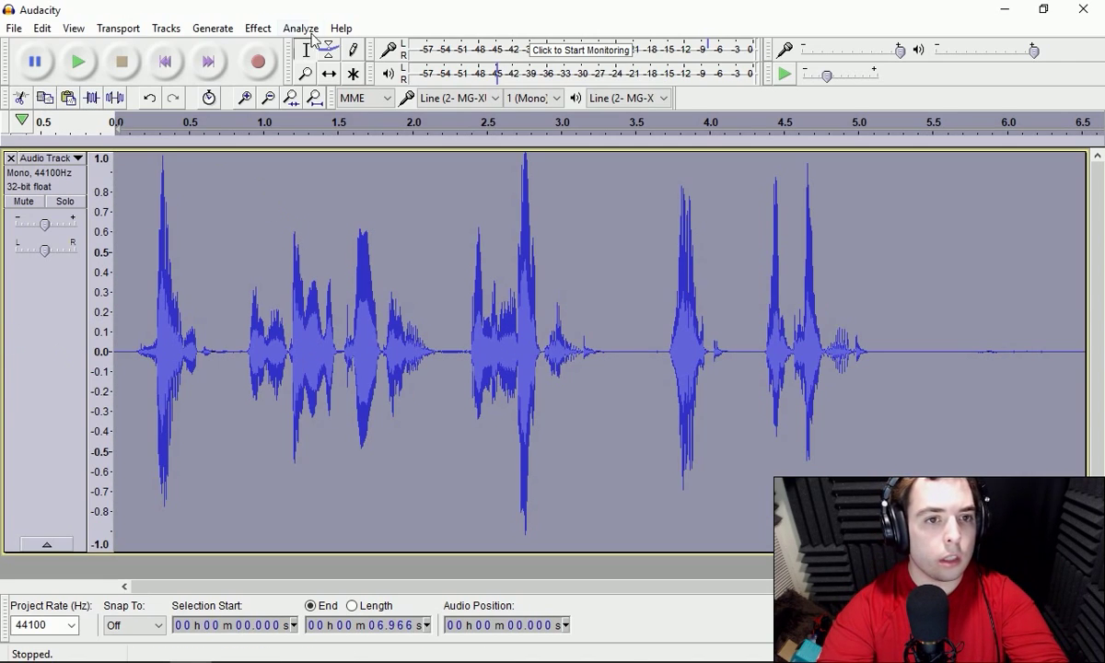
left_click(258, 29)
left_click(361, 347)
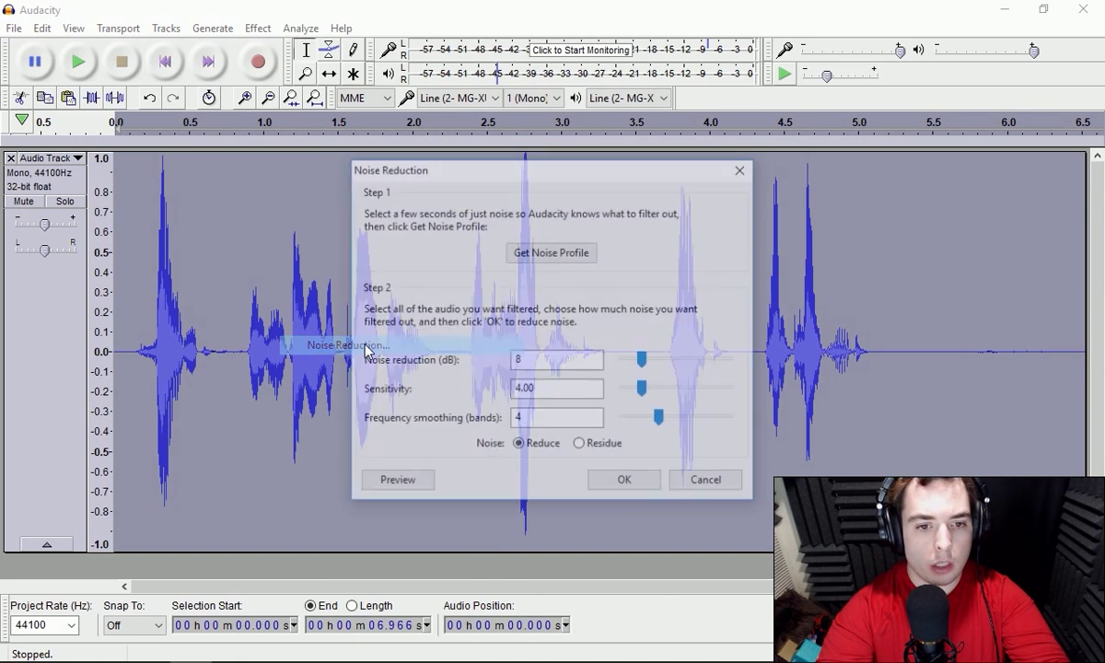
left_click(414, 490)
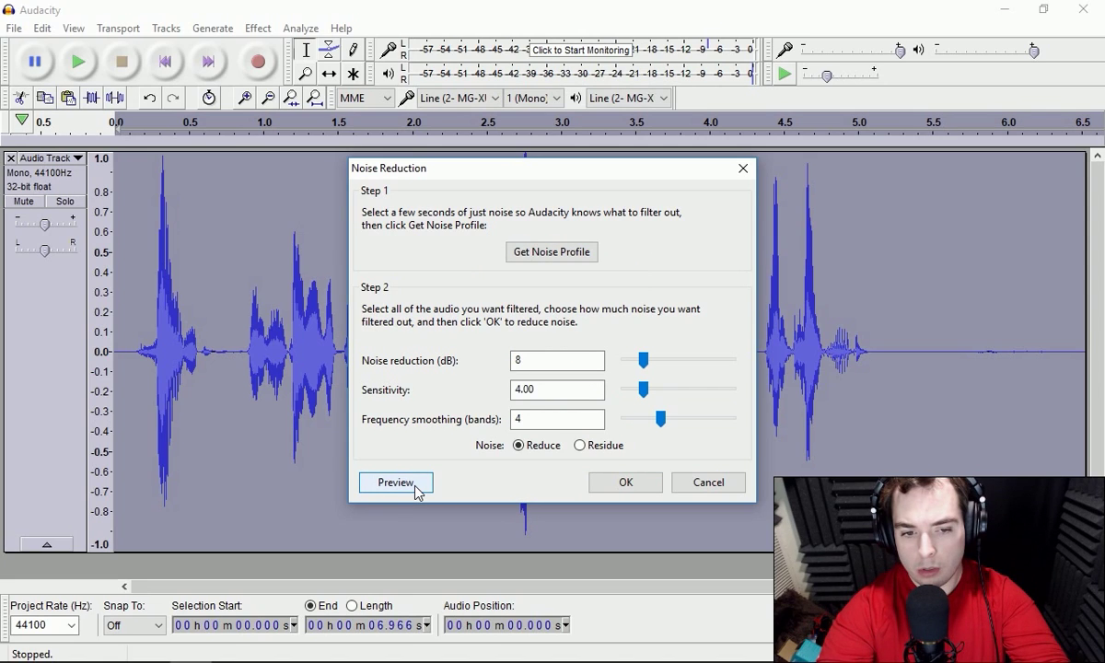
left_click(625, 482)
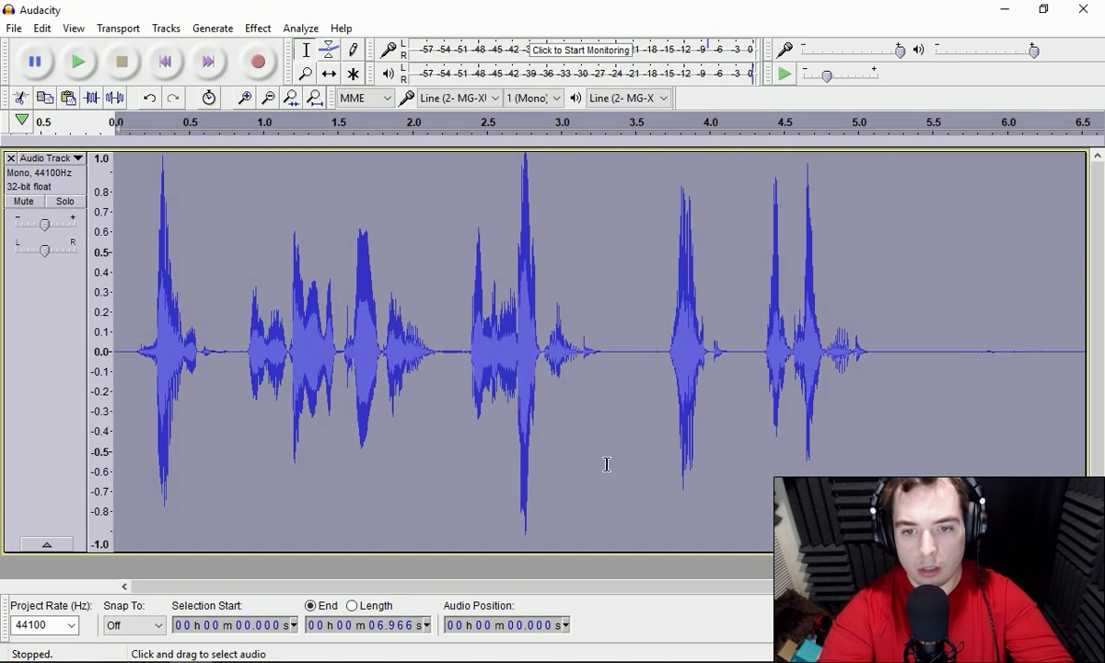
Normalize the whole track to a maximum amplitude of -3 dB with DC offset removal.
left_click(259, 33)
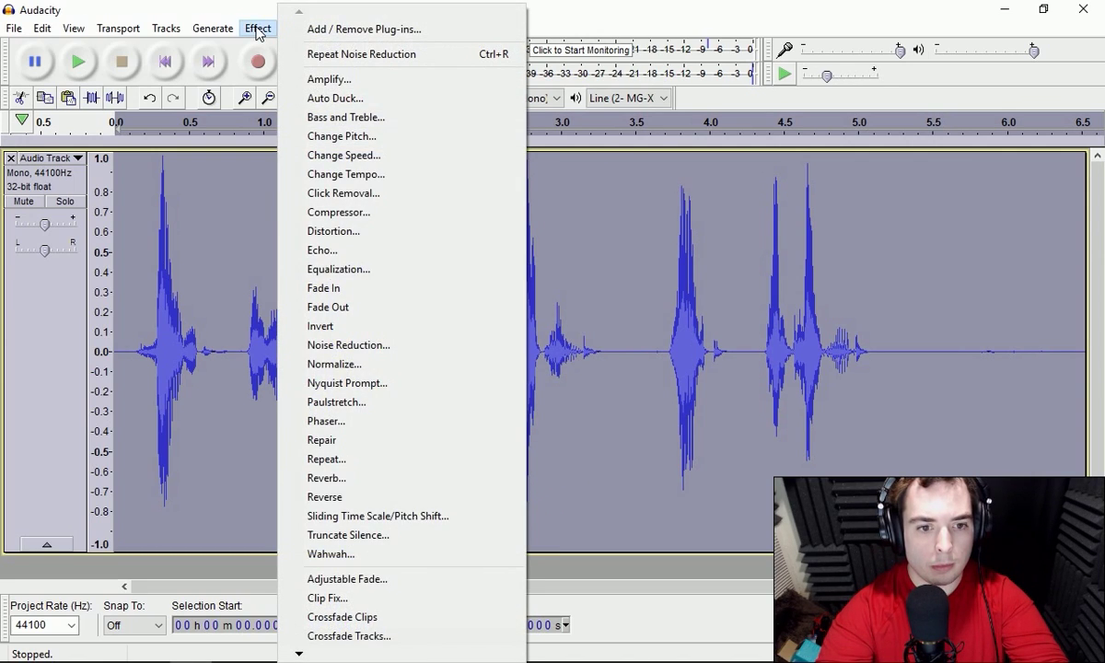
left_click(464, 373)
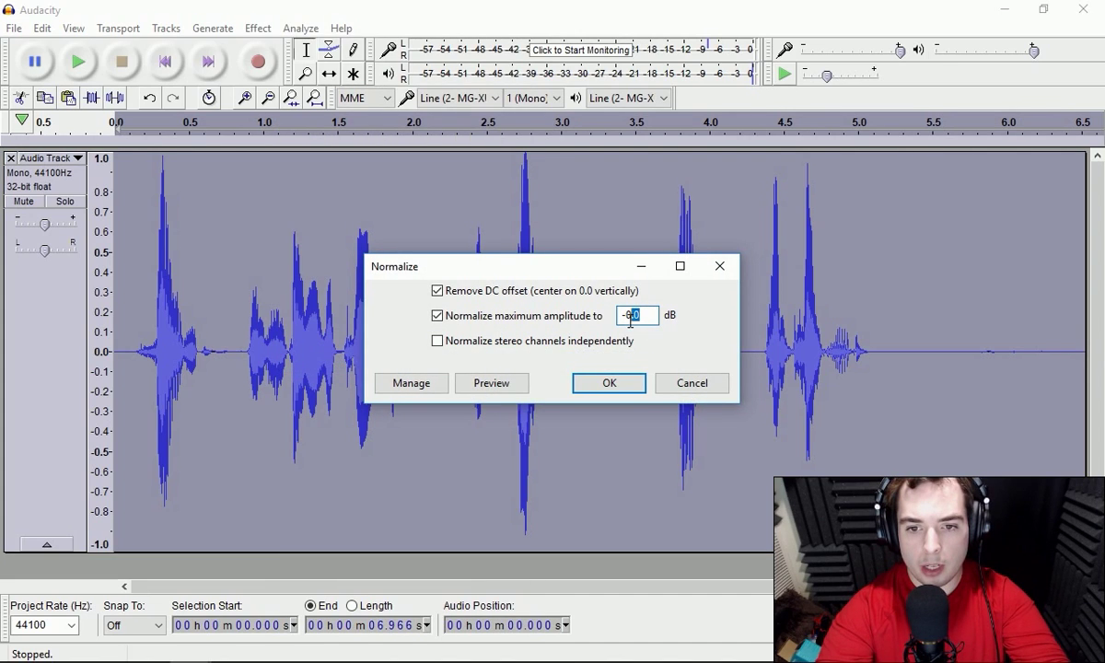
type("3")
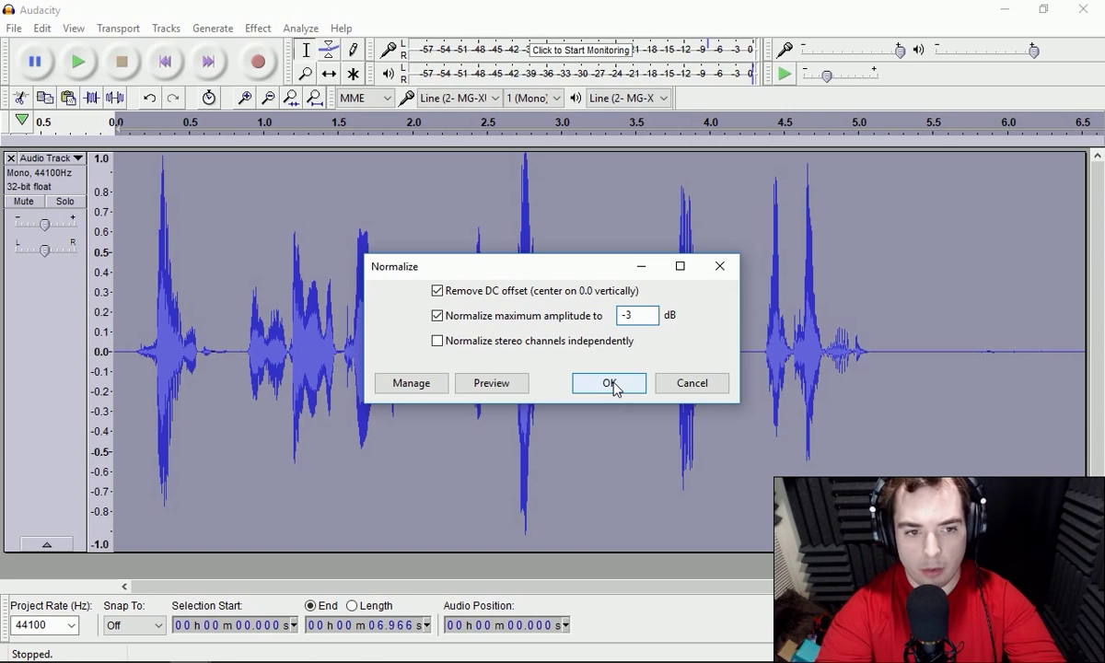
left_click(612, 385)
Check the silent tail after about 5.11 seconds and audition the silent lead-in up to about 0.16 seconds.
left_click(268, 98)
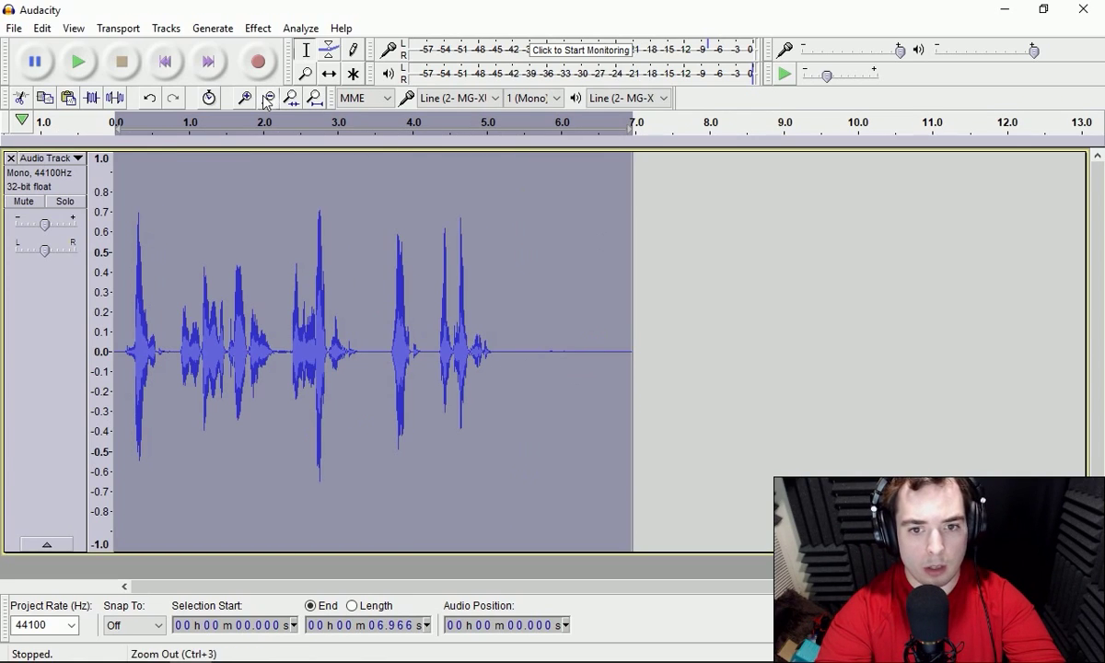
left_click_drag(495, 352, 634, 371)
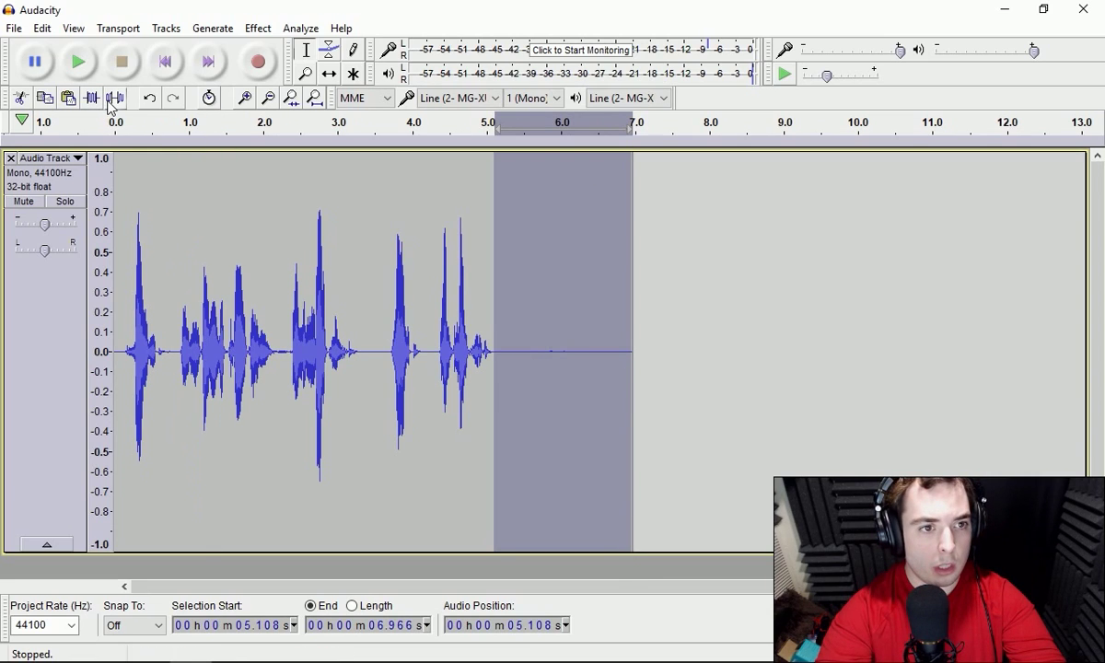
left_click(164, 61)
left_click(244, 98)
left_click(244, 98)
left_click(244, 98)
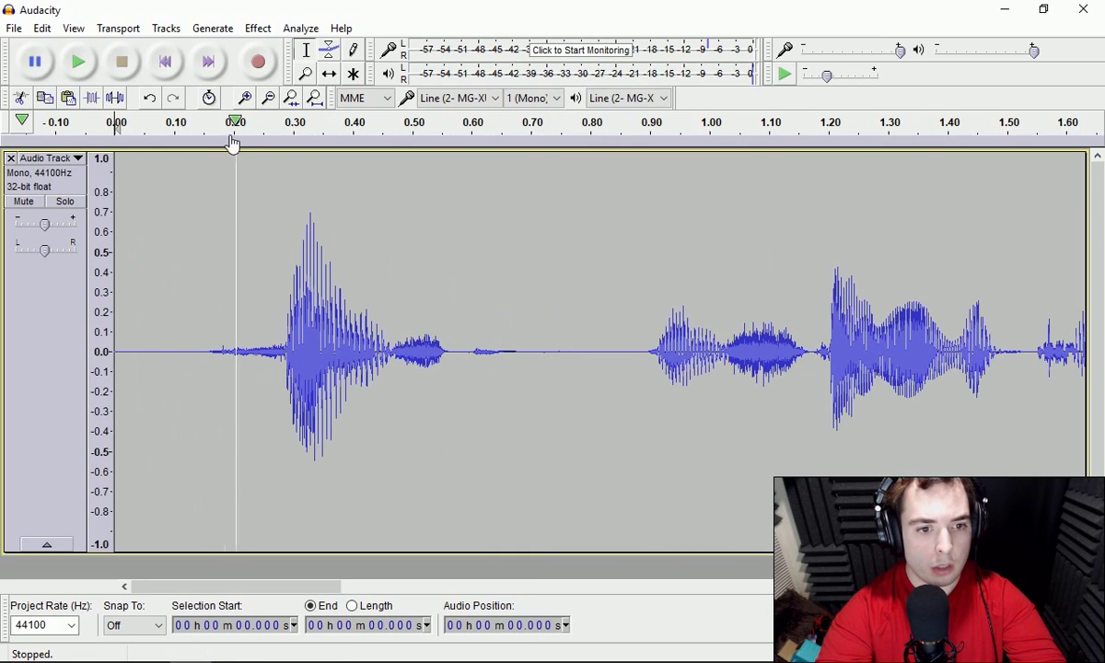
left_click_drag(203, 345, 116, 349)
left_click(78, 61)
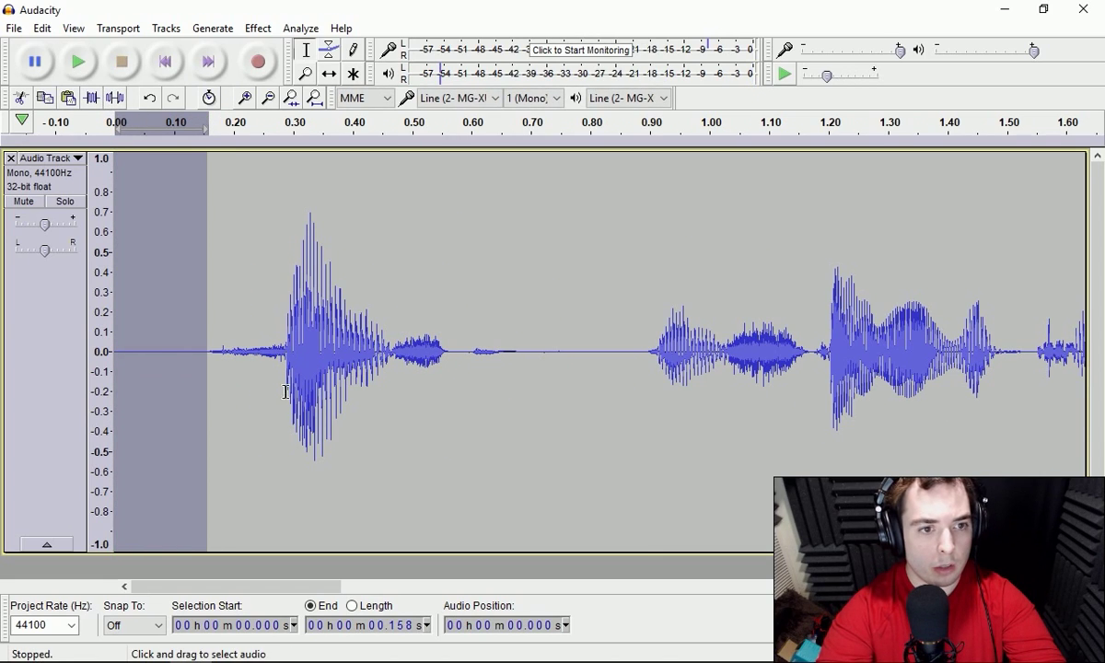
Play the opening words from about 0.11 seconds and audition the pause between about 0.68 and 0.89 seconds.
left_click(179, 316)
left_click(79, 61)
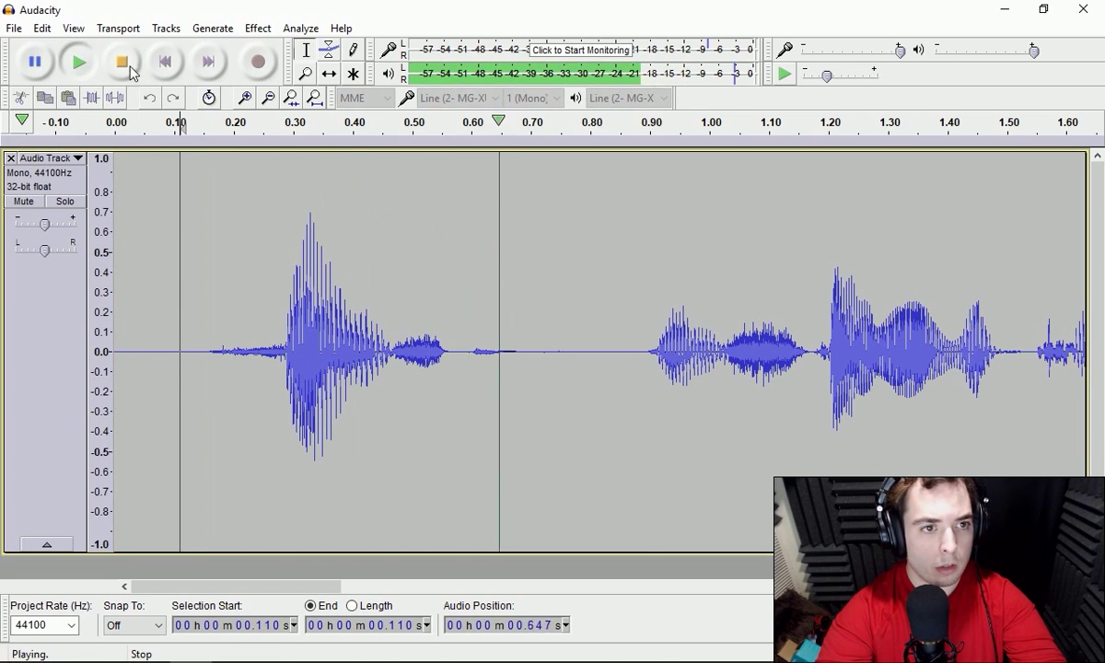
key("space")
left_click_drag(523, 352, 644, 390)
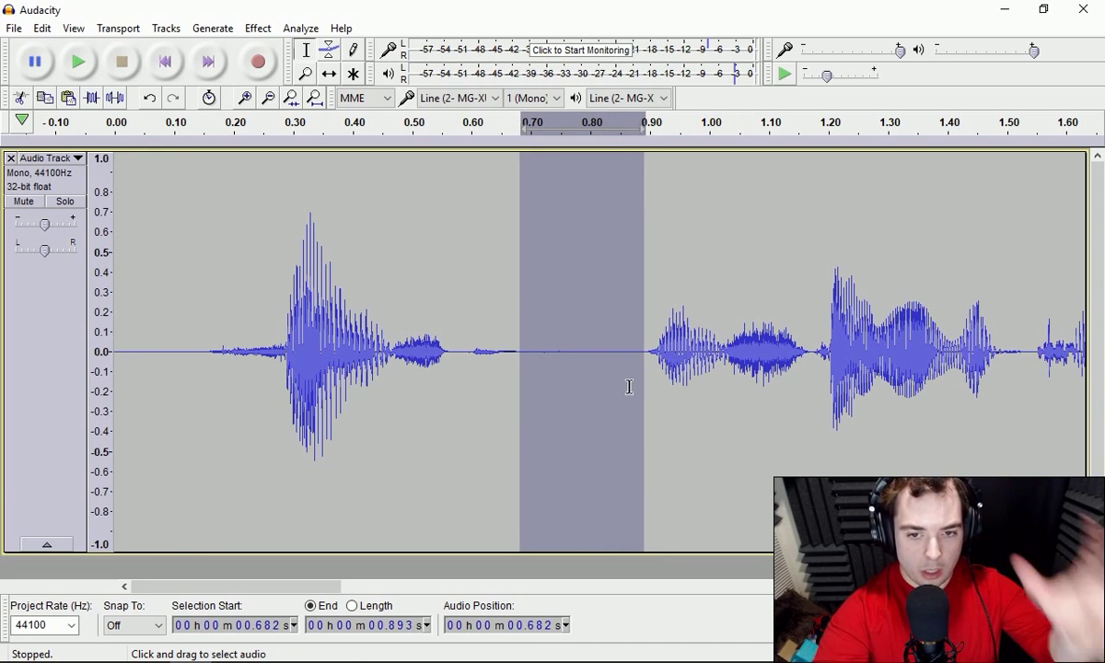
left_click(79, 63)
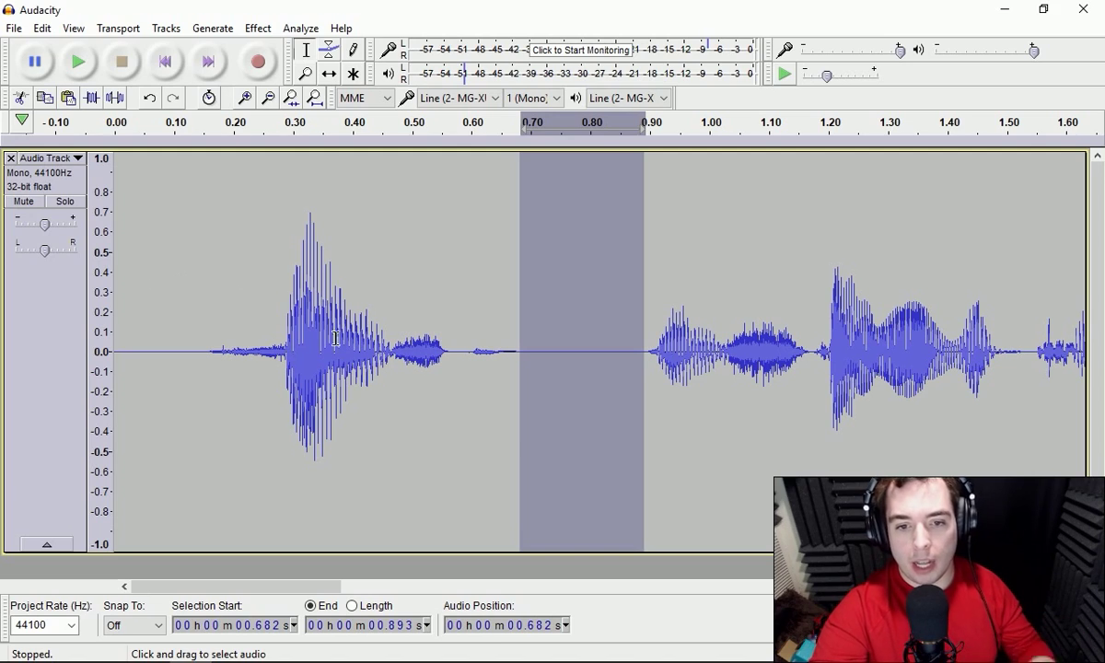
Shorten the first pause by deleting about 0.73 to 0.85 seconds, and play the track from near its start to check the timing.
left_click_drag(550, 348, 617, 414)
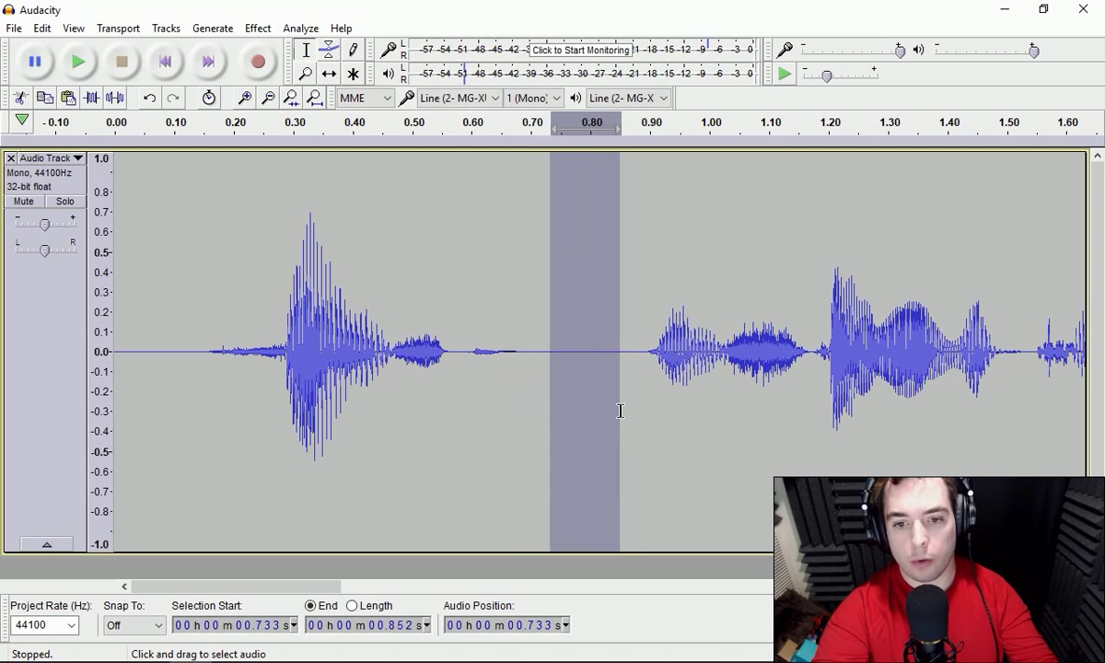
key("Delete")
left_click(149, 269)
left_click(78, 62)
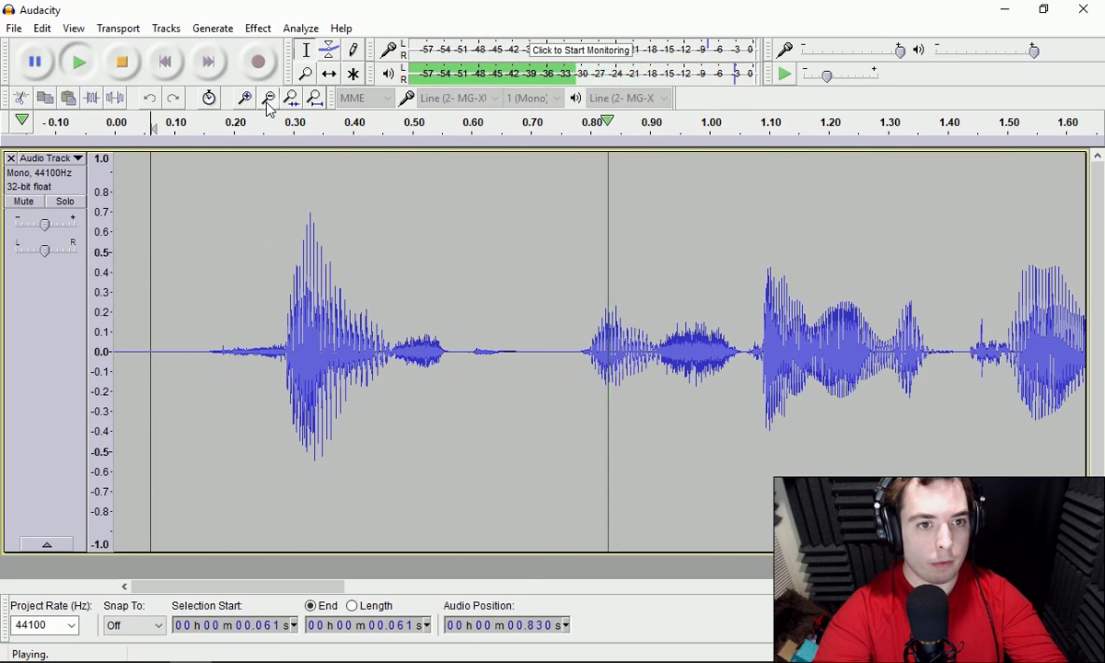
left_click(267, 100)
left_click(267, 100)
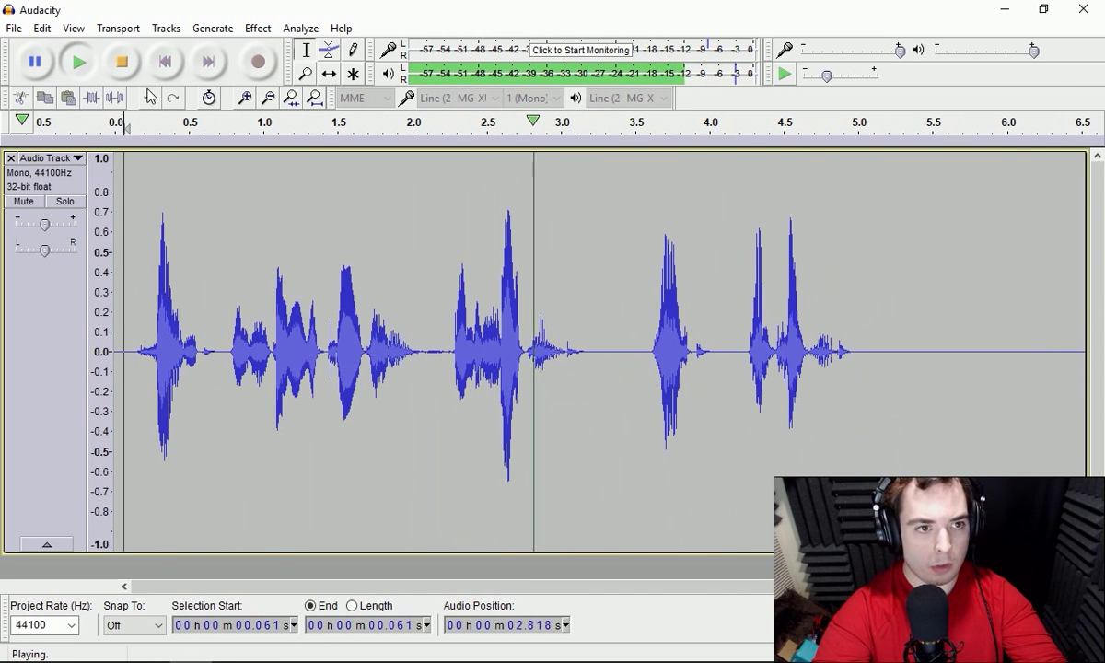
key("space")
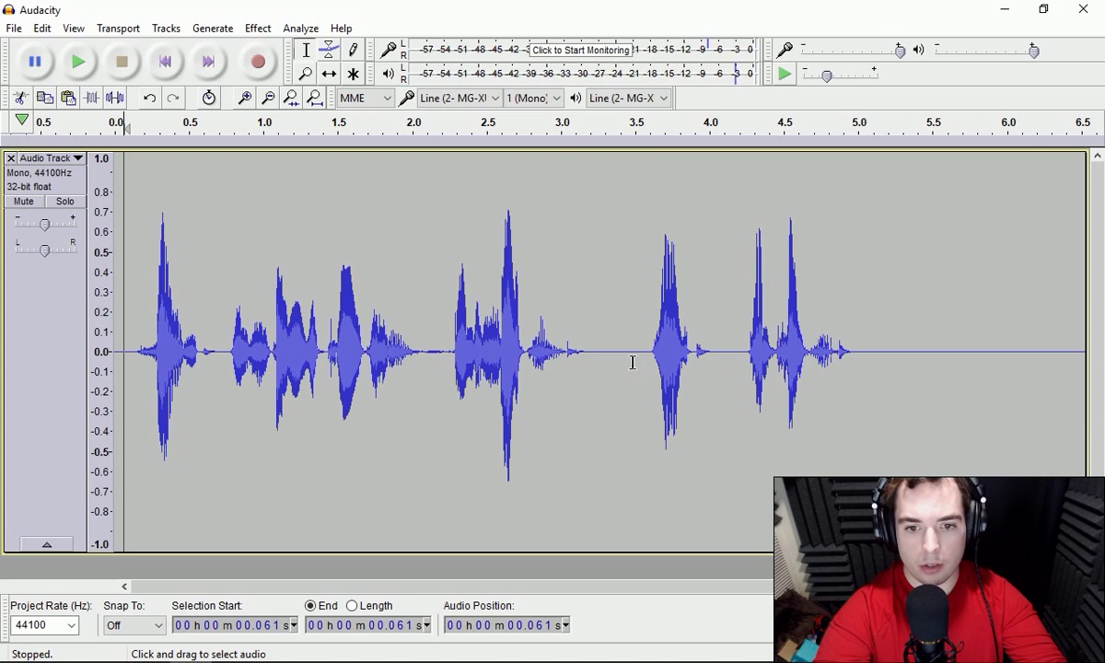
Audition the pause between about 3.18 and 3.61 seconds and delete its middle part from about 3.27 to 3.50 seconds.
left_click_drag(585, 354, 649, 393)
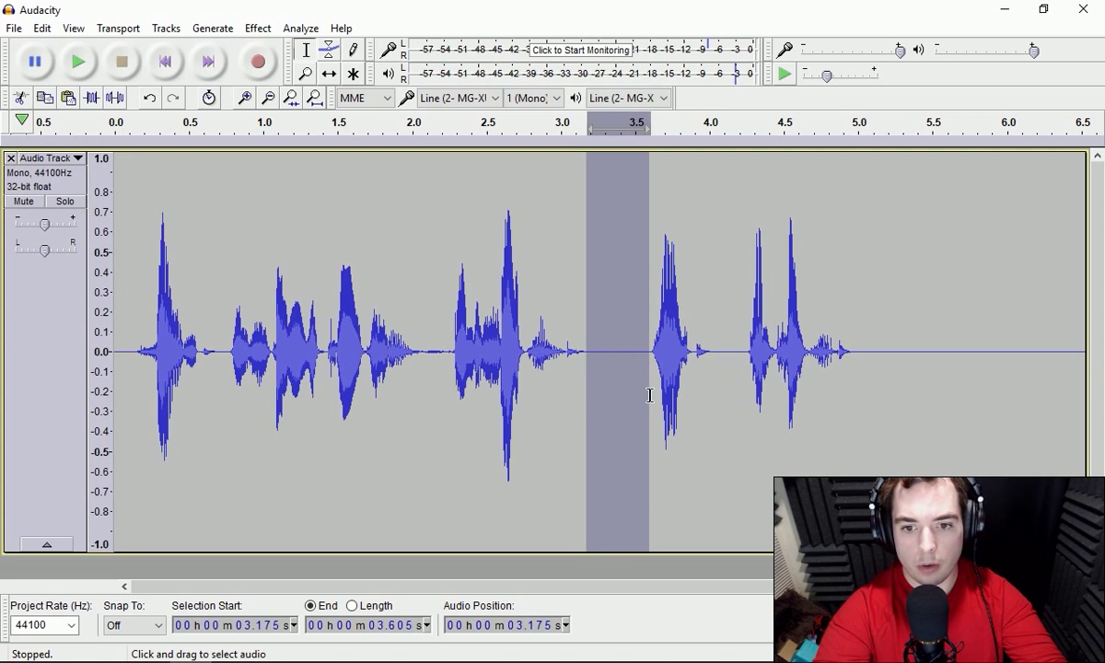
left_click(78, 62)
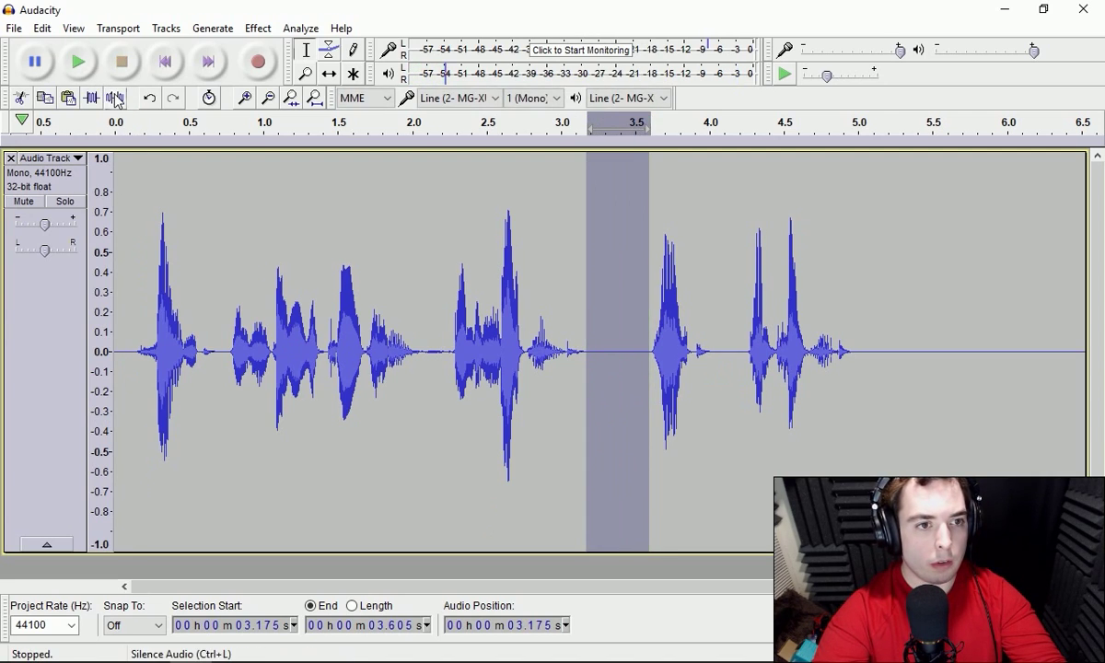
left_click_drag(605, 357, 638, 403)
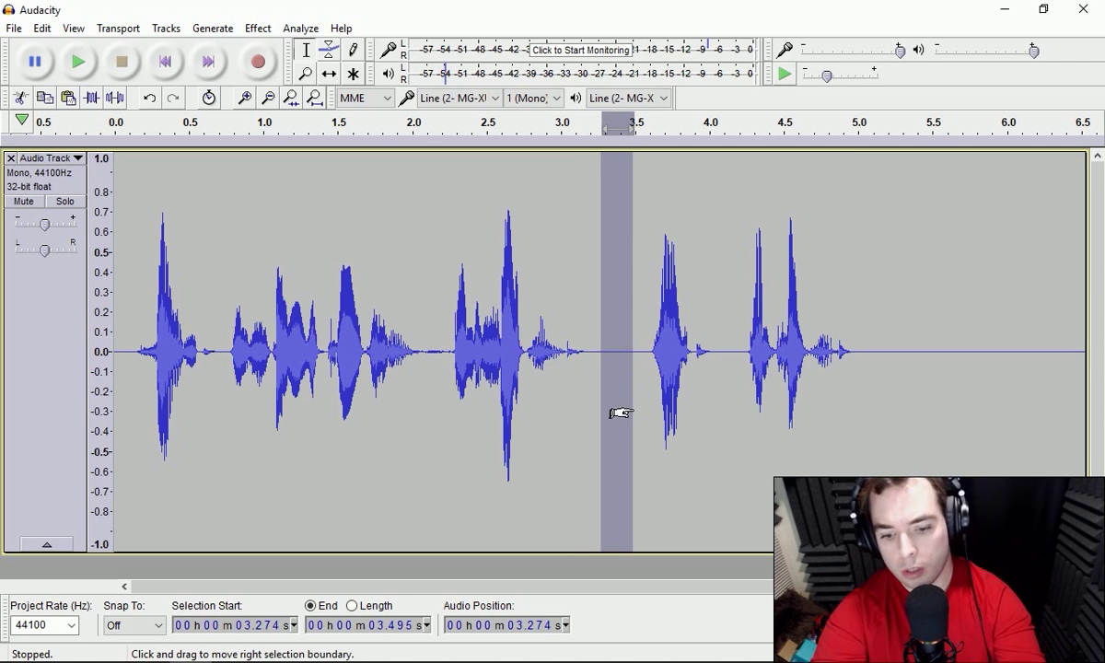
key("Delete")
Audition the pause between about 3.81 and 4.03 seconds and delete the part of it starting at about 3.86 seconds.
left_click_drag(680, 384, 711, 386)
left_click(78, 61)
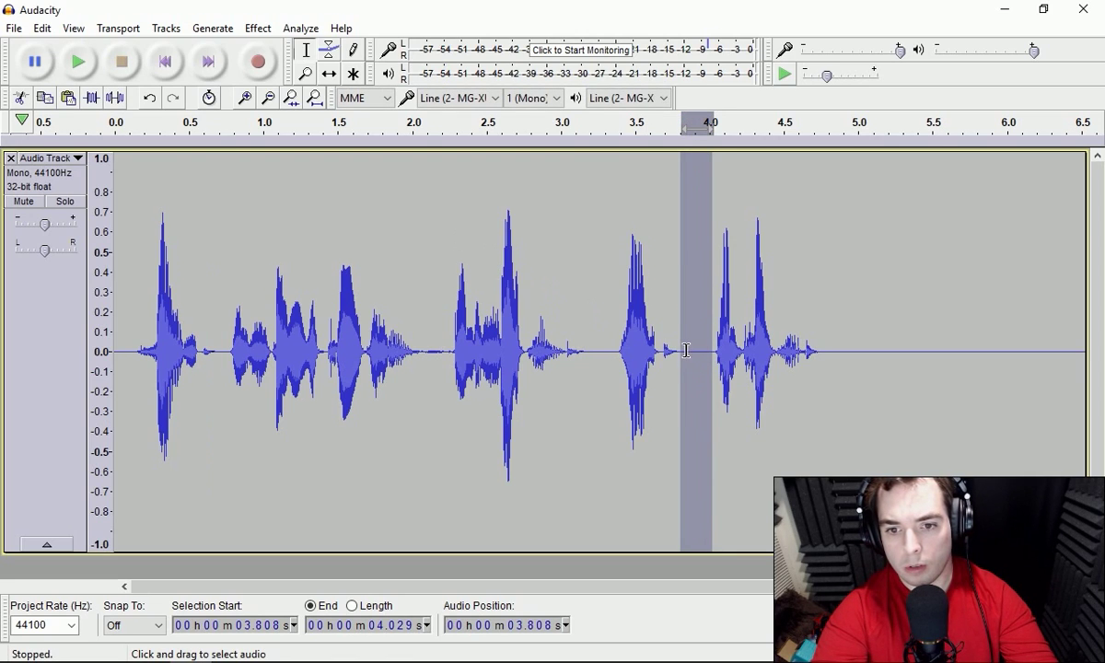
left_click_drag(708, 382, 691, 391)
key("Delete")
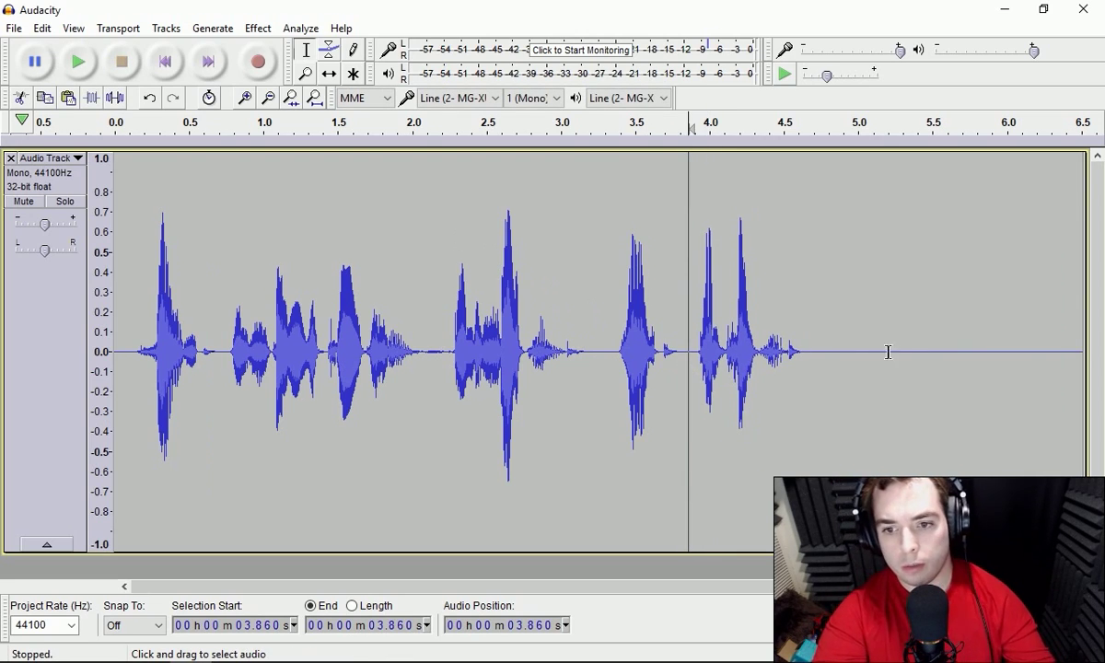
Play the shortened track from the beginning to check the tightened pauses.
left_click(165, 62)
left_click(78, 62)
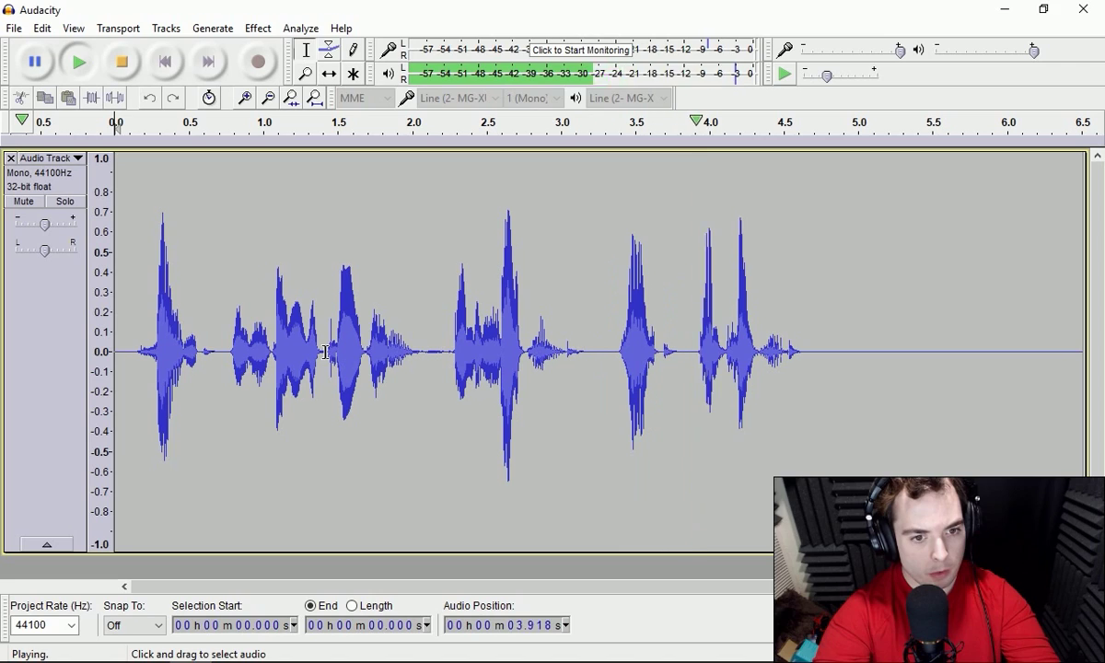
left_click(121, 62)
Try the Compressor on the whole track with -12 dB threshold, -40 dB noise floor and 8:1 ratio, and undo it.
left_click(268, 98)
left_click(451, 291)
key("ctrl+a")
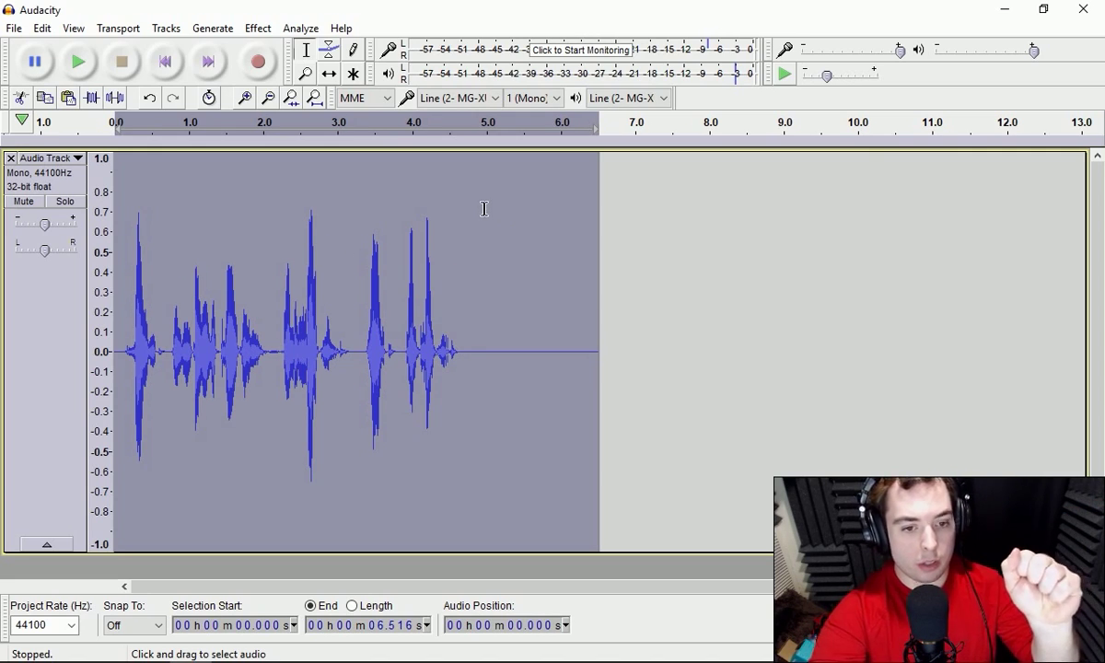
left_click(254, 32)
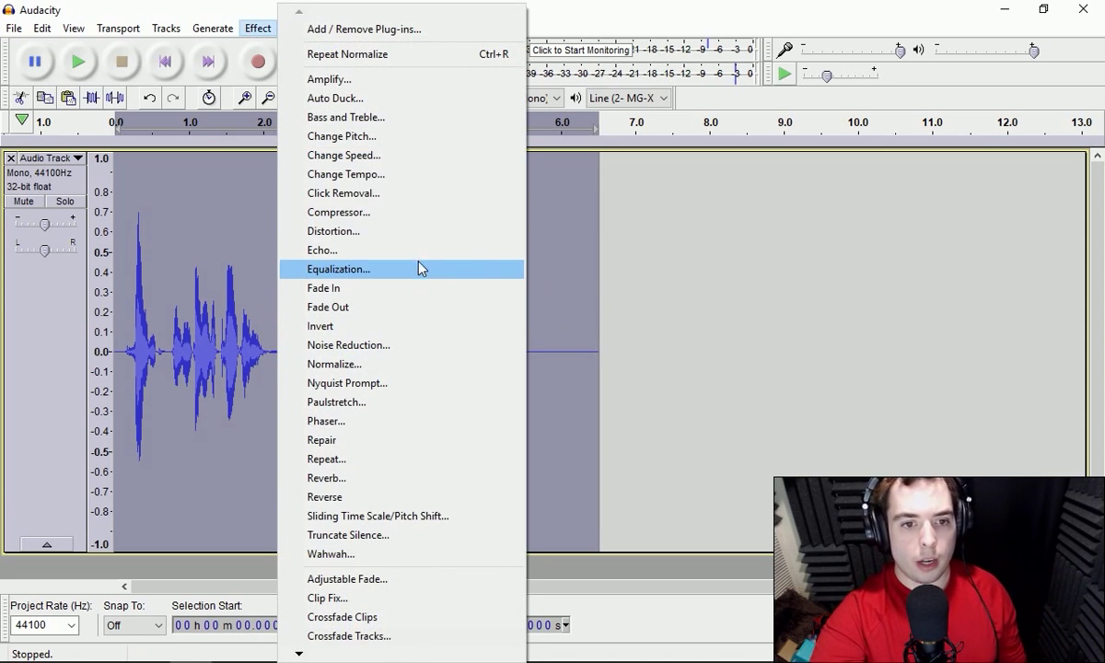
left_click(373, 213)
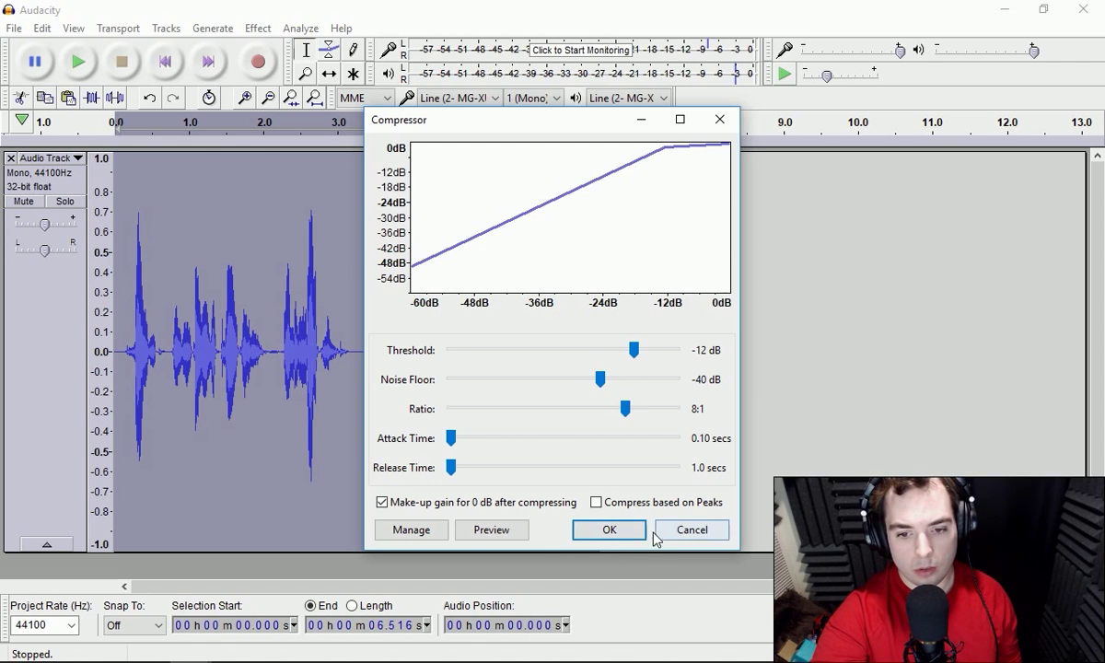
left_click(619, 532)
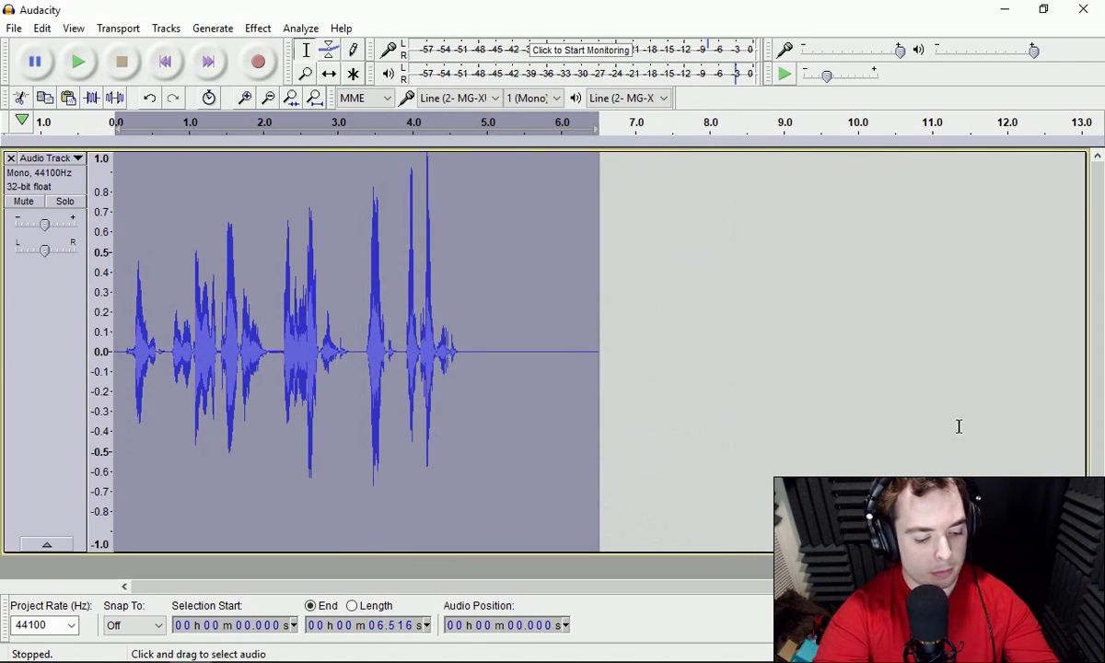
key("ctrl+z")
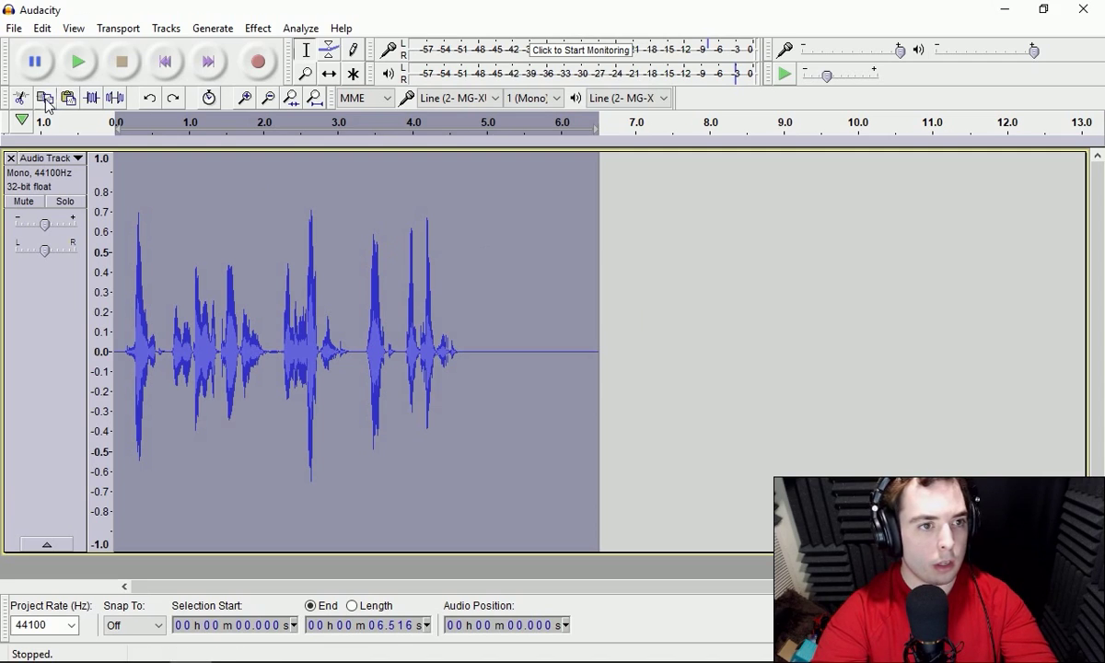
Paste a copy of the whole clip at the track's start and compress everything with -12 dB threshold, -40 dB noise floor and 8:1 ratio.
left_click(165, 61)
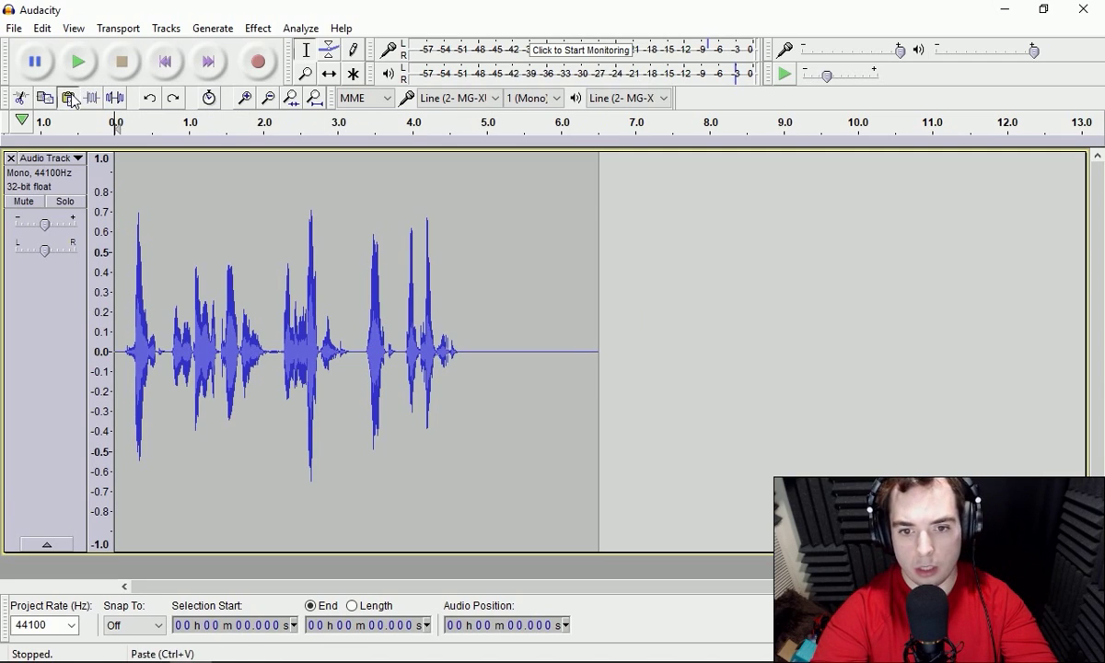
left_click(70, 98)
double_click(476, 247)
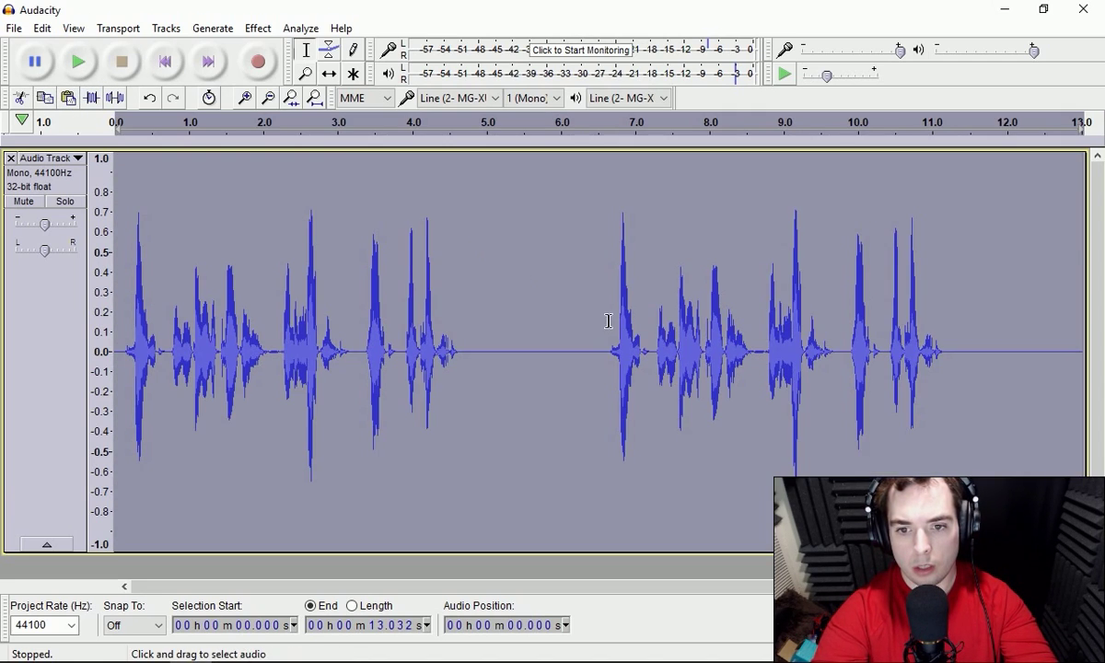
left_click(256, 28)
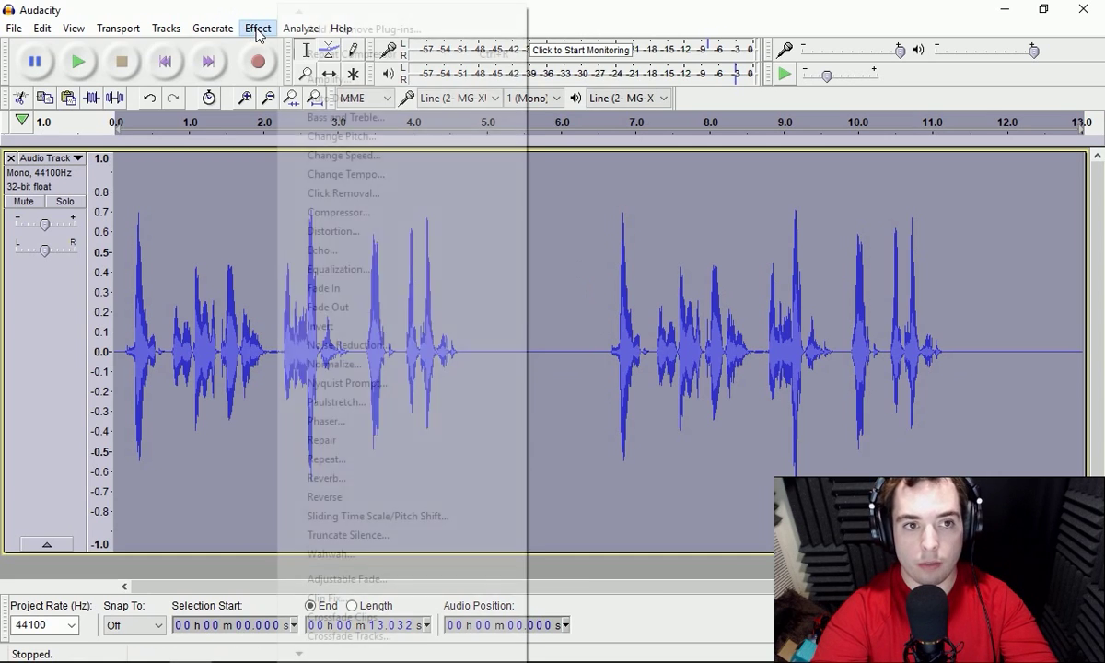
left_click(339, 213)
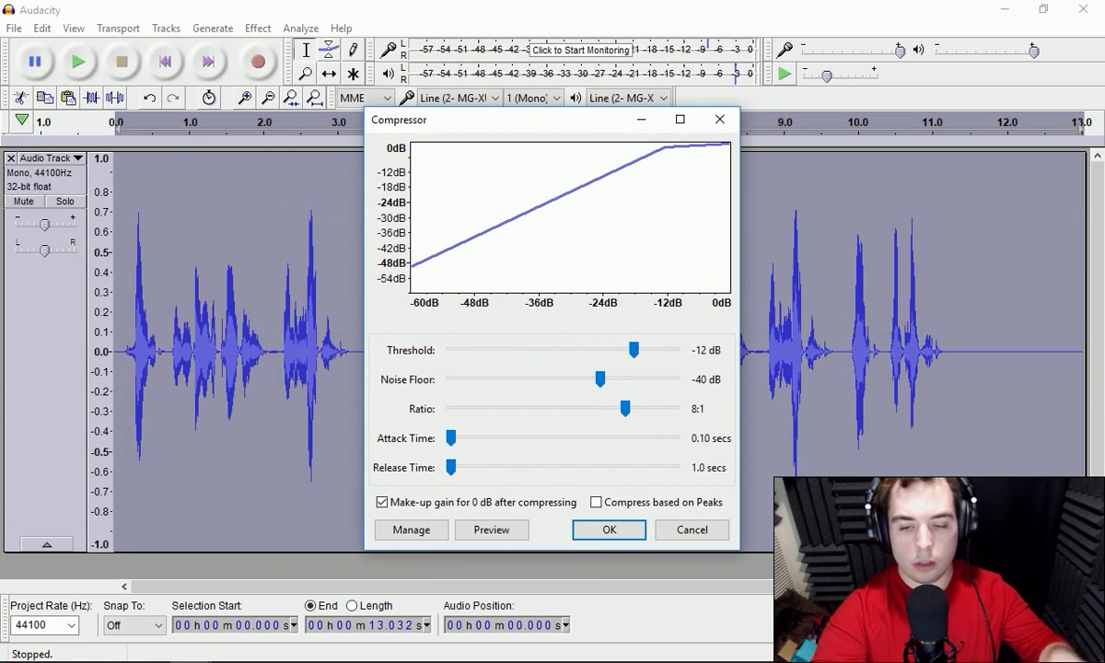
left_click(632, 532)
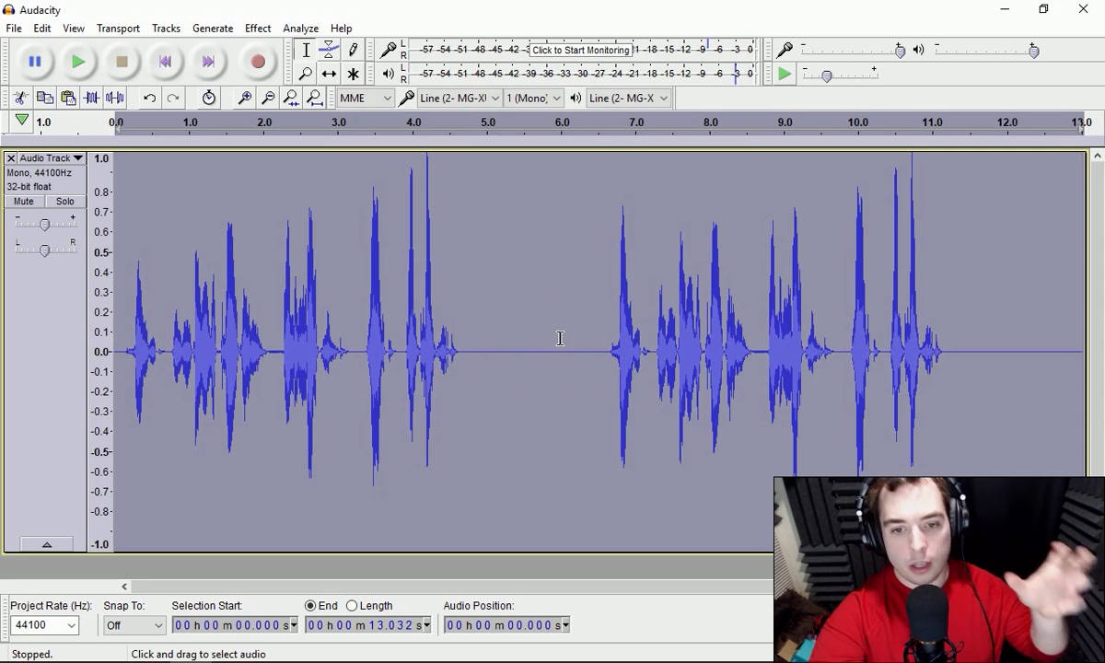
Delete the first copy of the clip up to about 6.51 seconds and the trailing silence after about 4.80 seconds.
left_click_drag(598, 350, 2, 306)
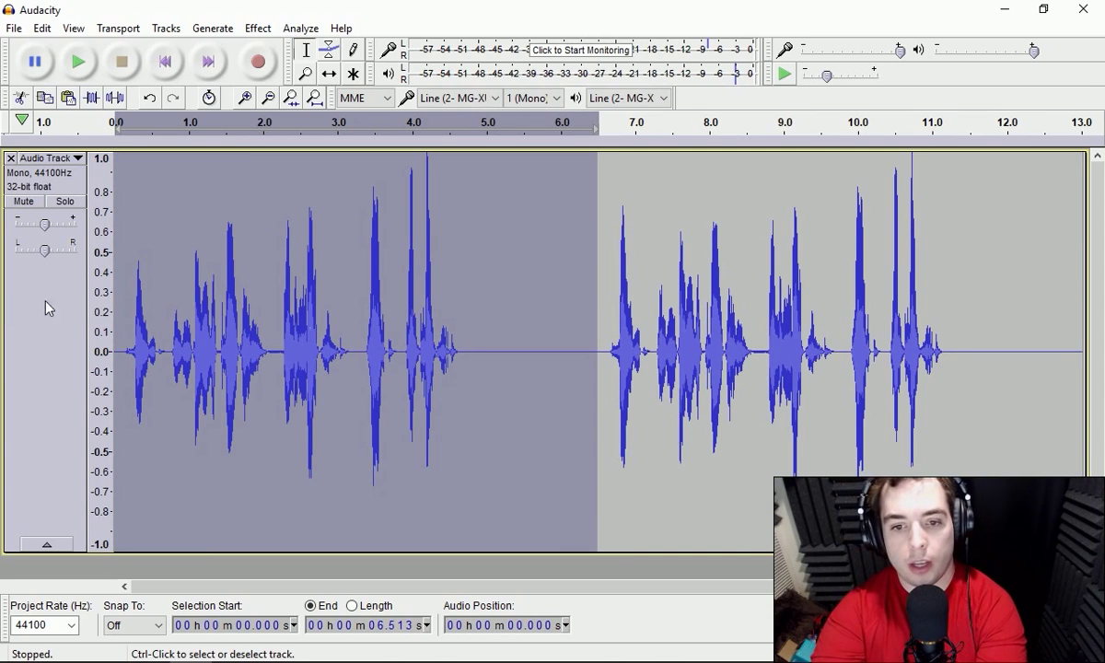
key("ctrl+t")
left_click_drag(655, 359, 472, 385)
key("Delete")
Select the whole compressed clip and play it from the start.
double_click(258, 285)
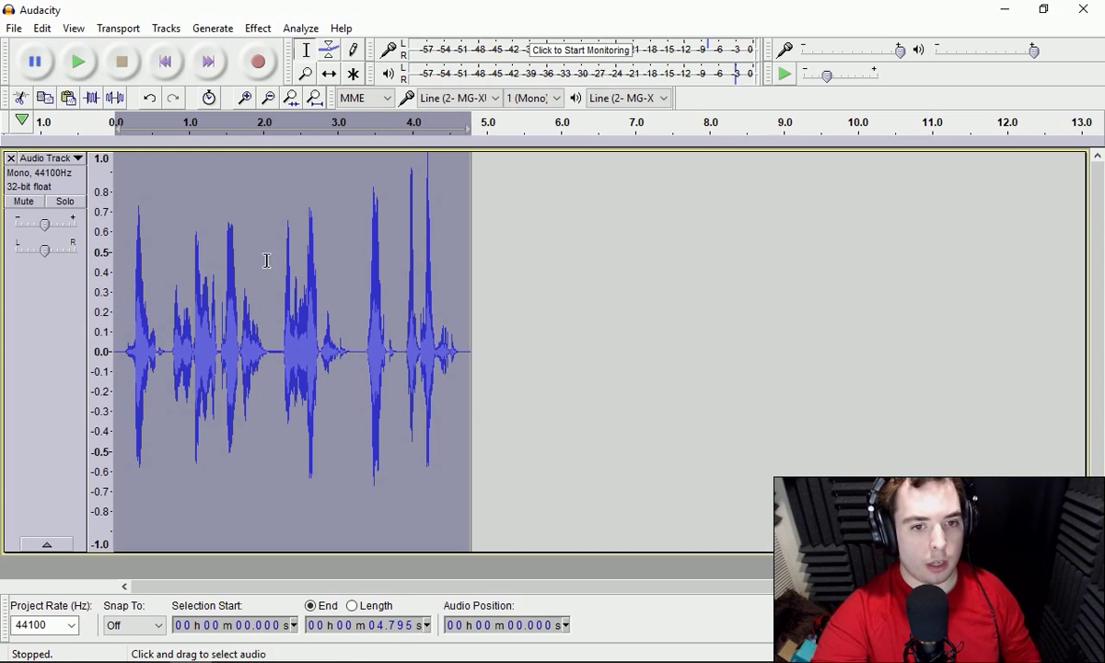
left_click(260, 32)
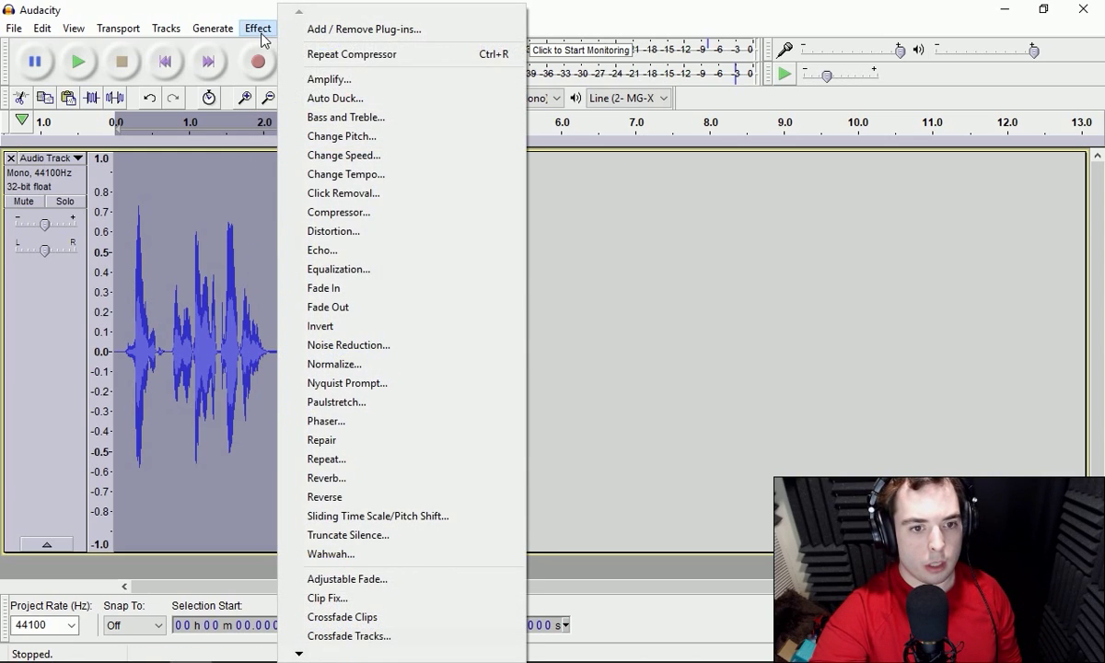
left_click(117, 8)
left_click(79, 63)
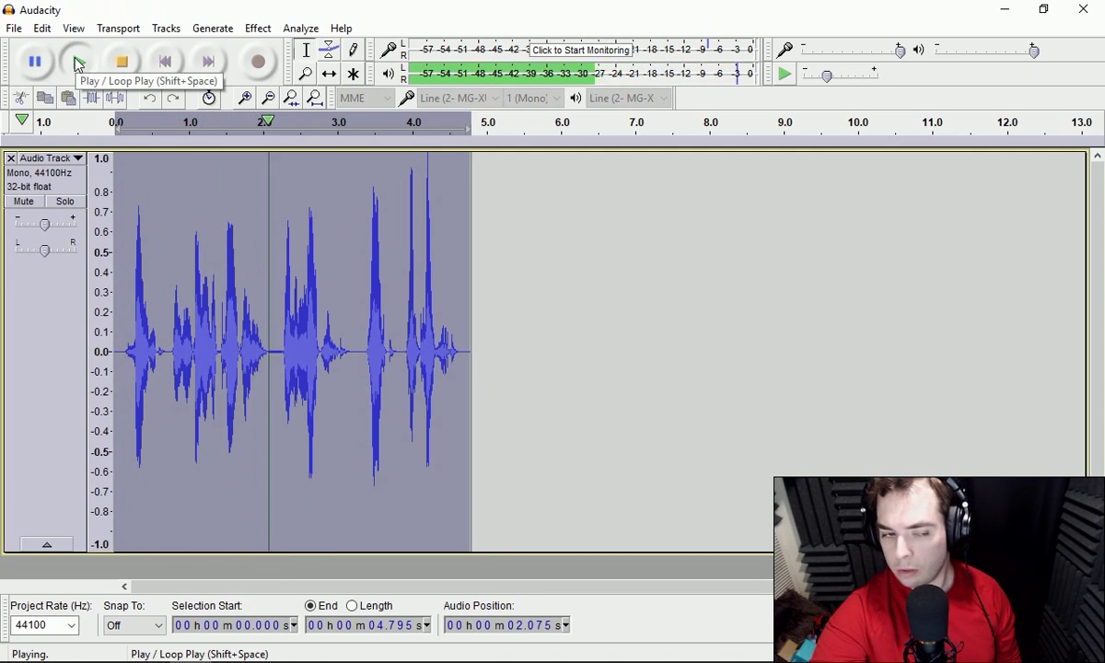
left_click(119, 62)
Listen closely to the compressed speech from about 1.05 seconds onward.
left_click(194, 260)
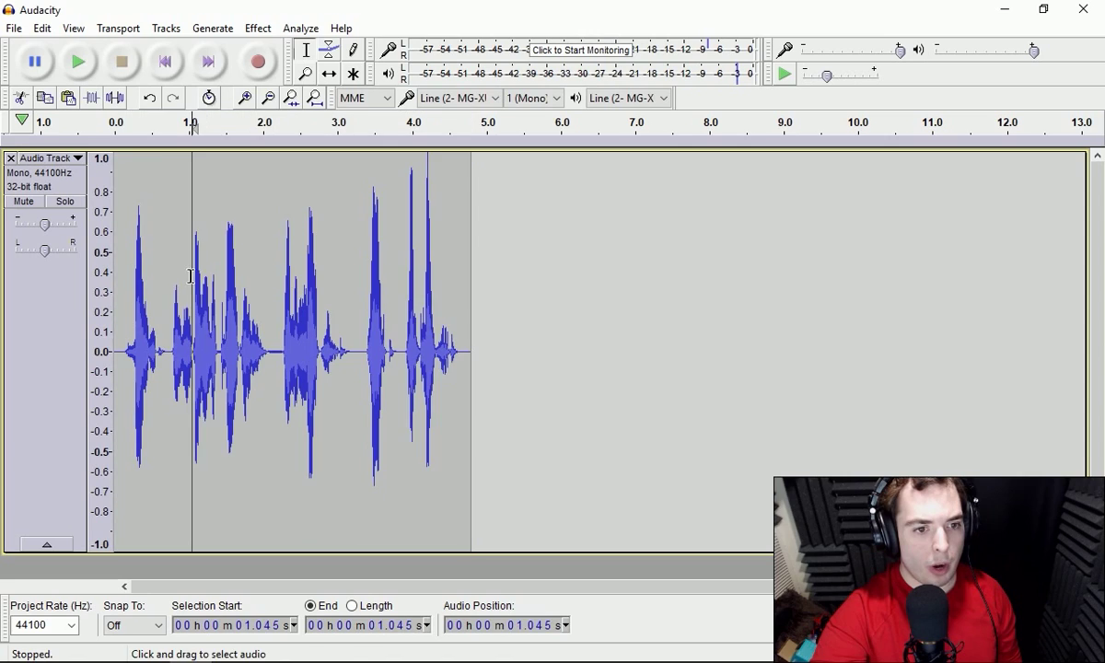
left_click(244, 98)
left_click(244, 98)
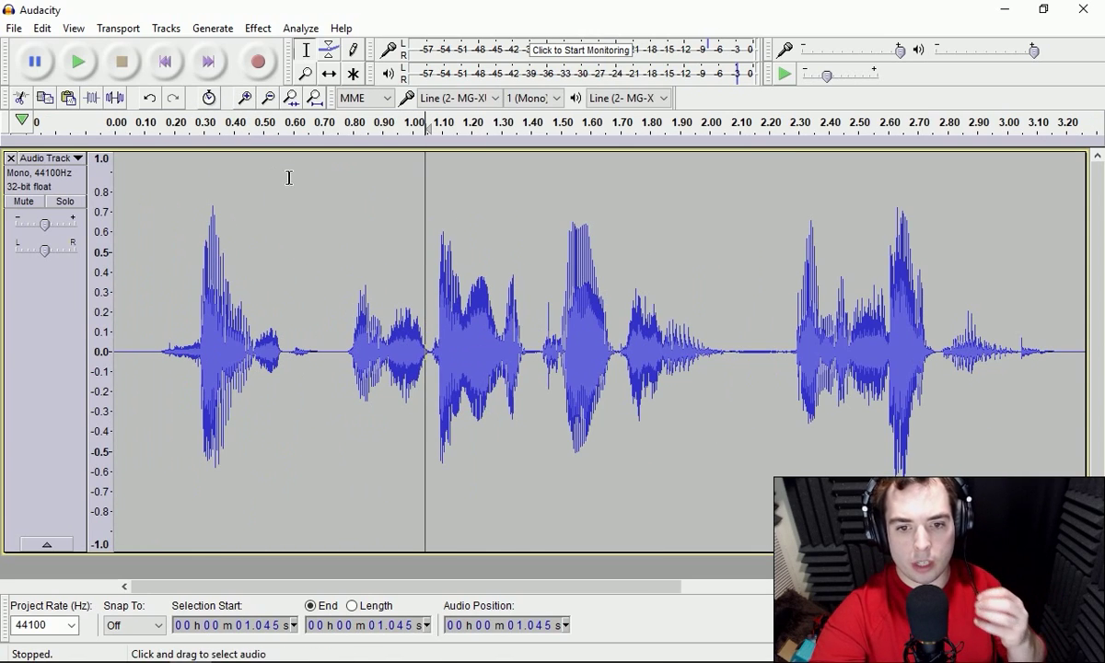
left_click(79, 62)
left_click(121, 62)
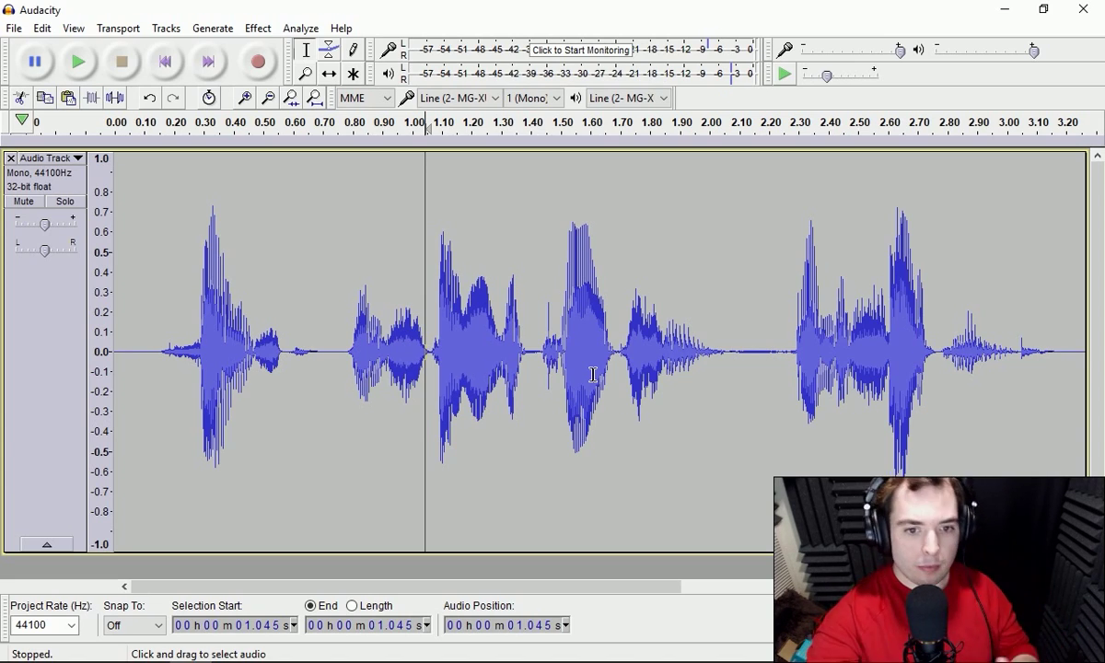
left_click(97, 64)
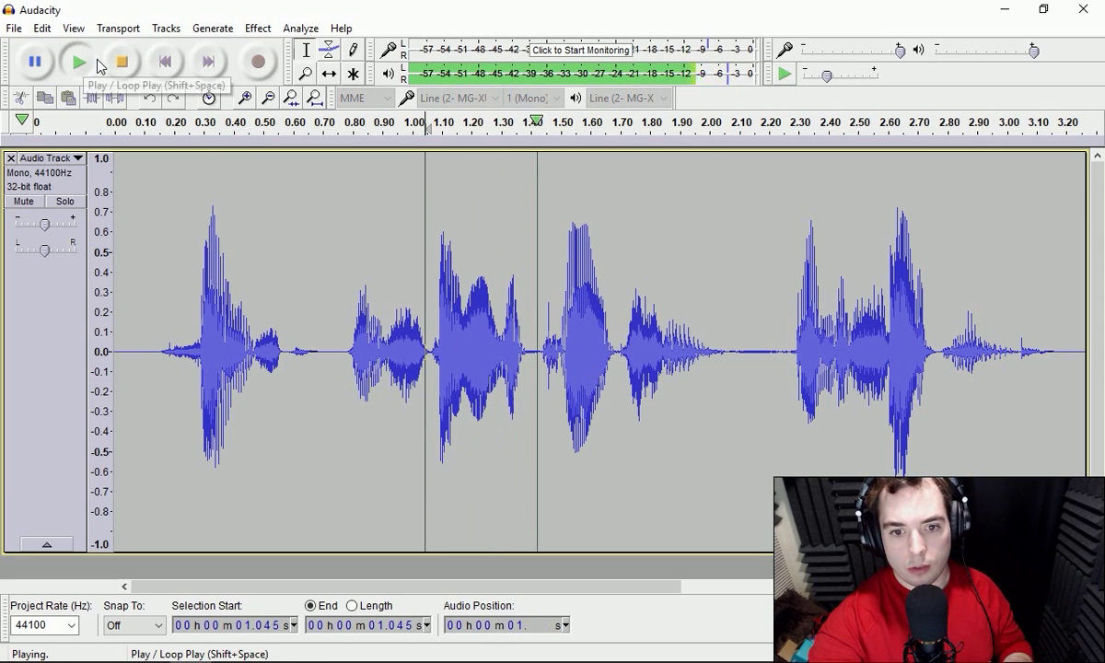
Stop playback and listen to the compressed speech again from about 0.76 seconds.
left_click(122, 62)
left_click(339, 338)
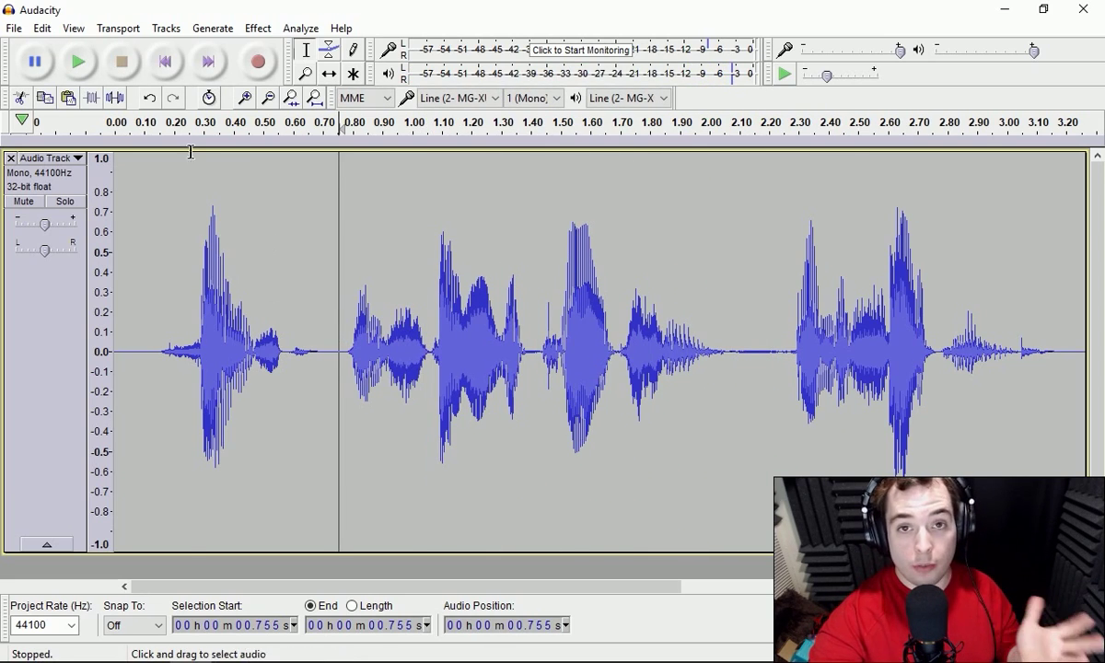
left_click(79, 63)
left_click(122, 61)
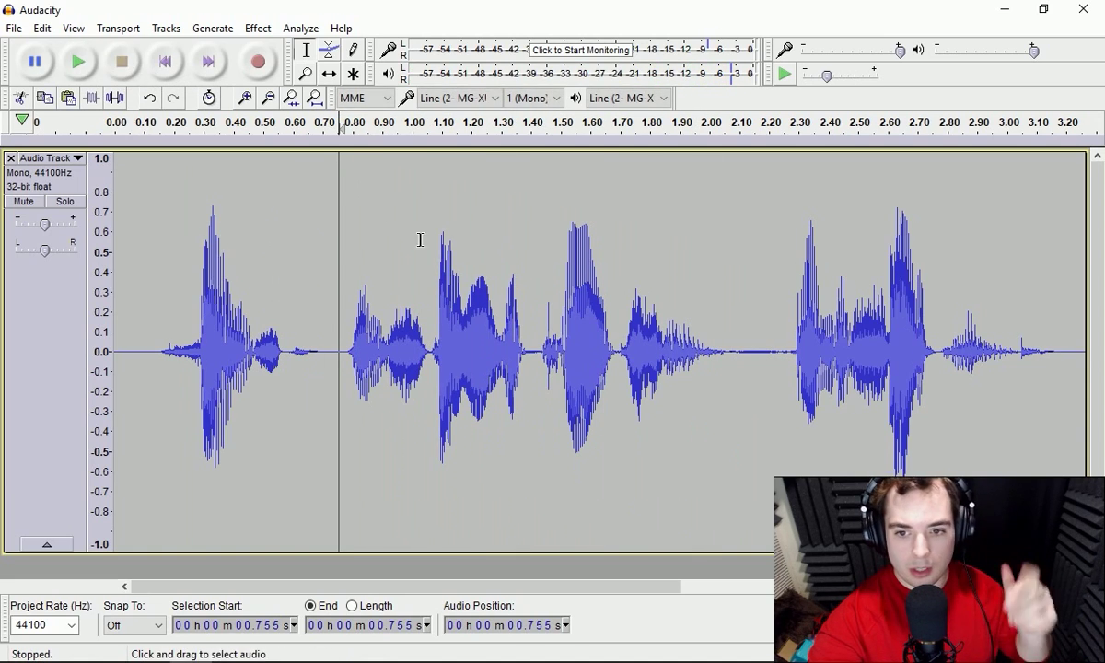
Select the whole compressed clip and preview the Equalization effect on it with the VO 2 curve.
left_click(267, 98)
left_click(267, 97)
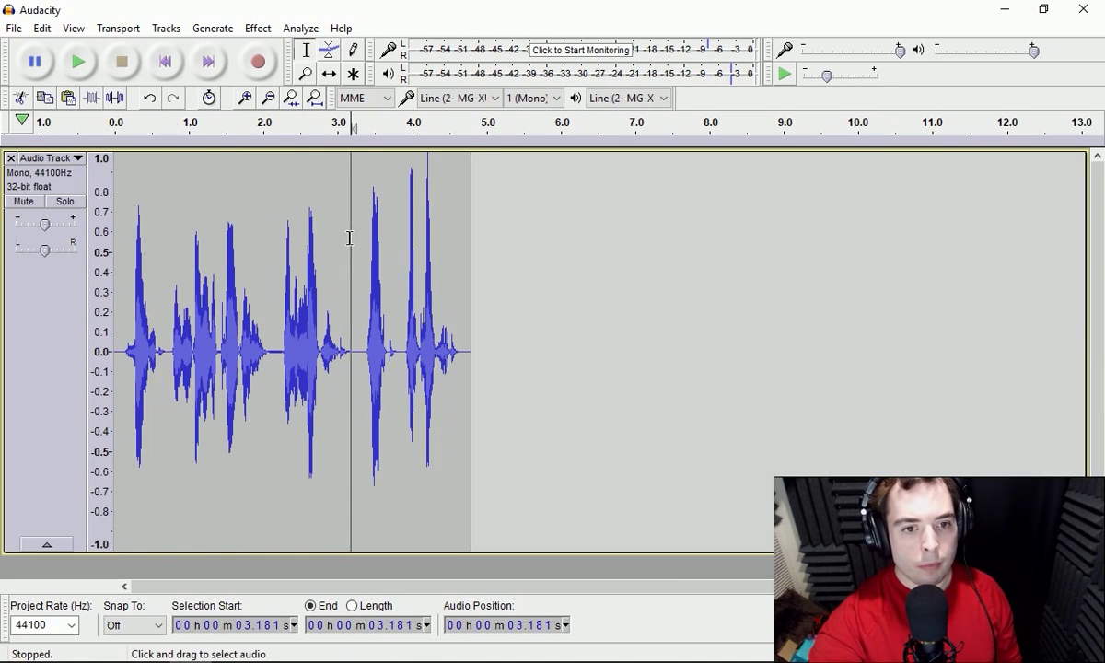
key("ctrl+a")
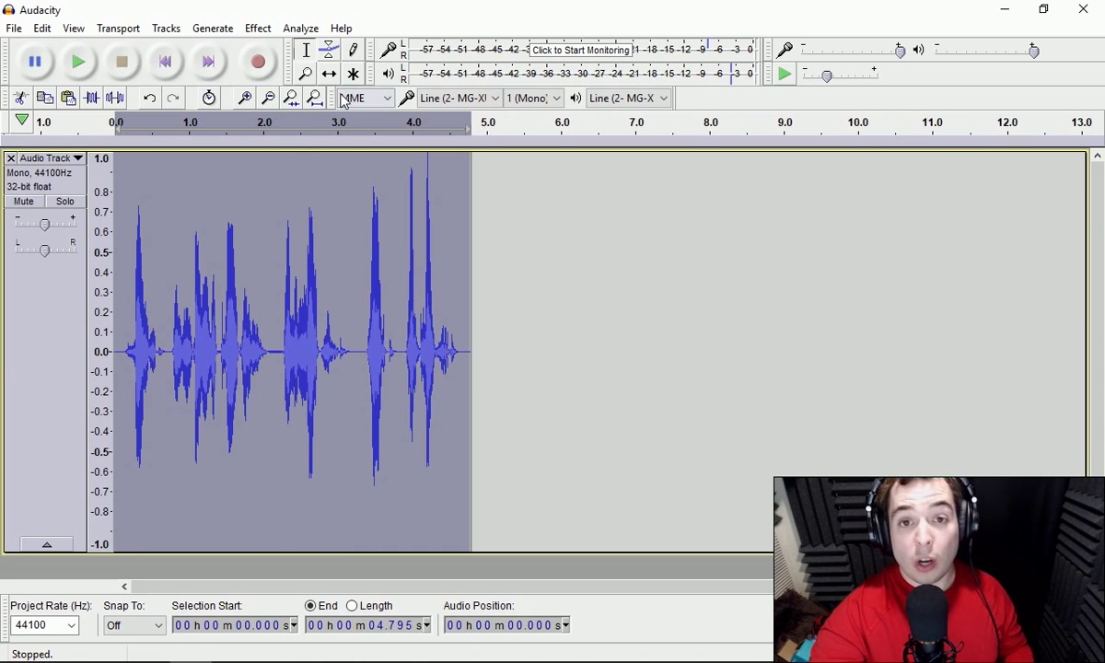
left_click(250, 28)
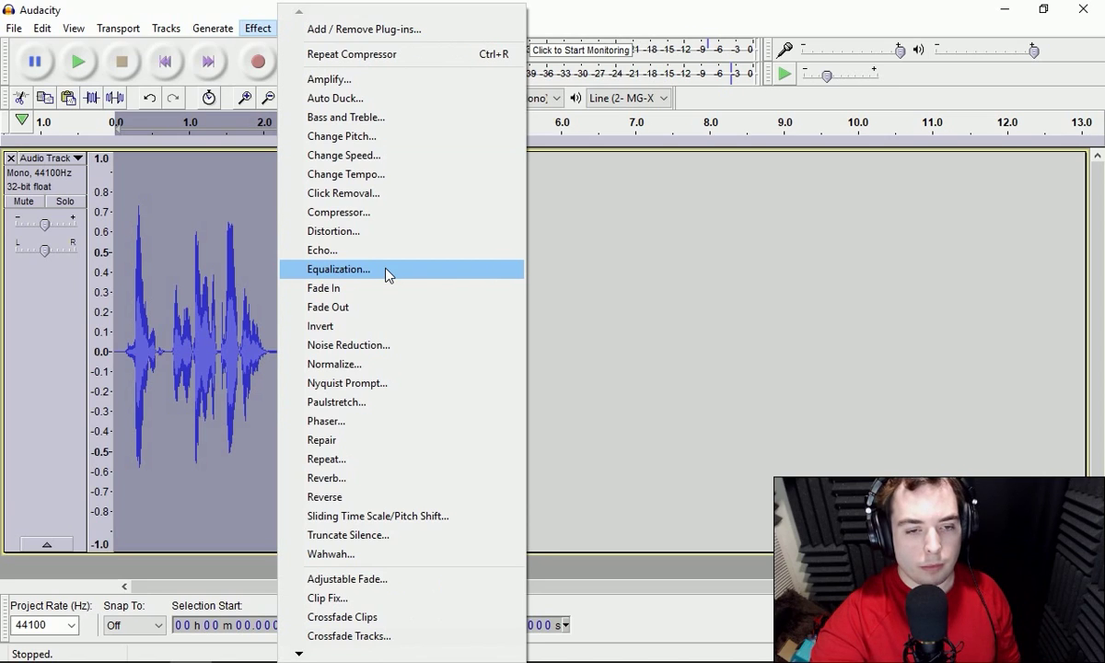
left_click(386, 274)
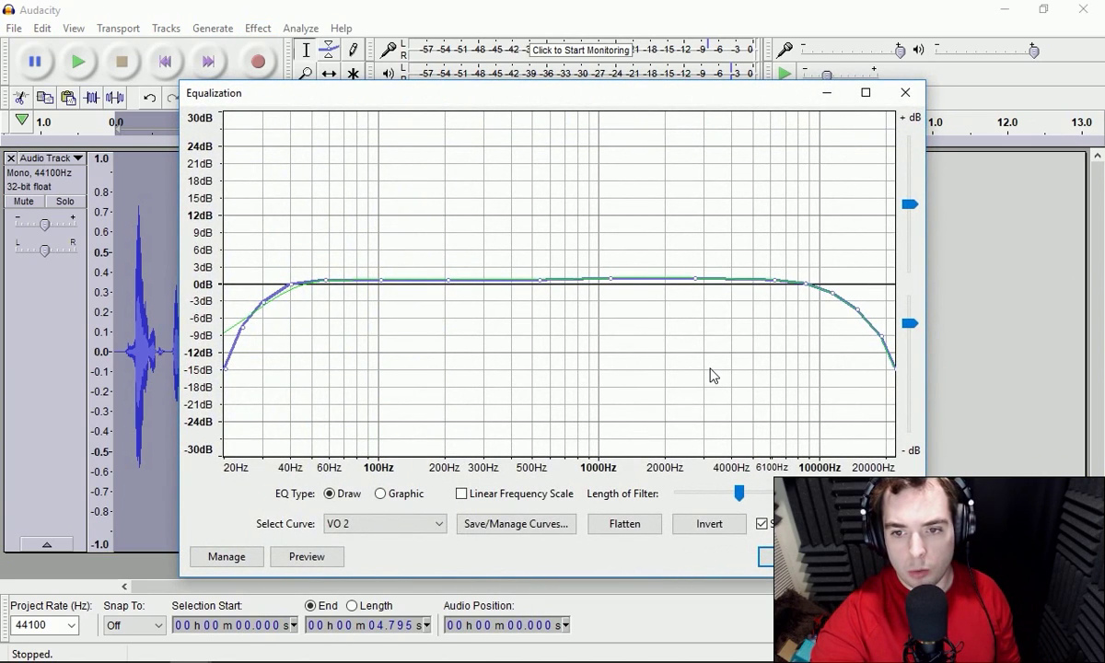
left_click(333, 562)
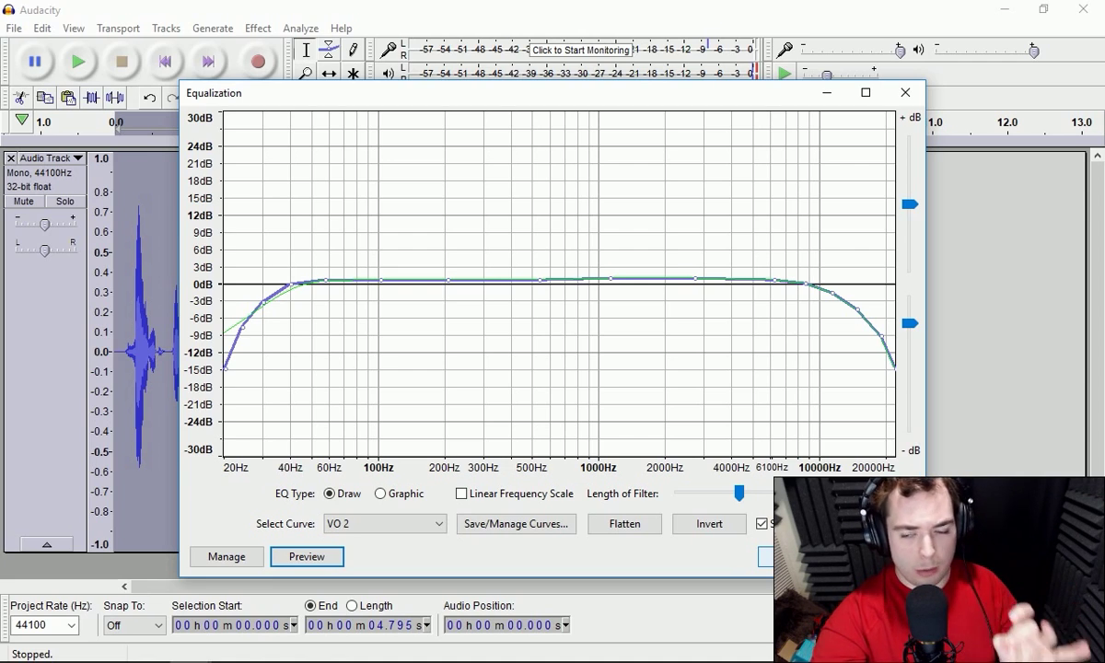
Adjust the curve's high-end roll-off, raise its points near 100 Hz and 200 Hz to about 1.5 dB, and preview the result.
left_click(898, 361)
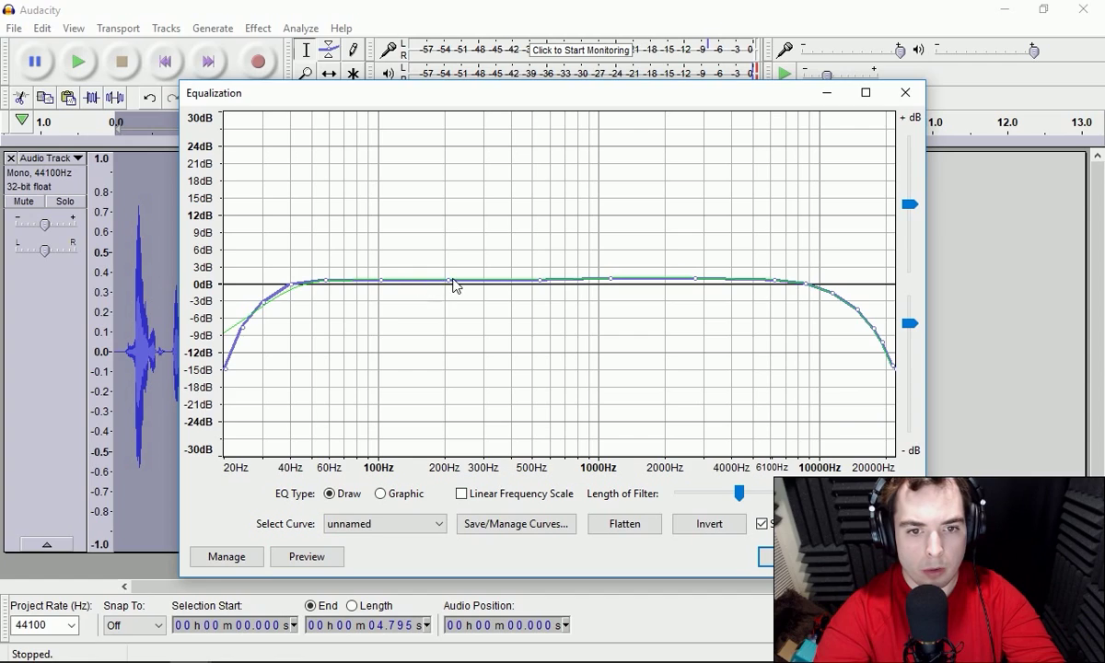
left_click(449, 275)
left_click(379, 275)
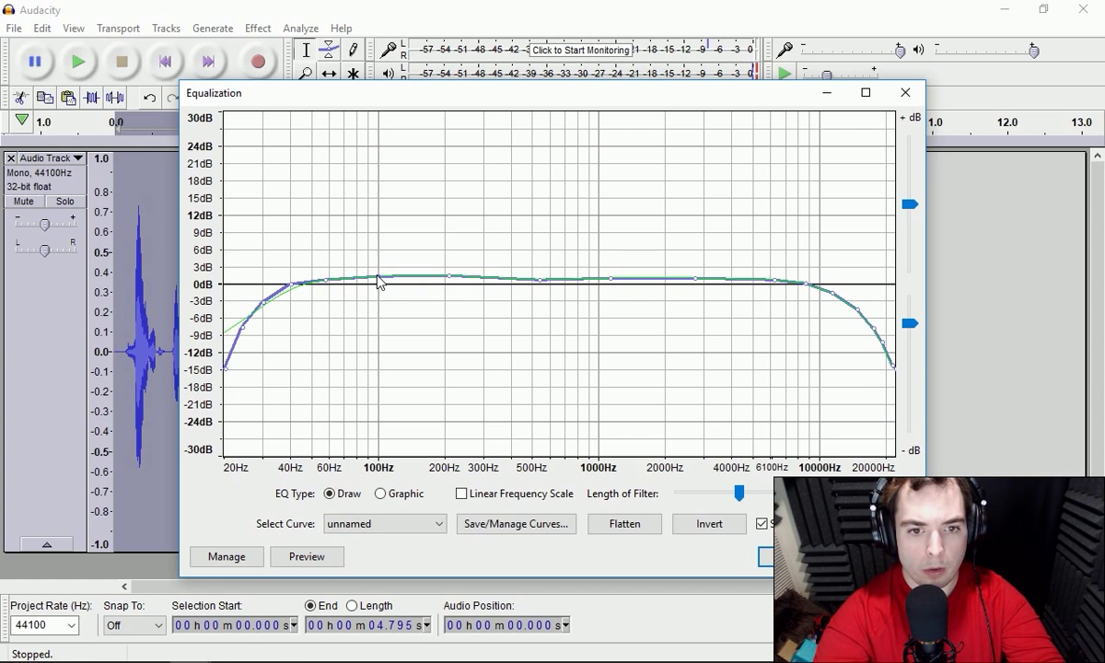
left_click(297, 555)
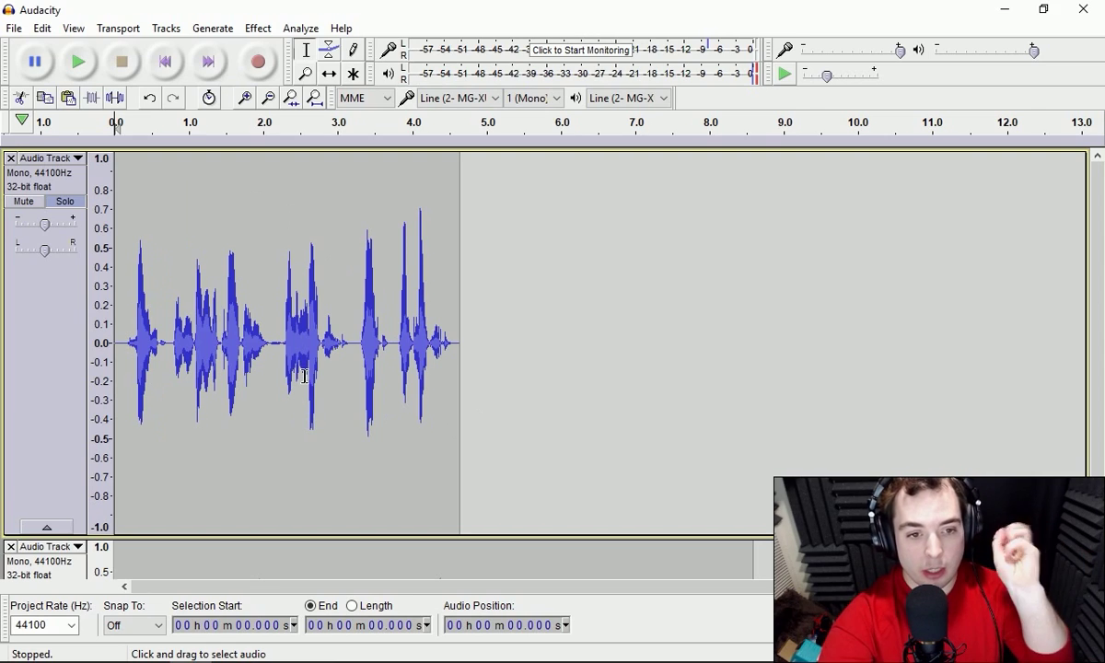
Examine the soloed clip's waveform and listen to the pause from about 2.10 seconds.
double_click(203, 255)
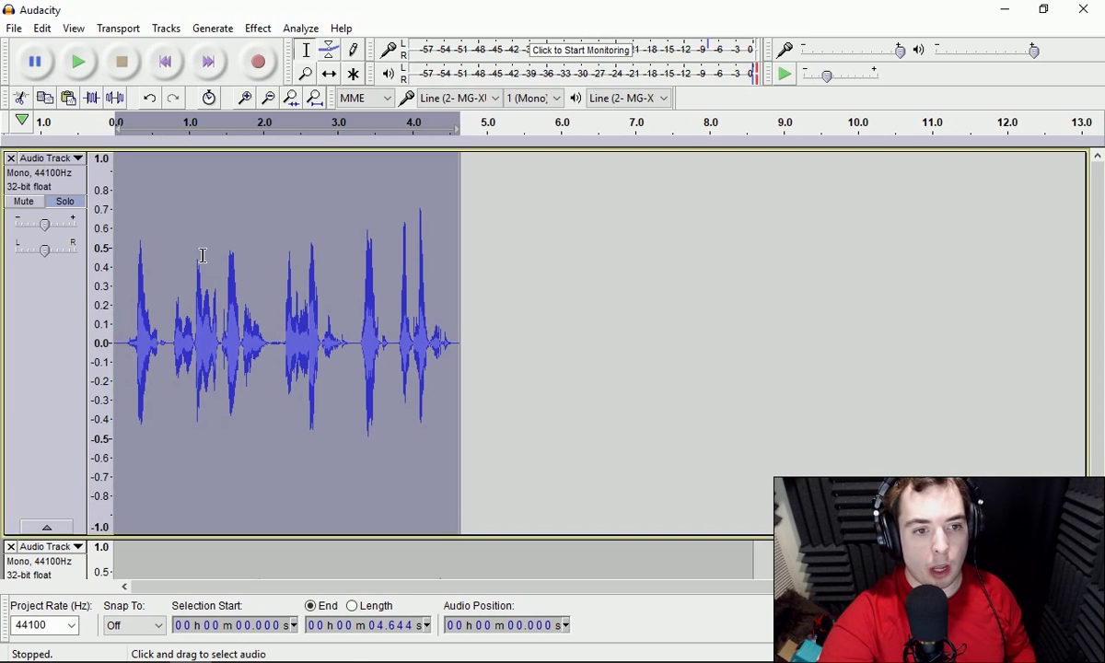
left_click(244, 97)
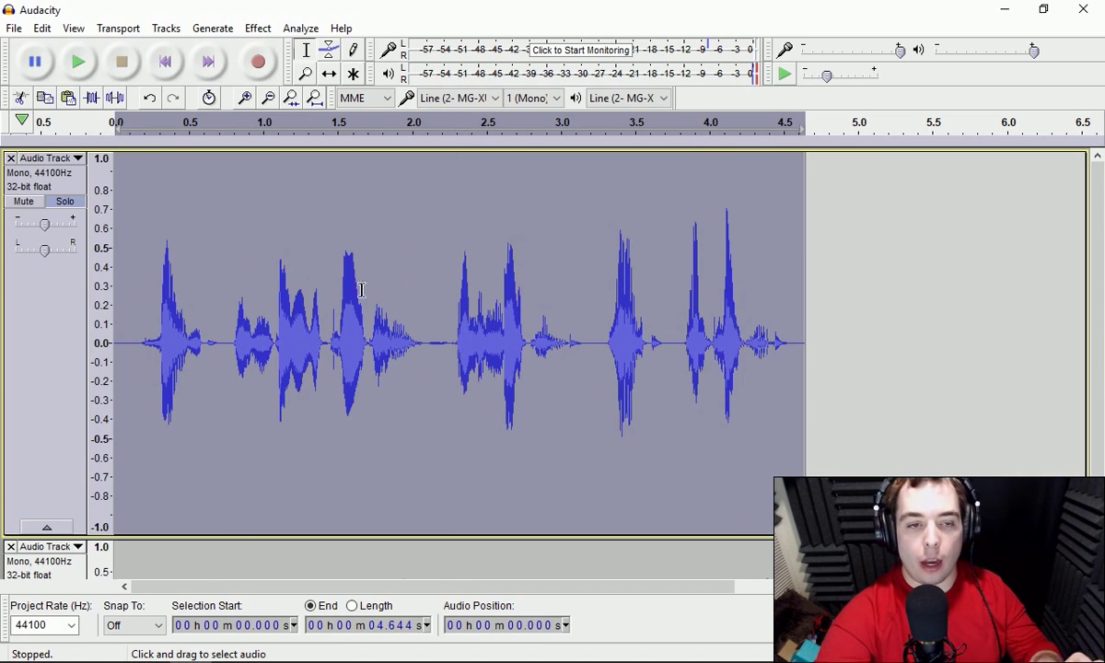
left_click(426, 341)
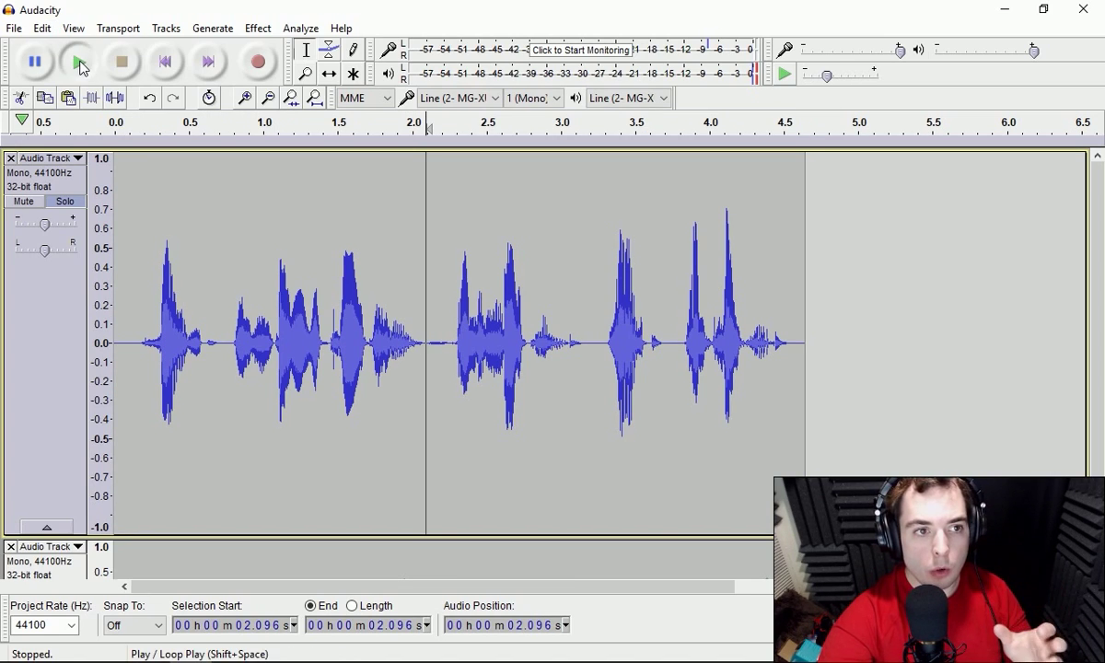
left_click(78, 61)
left_click(122, 61)
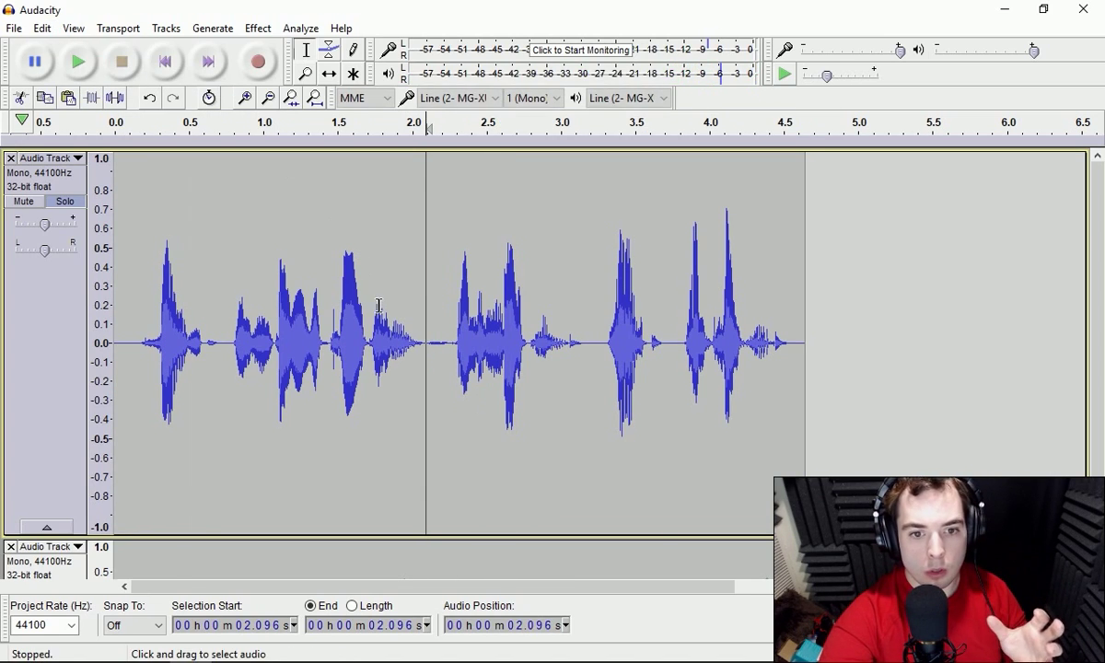
Silence the pause from about 2.08 to 2.29 seconds and delete about 0.13 seconds of it starting at 2.12 seconds.
double_click(244, 97)
left_click_drag(593, 339, 713, 369)
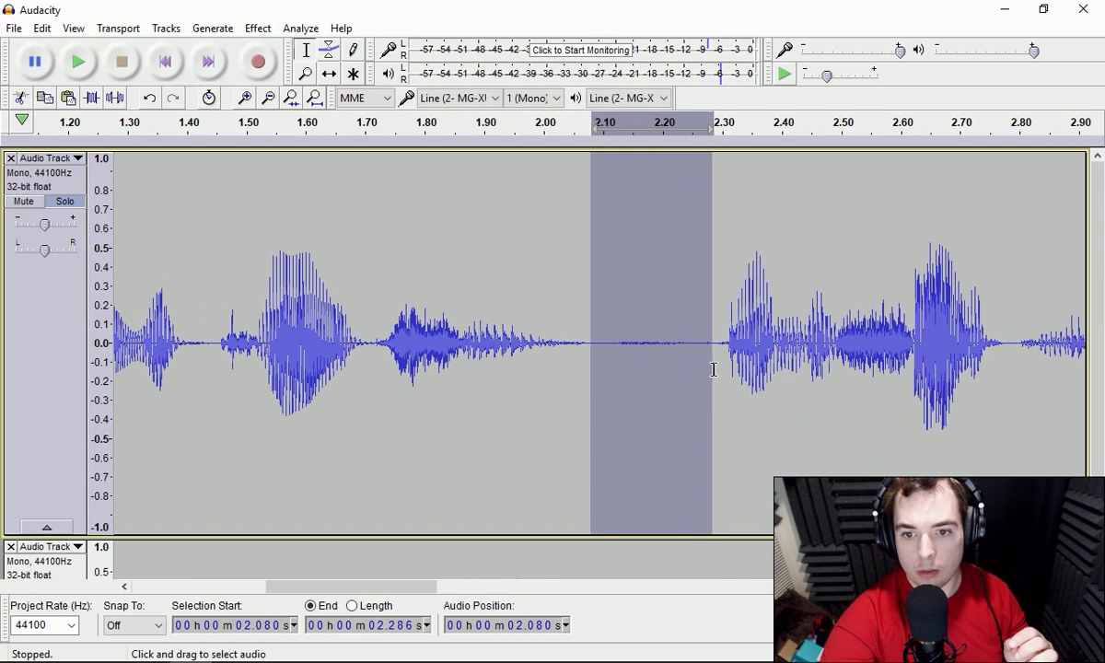
left_click(78, 61)
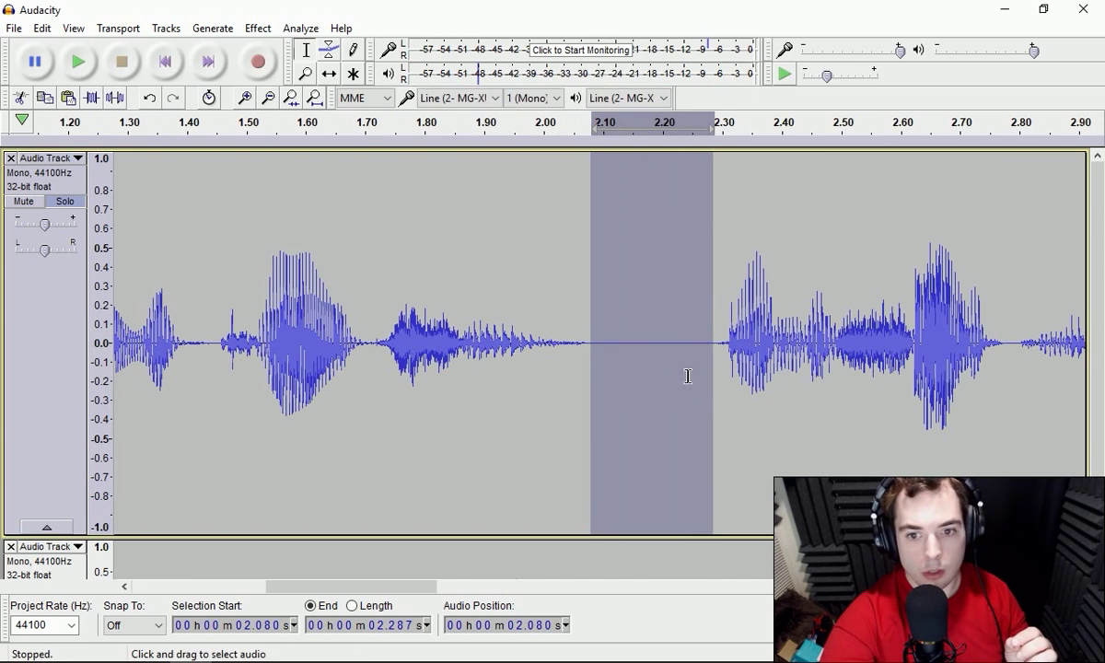
left_click_drag(617, 330, 691, 447)
key("Delete")
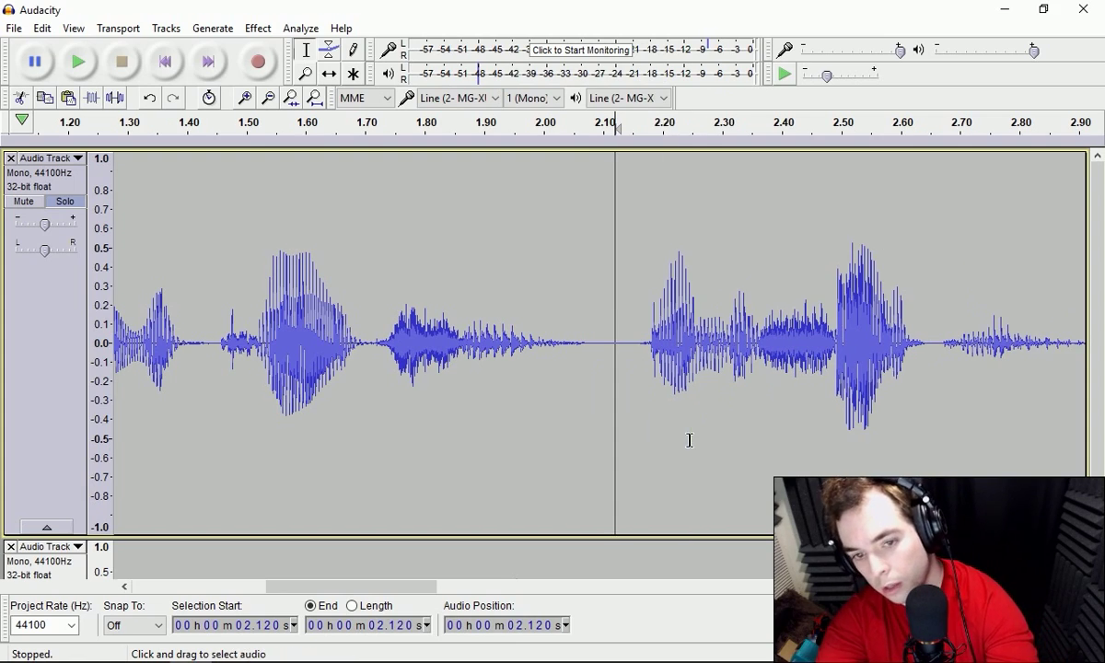
Play the shortened clip from its start, and play it again from about 1.07 seconds.
left_click(268, 98)
left_click(268, 97)
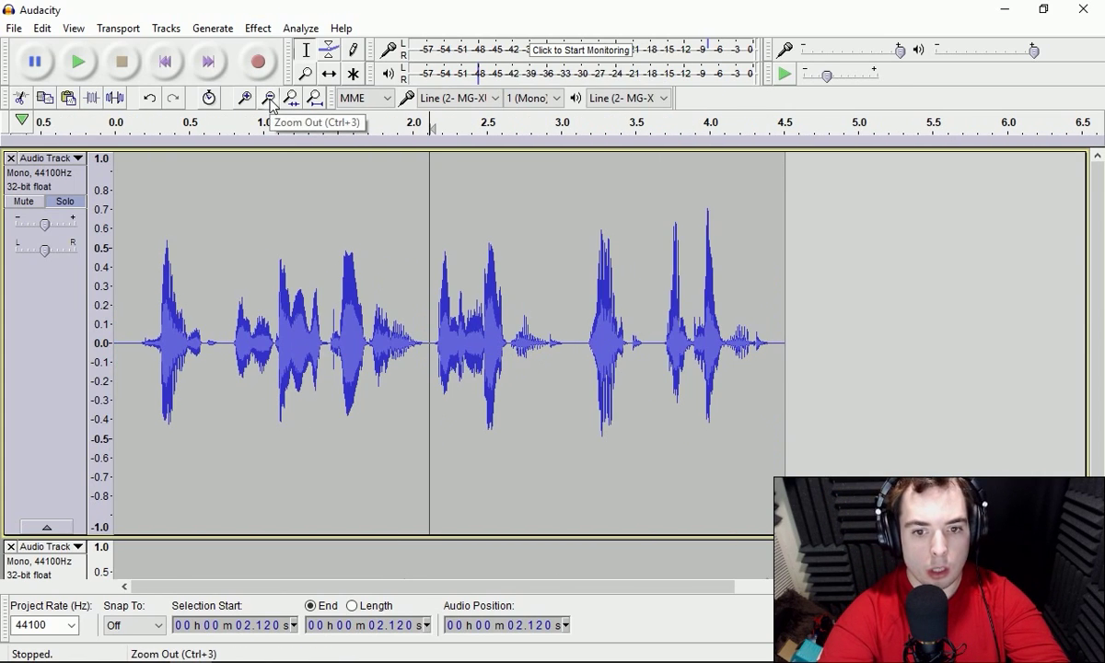
double_click(119, 287)
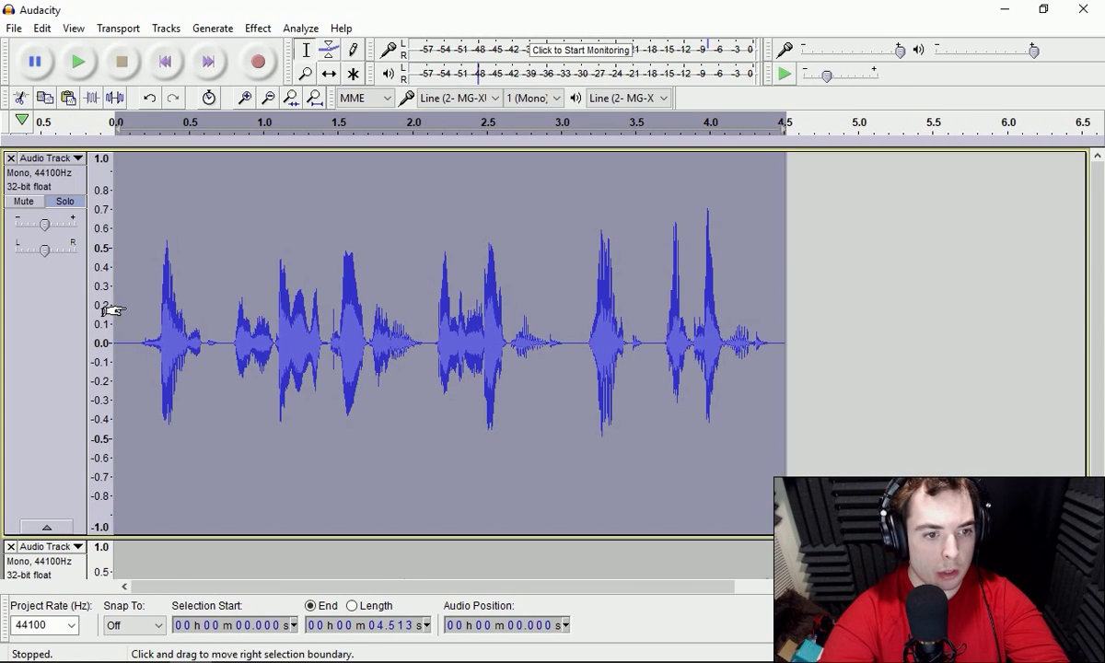
left_click(78, 62)
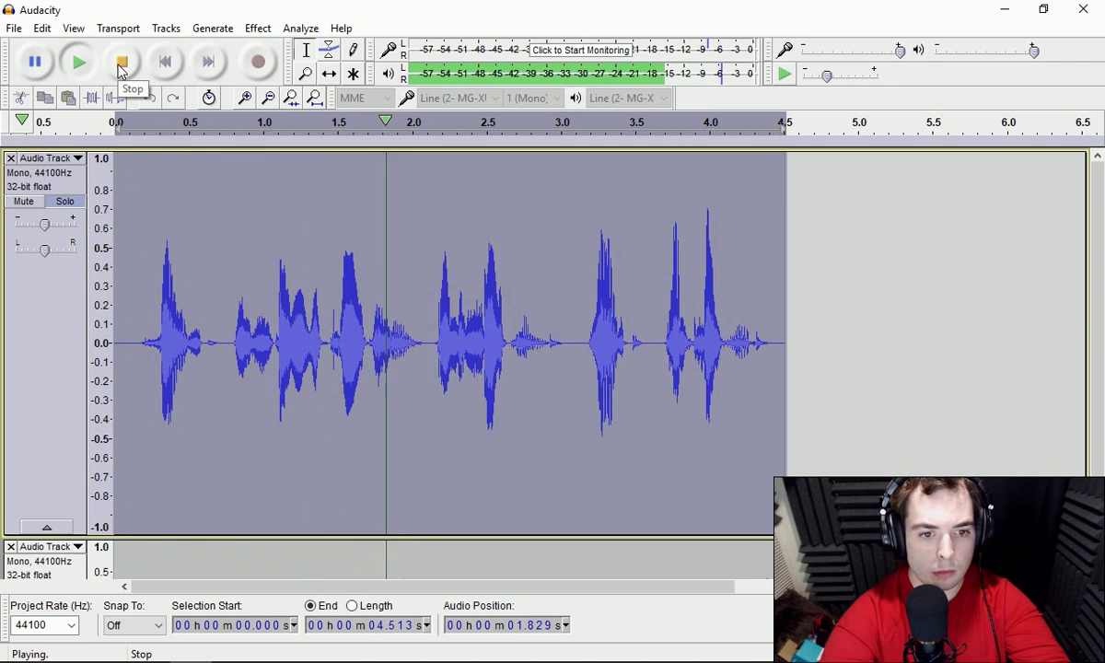
left_click(120, 64)
left_click(274, 333)
left_click(79, 61)
left_click(124, 62)
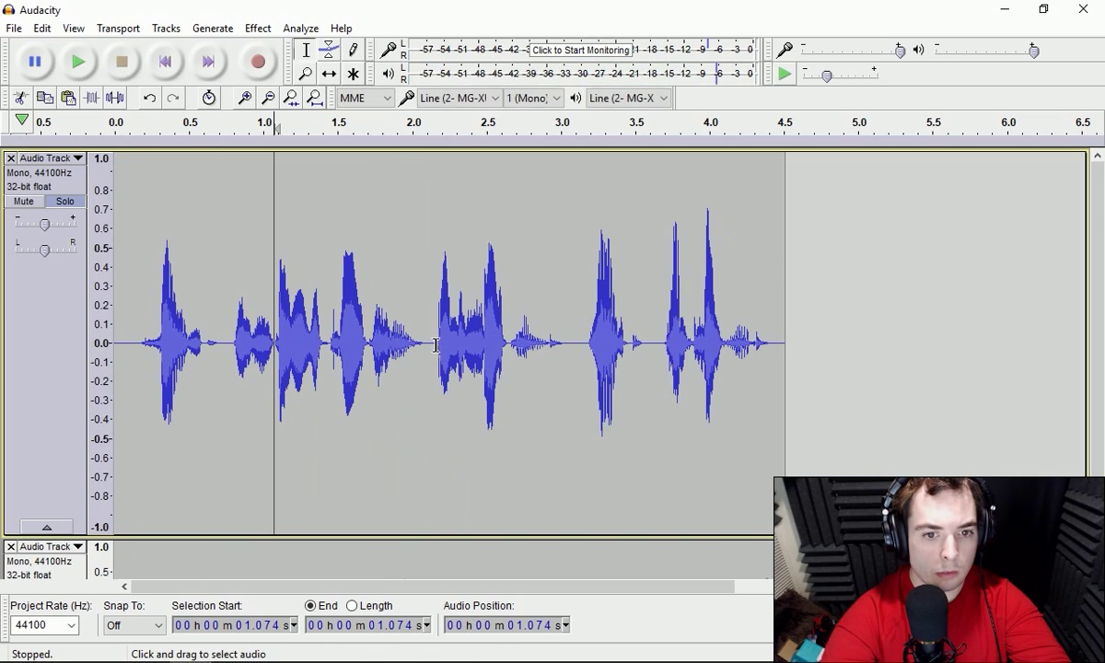
Select the phrase from about 1.07 to 2.08 seconds and open the Equalization effect for it.
left_click_drag(424, 343, 260, 353)
left_click_drag(273, 362, 273, 359)
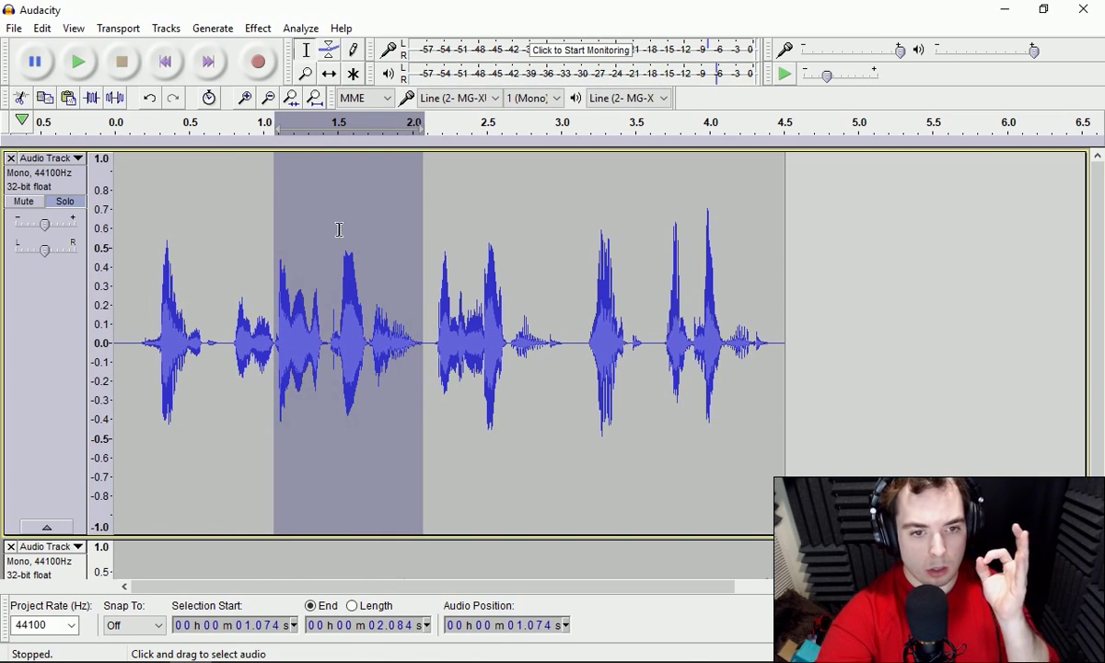
left_click(256, 29)
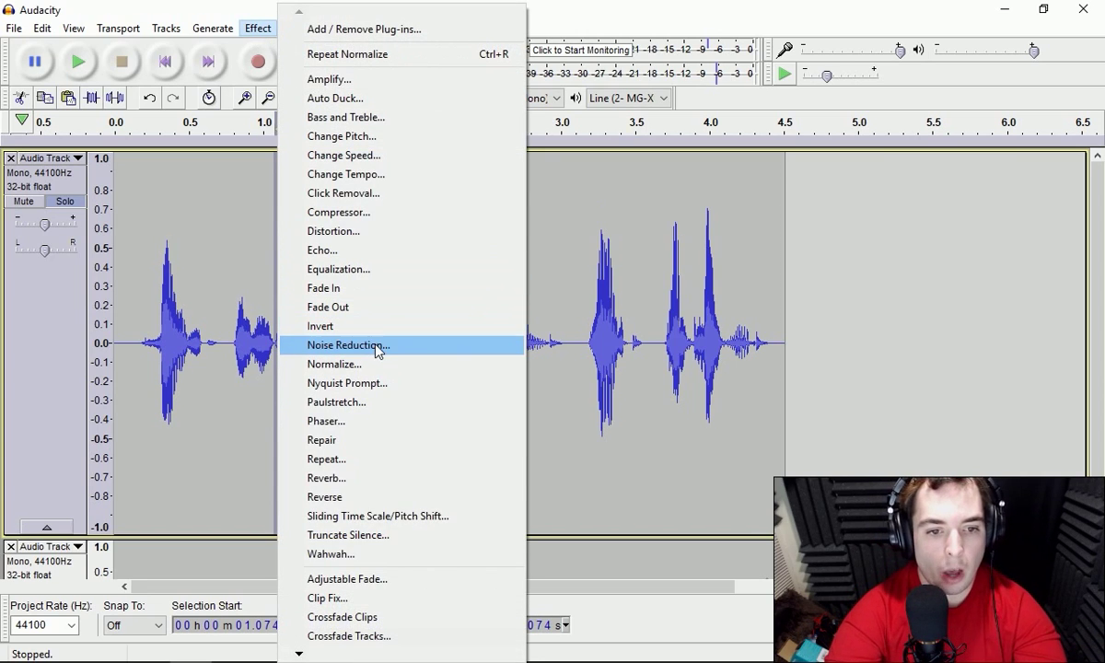
left_click(355, 271)
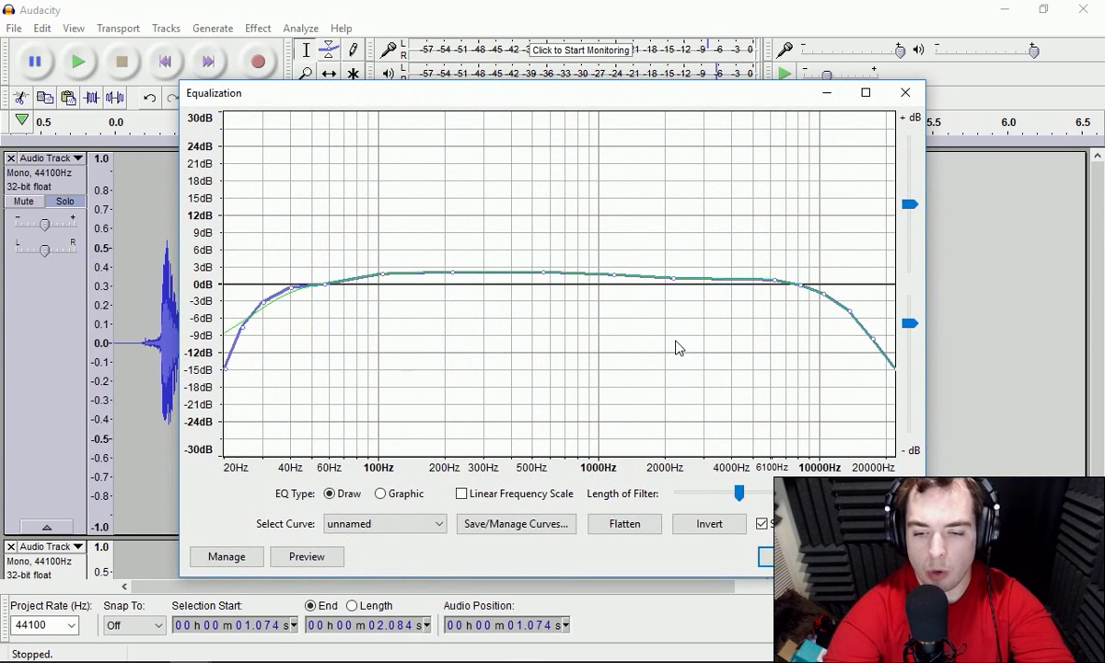
Flatten the equalization curve to 0 dB and preview the selected phrase repeatedly.
left_click(613, 526)
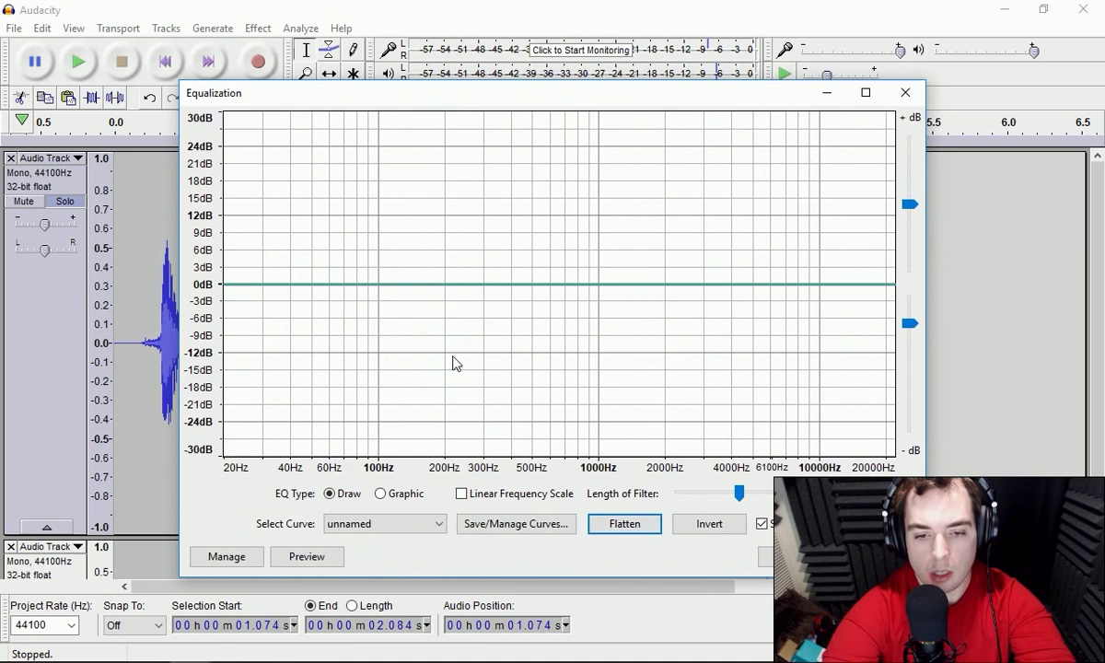
left_click(311, 558)
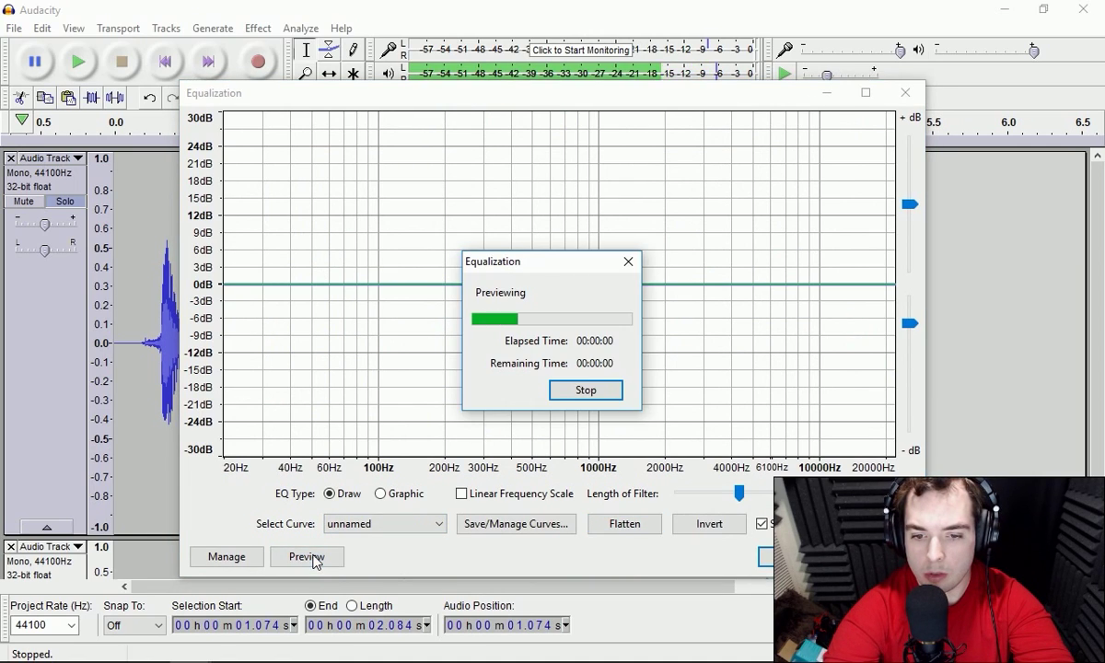
left_click(311, 558)
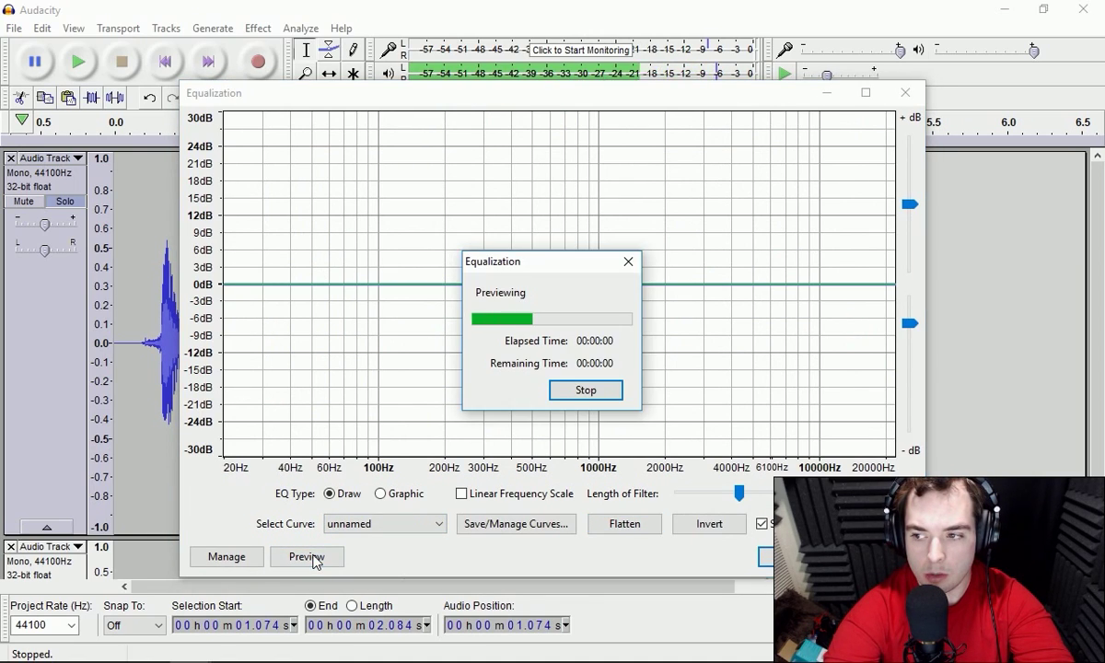
left_click(311, 558)
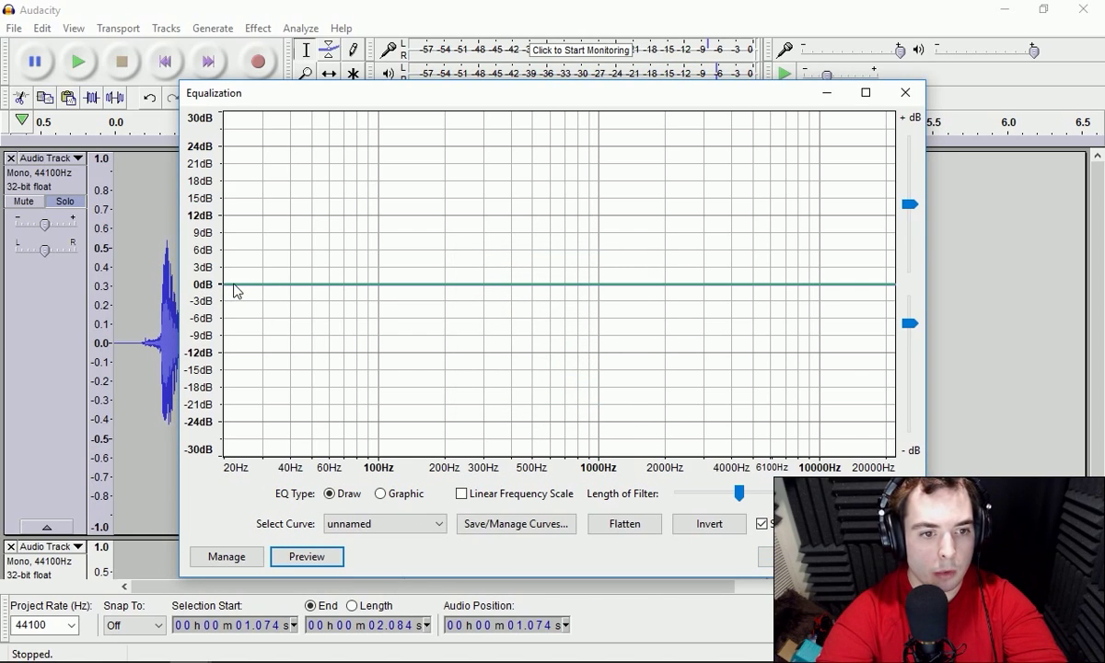
Draw a dip of about -7 dB near 55 Hz, previewing it with the curve returning to 0 dB at about 100 Hz and 200 Hz.
left_click_drag(307, 288, 385, 291)
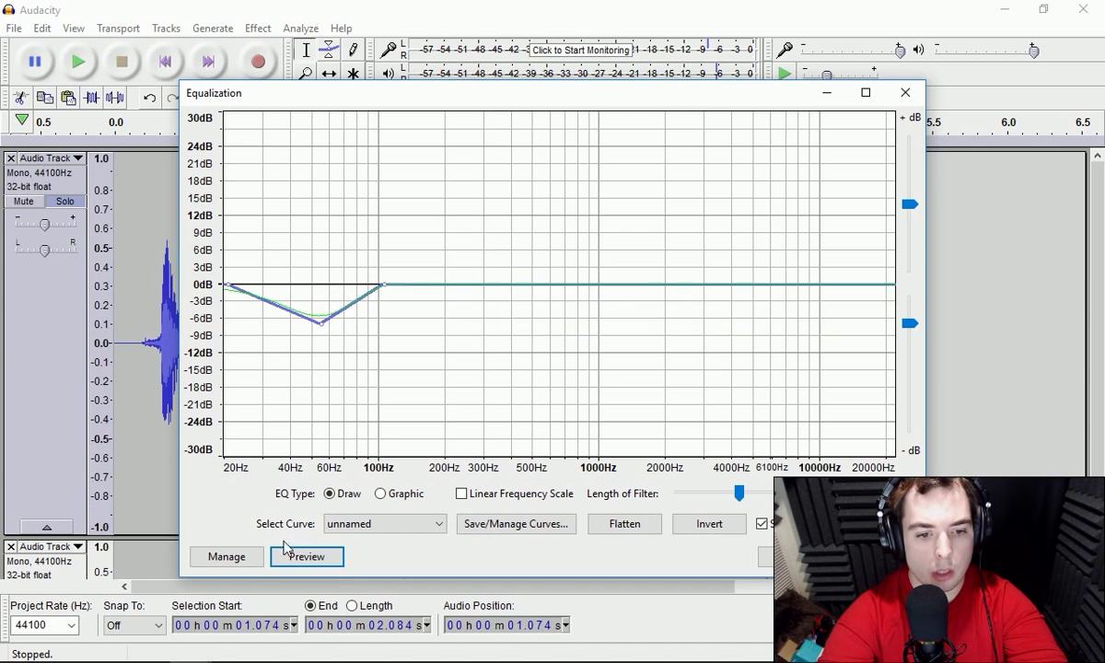
left_click(312, 557)
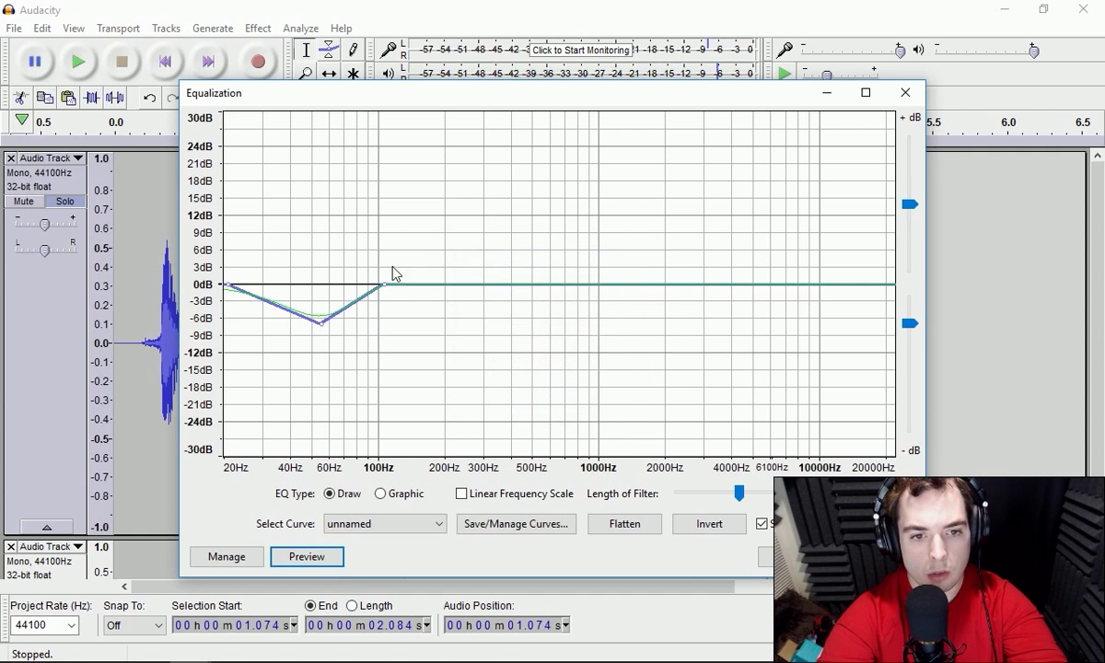
left_click_drag(387, 291, 450, 290)
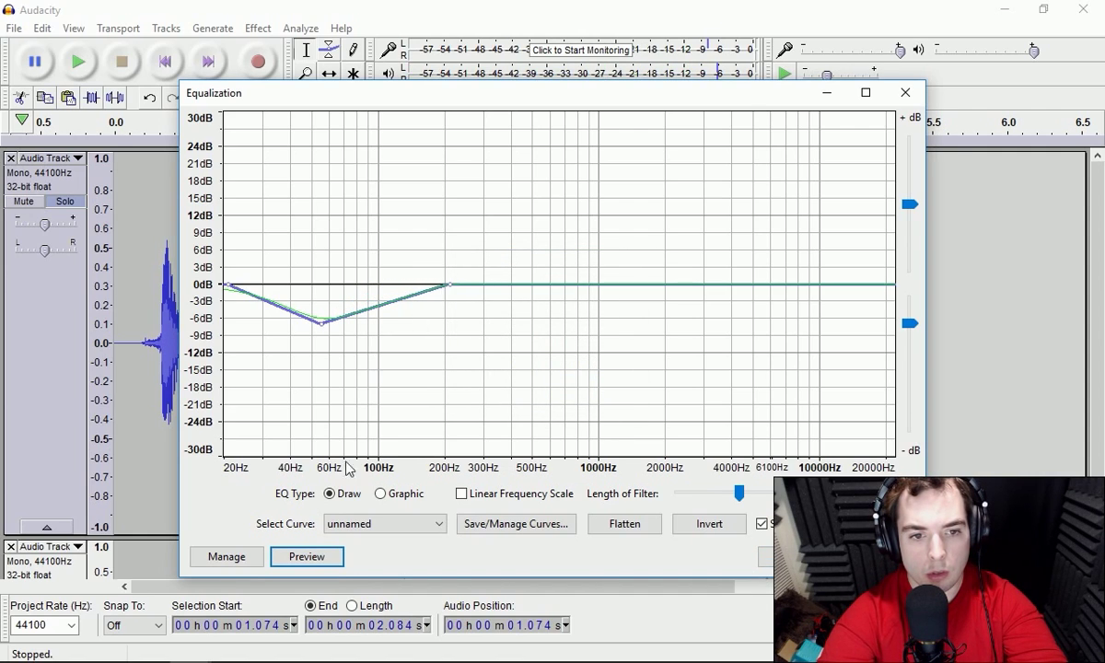
left_click(310, 557)
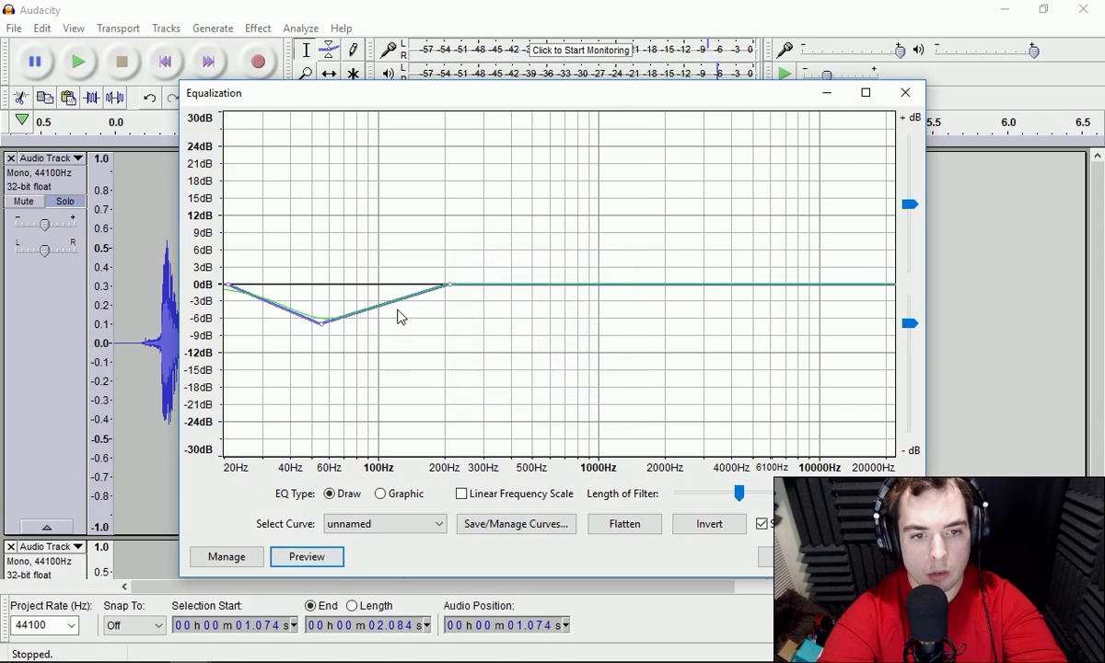
Widen the dip with points of about -4.5 dB at 30 Hz and -5.5 dB at 100 Hz, and return to 0 dB near 130 Hz.
left_click_drag(272, 306, 266, 313)
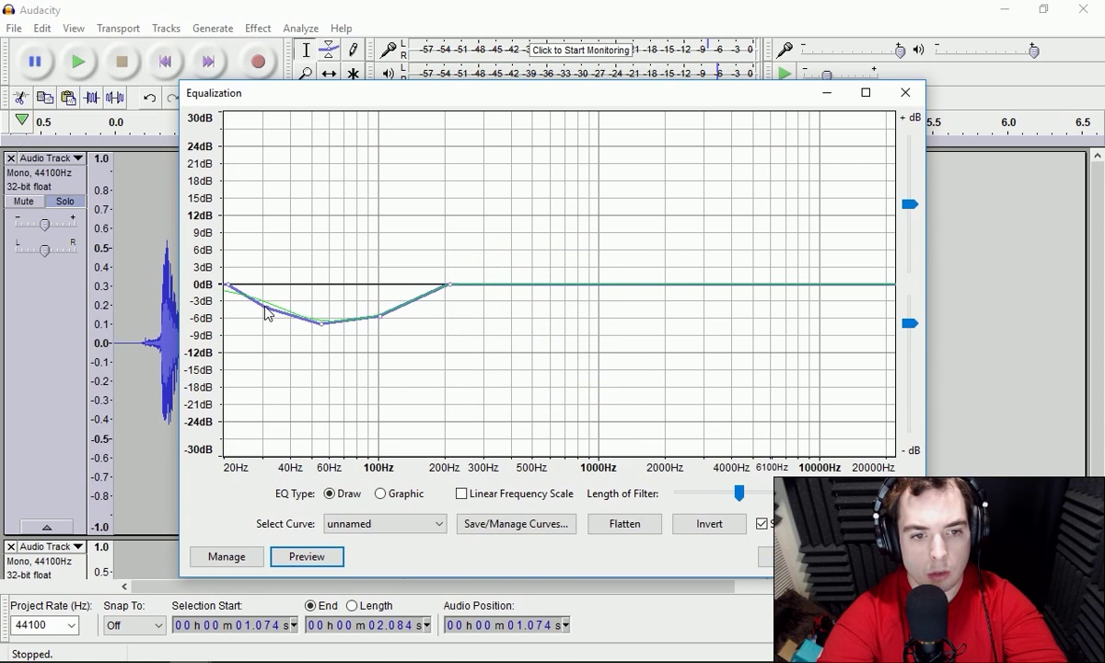
left_click(304, 558)
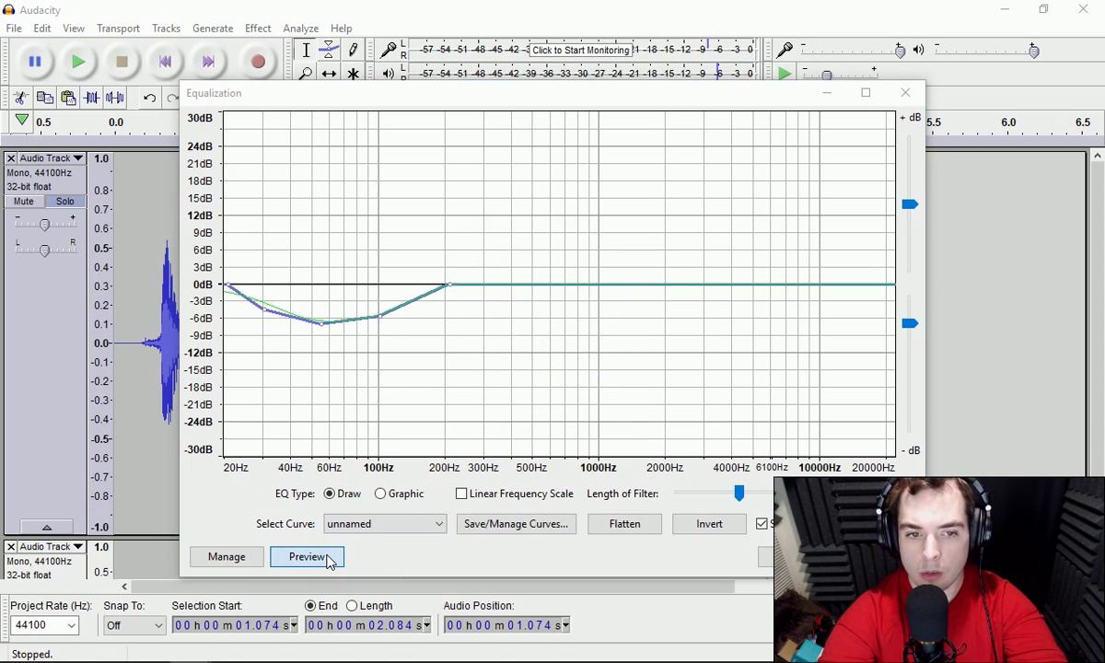
left_click_drag(449, 288, 403, 288)
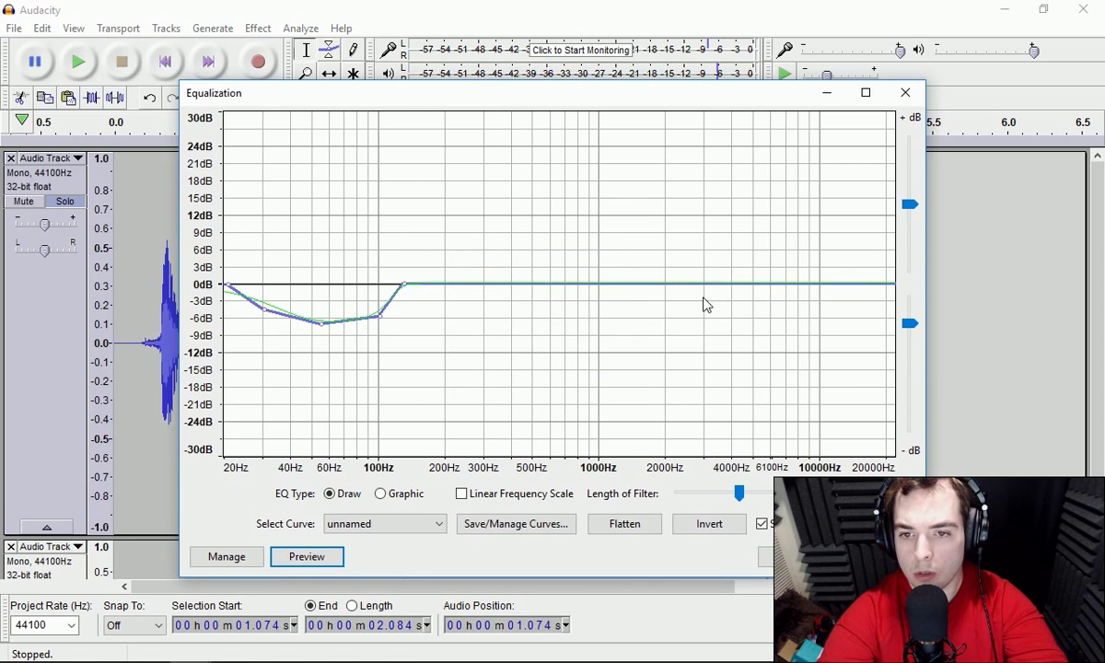
Preview the phrase, stretch the dip's 0 dB return point out to about 900 Hz, and preview it again.
left_click(323, 560)
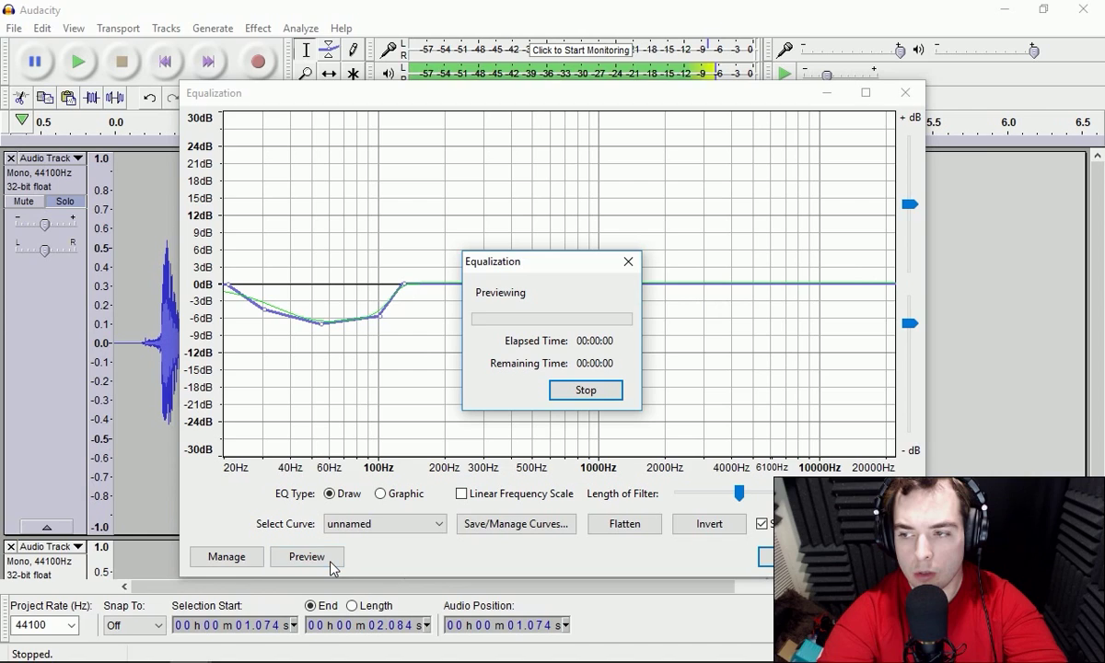
left_click_drag(404, 289, 590, 287)
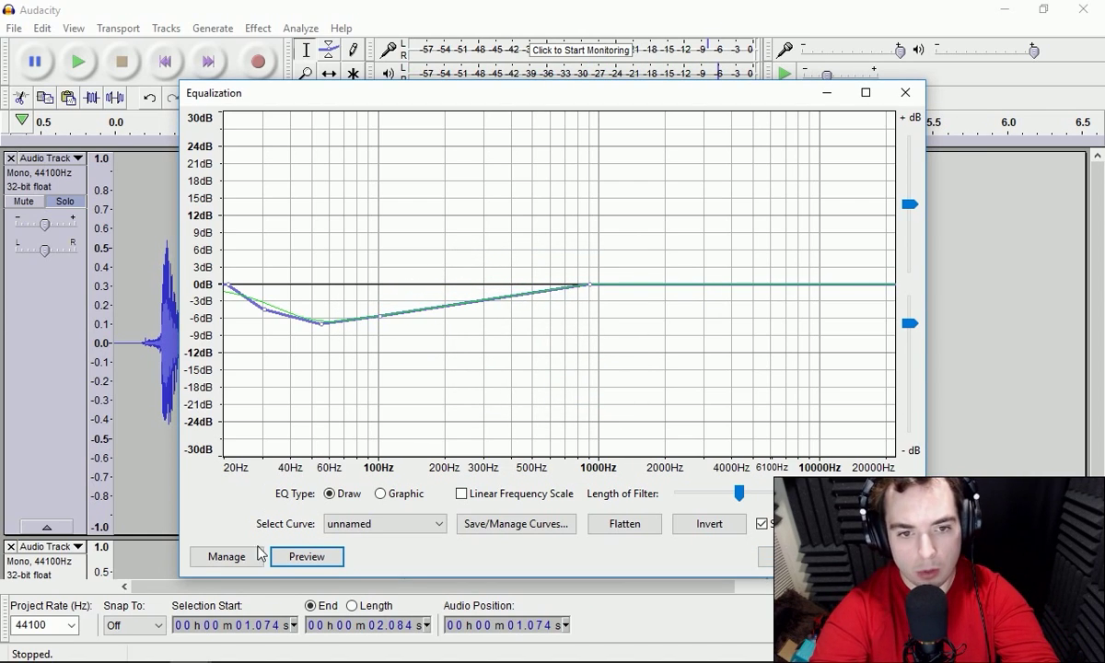
left_click(330, 562)
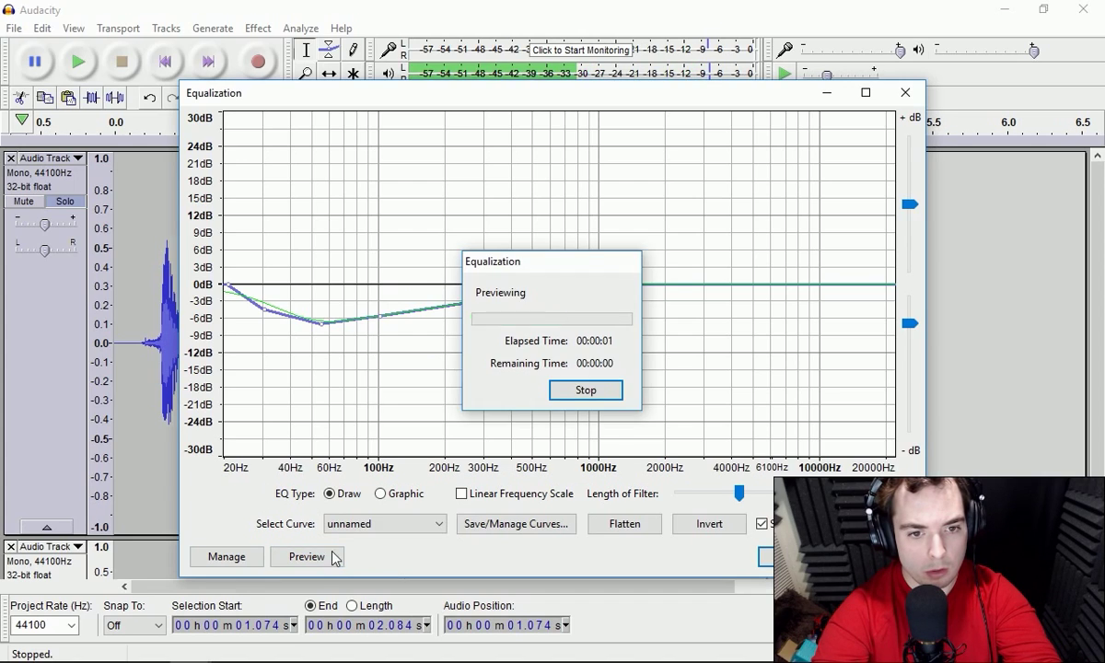
Remove the low-frequency dip by raising the points near 30 Hz, 55 Hz and 110 Hz to 0 dB, and preview the phrase.
left_click(387, 306)
left_click_drag(386, 307, 389, 291)
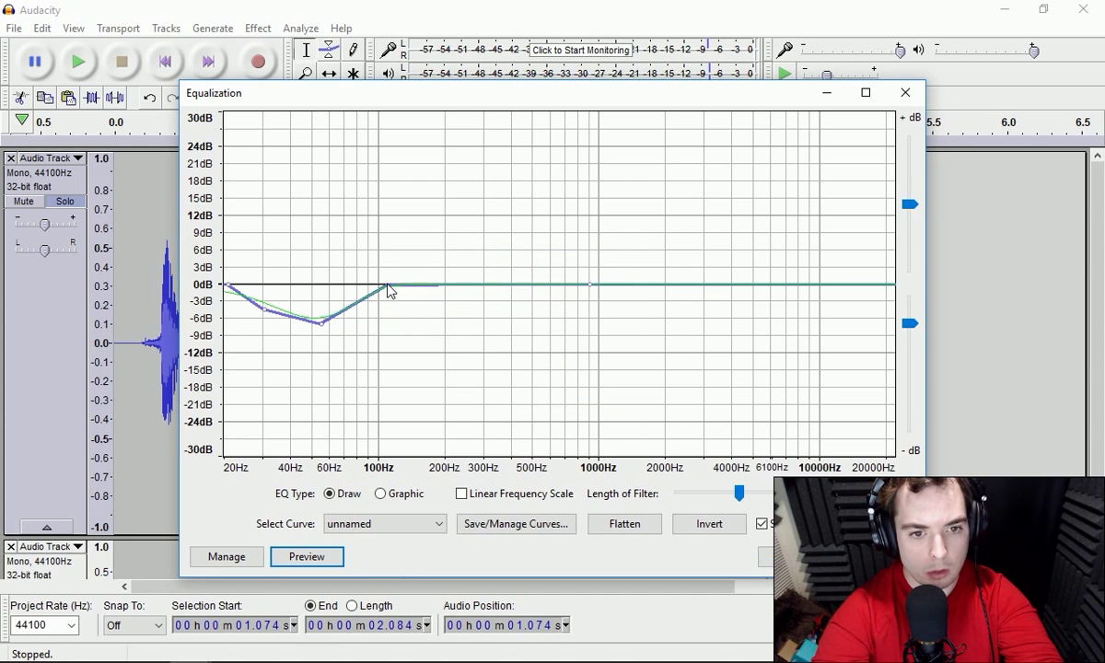
left_click_drag(323, 330, 324, 289)
left_click_drag(265, 325, 267, 291)
left_click(321, 557)
Draw a dip of about -10 dB near 460 Hz with points of about -7.5 dB near 190 Hz and 675 Hz, and preview it.
left_click_drag(496, 290, 524, 341)
left_click_drag(453, 326, 441, 327)
left_click_drag(564, 322, 560, 327)
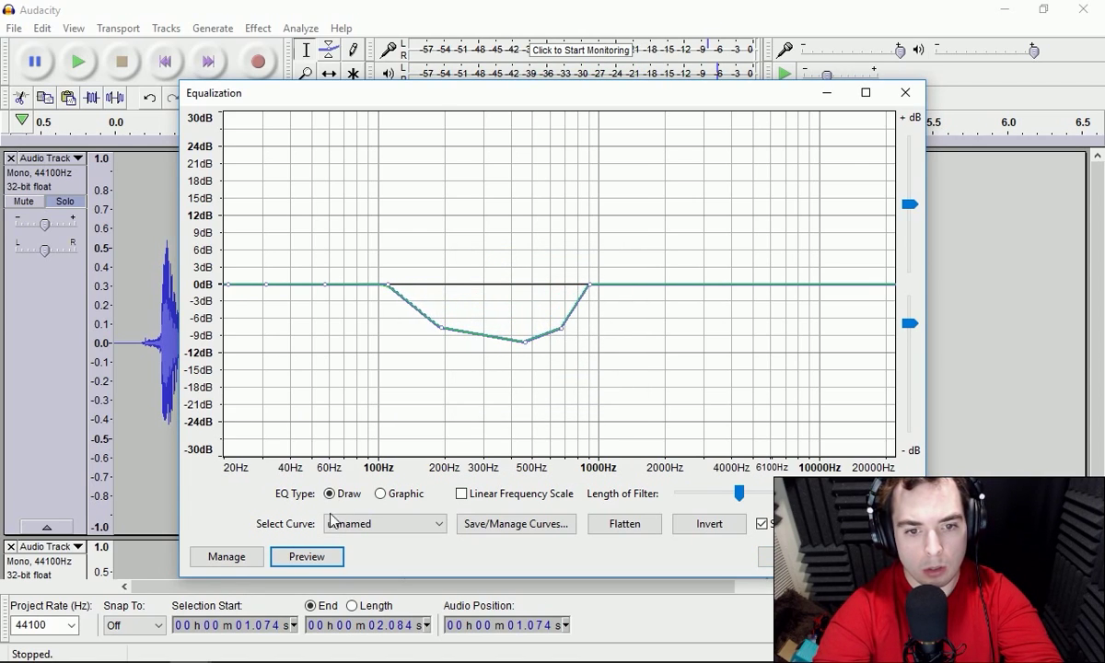
left_click(304, 558)
Make the dip shallower, about -3.5 dB near 265 Hz, and narrow it to span about 140 Hz to 560 Hz, previewing each change.
left_click_drag(562, 325, 422, 300)
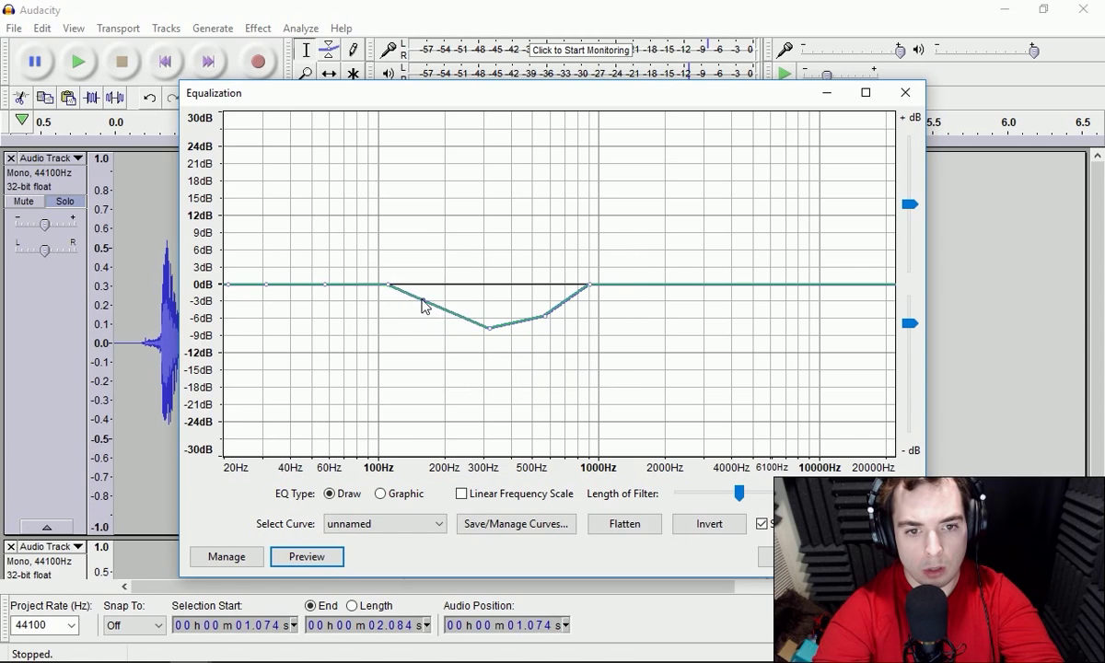
left_click_drag(489, 336, 522, 307)
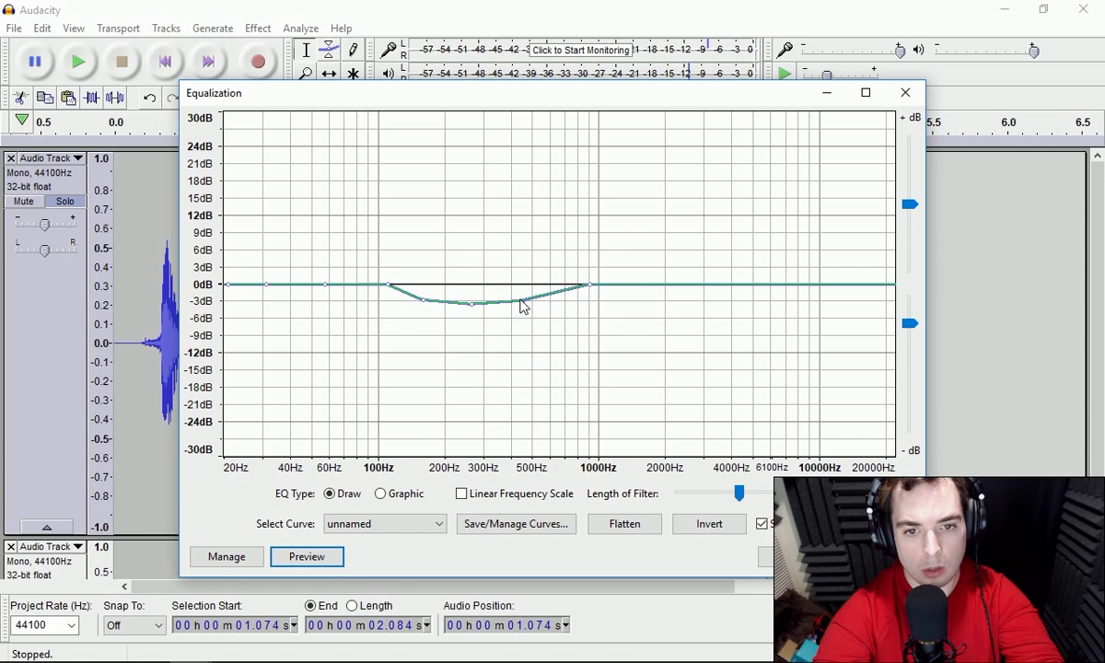
left_click(313, 559)
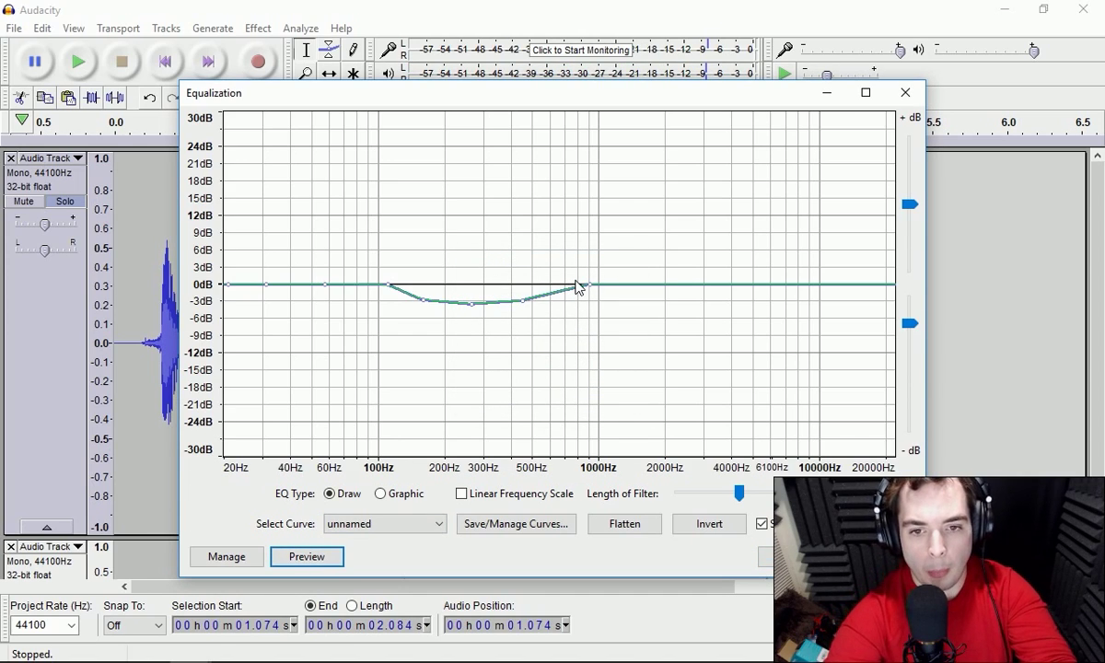
left_click_drag(588, 289, 507, 304)
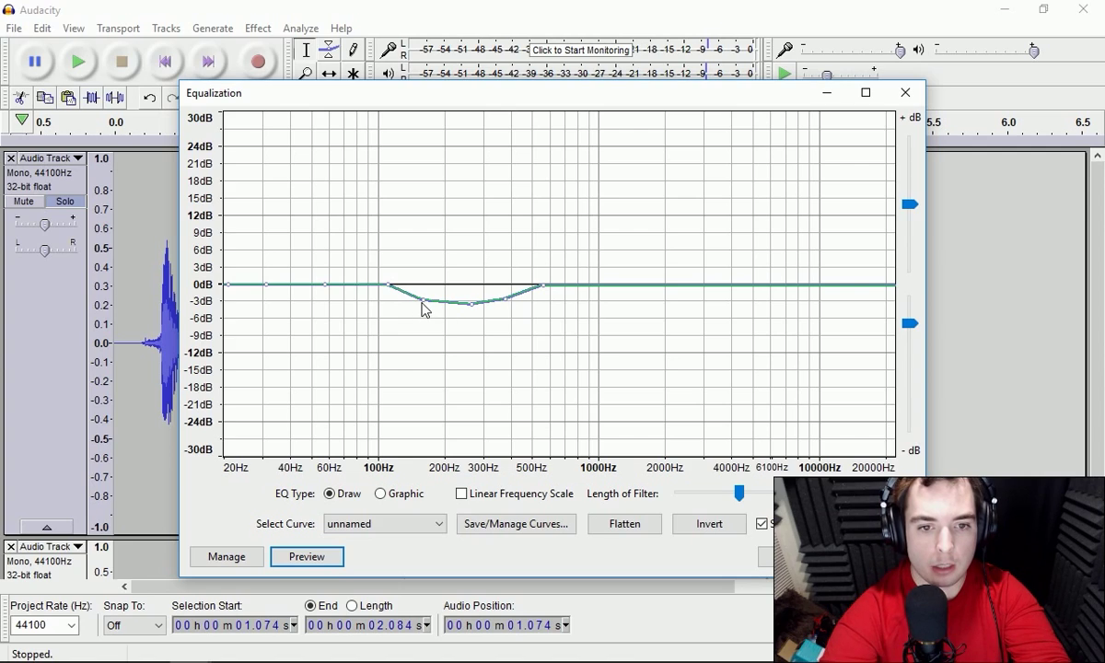
left_click_drag(395, 290, 408, 289)
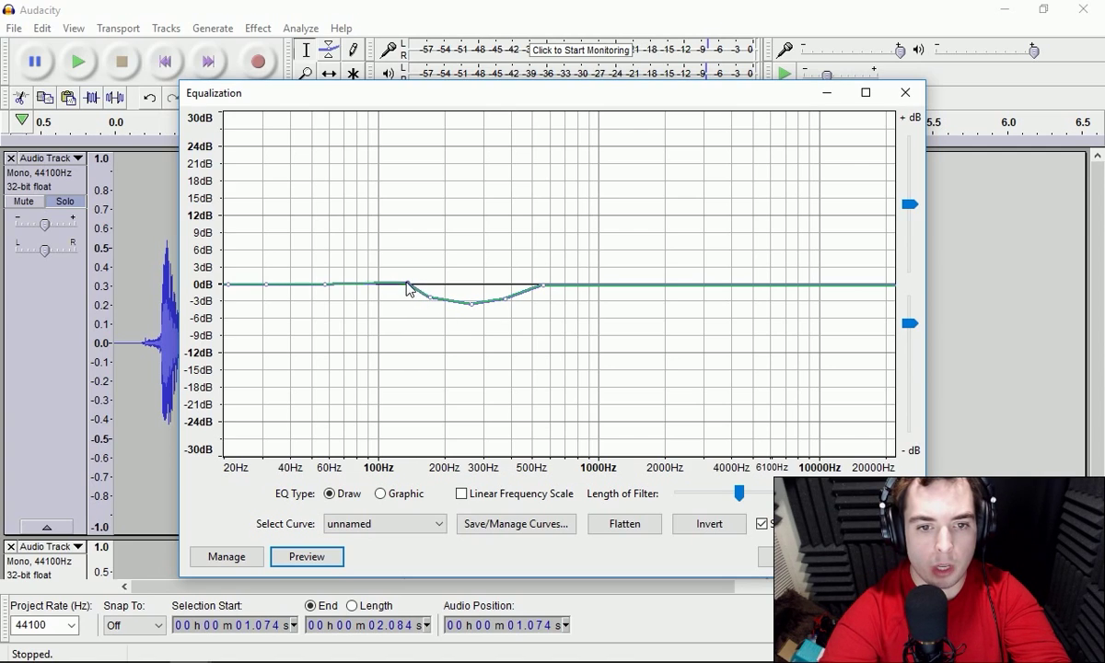
left_click(307, 556)
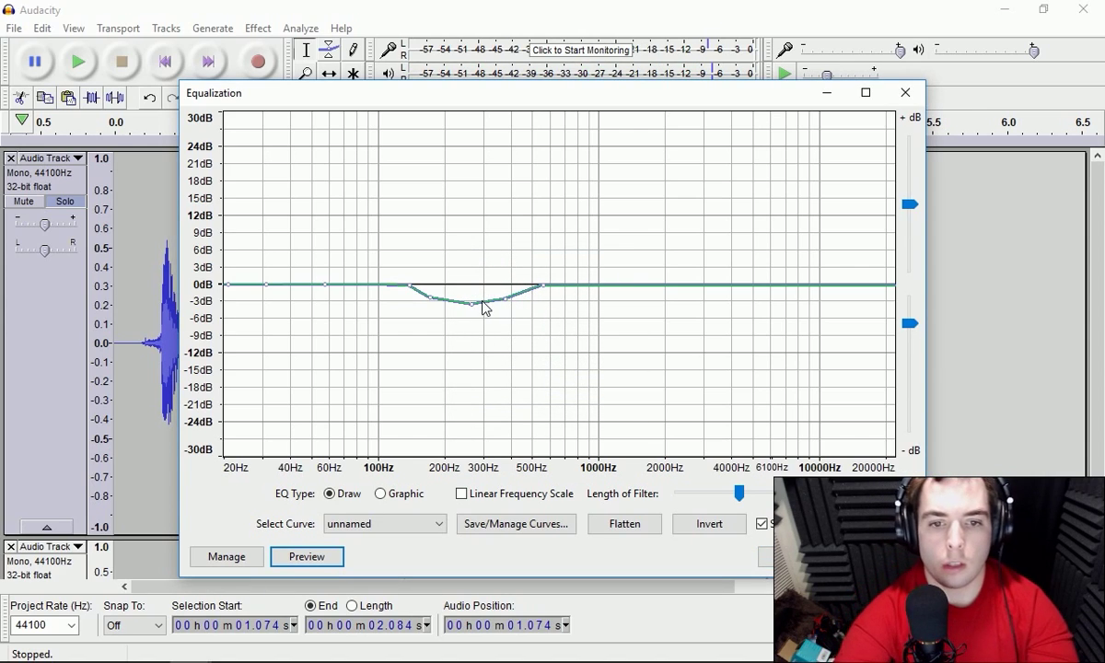
Try a lower point near 170 Hz, reset it to about -3 dB, then lower the upper point to about -6 dB near 425 Hz, previewing both.
left_click_drag(430, 298, 429, 313)
left_click(332, 561)
left_click_drag(433, 313, 438, 302)
left_click_drag(514, 304, 516, 320)
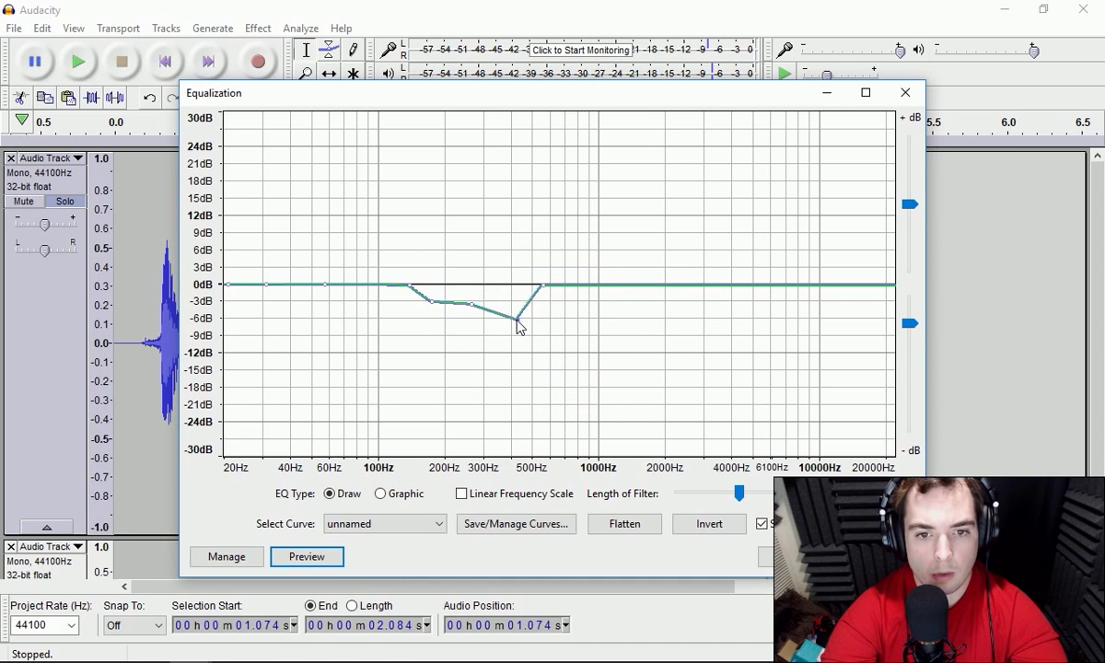
left_click(302, 557)
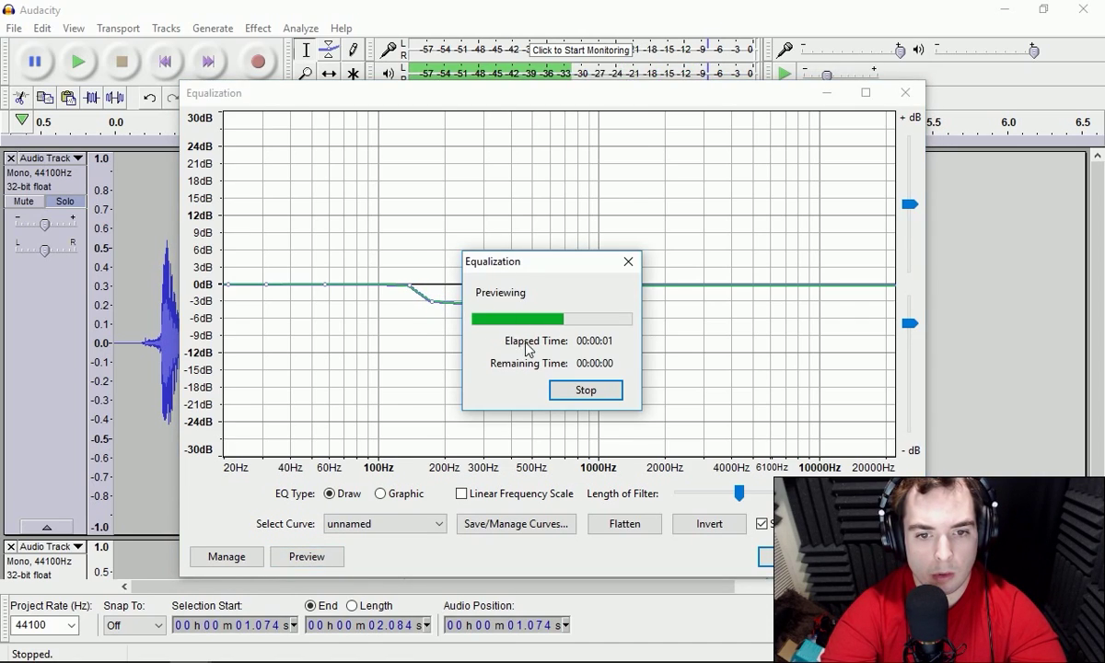
Try the dip's lowest point at about -6 dB near 360 Hz and about -7.5 dB near 320 Hz, previewing each position.
left_click_drag(516, 321, 504, 322)
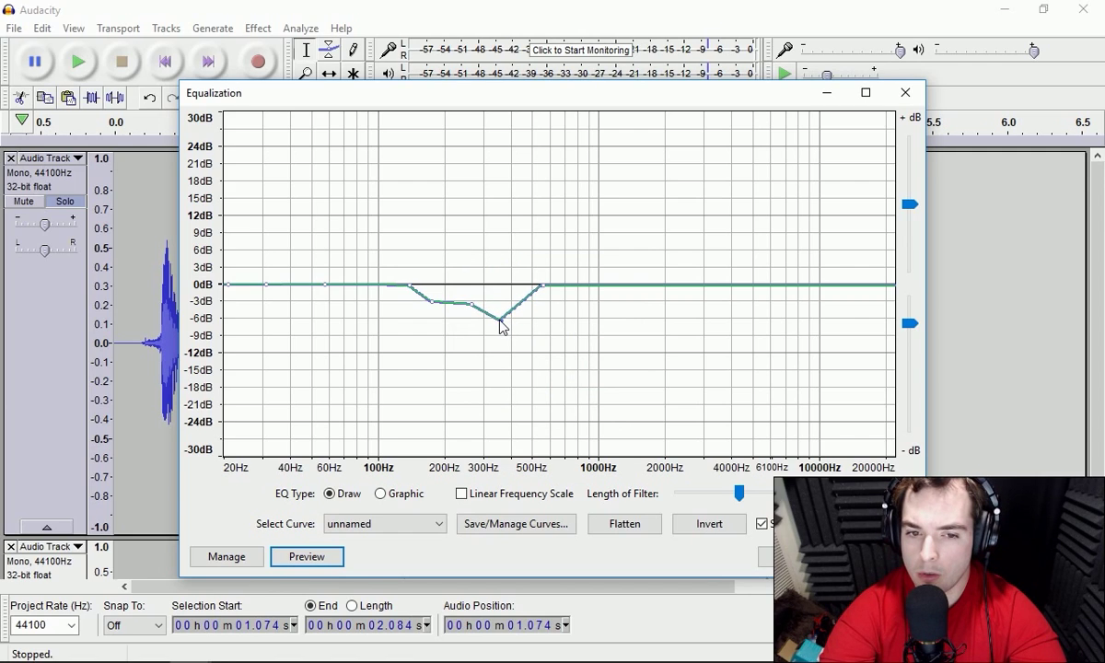
left_click(309, 556)
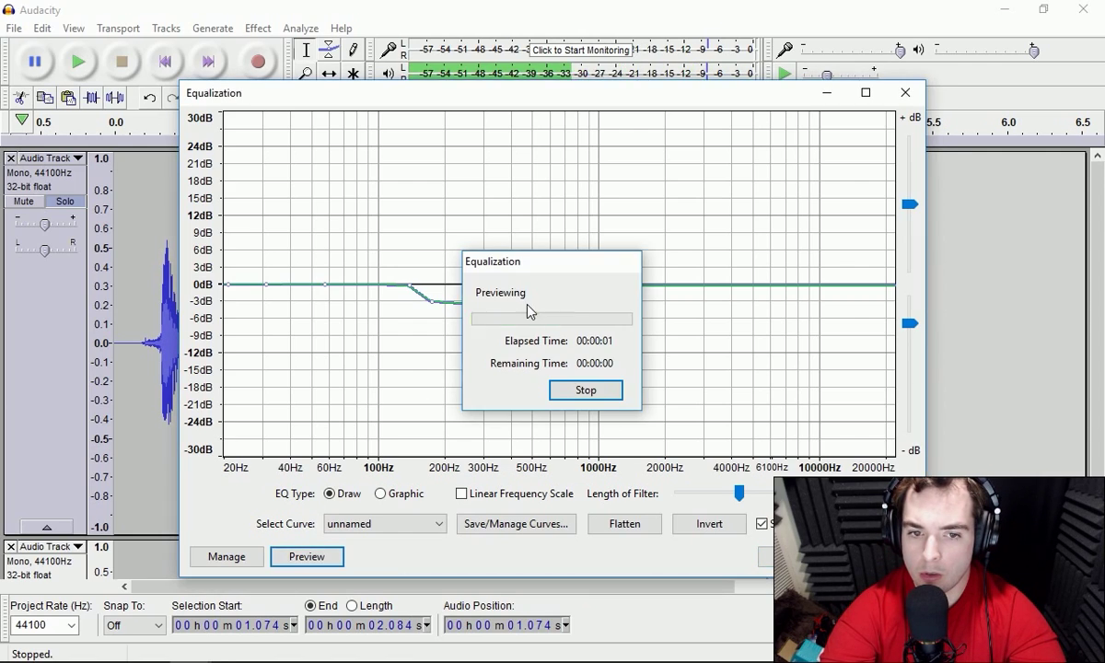
left_click_drag(495, 330, 490, 334)
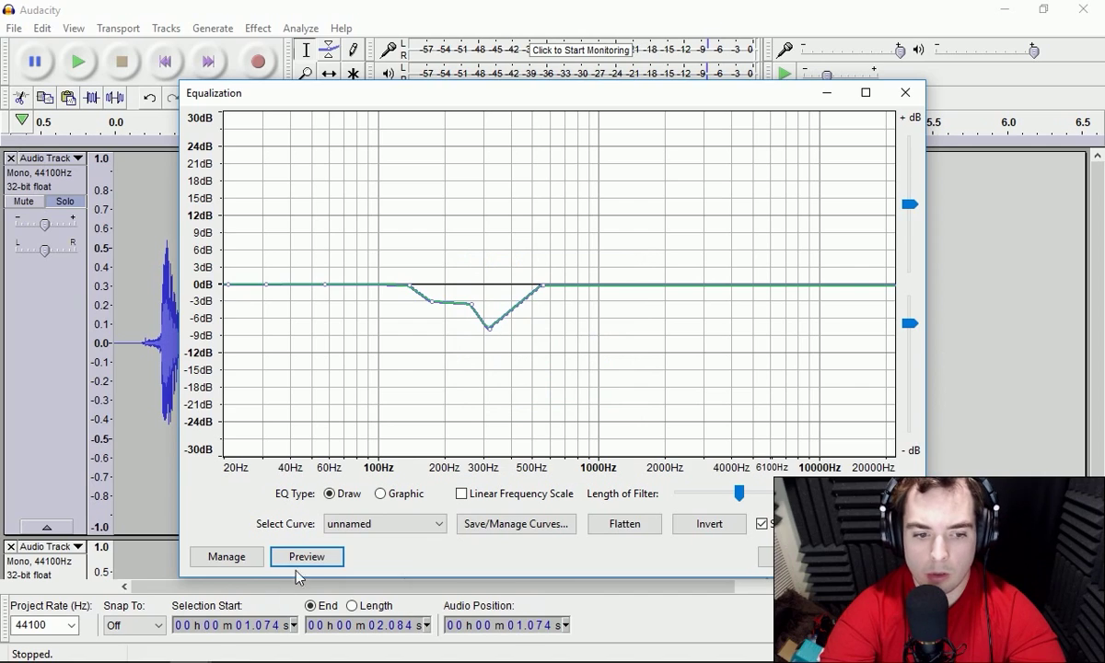
left_click(306, 556)
Move the lowest point to about -8 dB near 475 Hz, flatten the curve below about 360 Hz to 0 dB, and preview the phrase.
left_click_drag(493, 333, 528, 331)
left_click(310, 558)
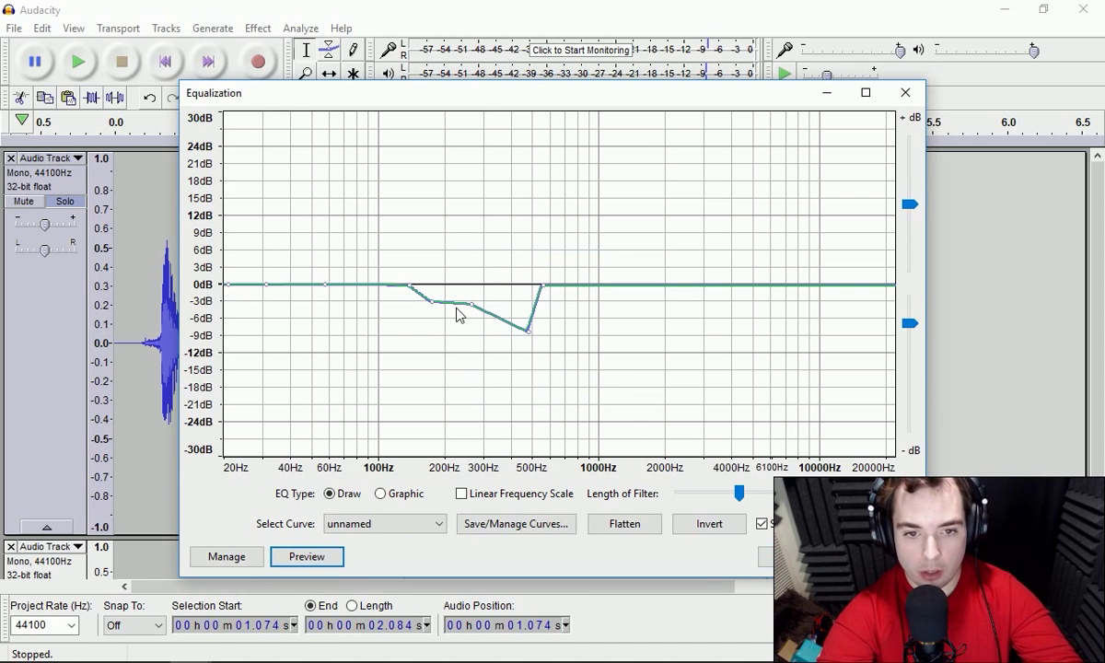
left_click_drag(470, 306, 492, 290)
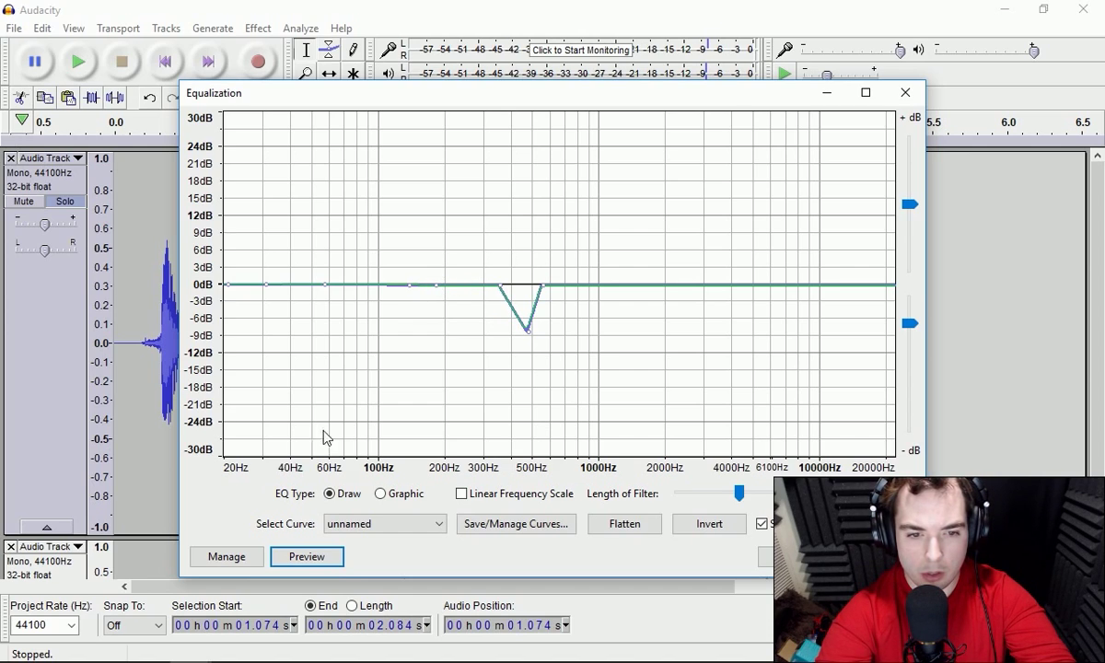
left_click(307, 558)
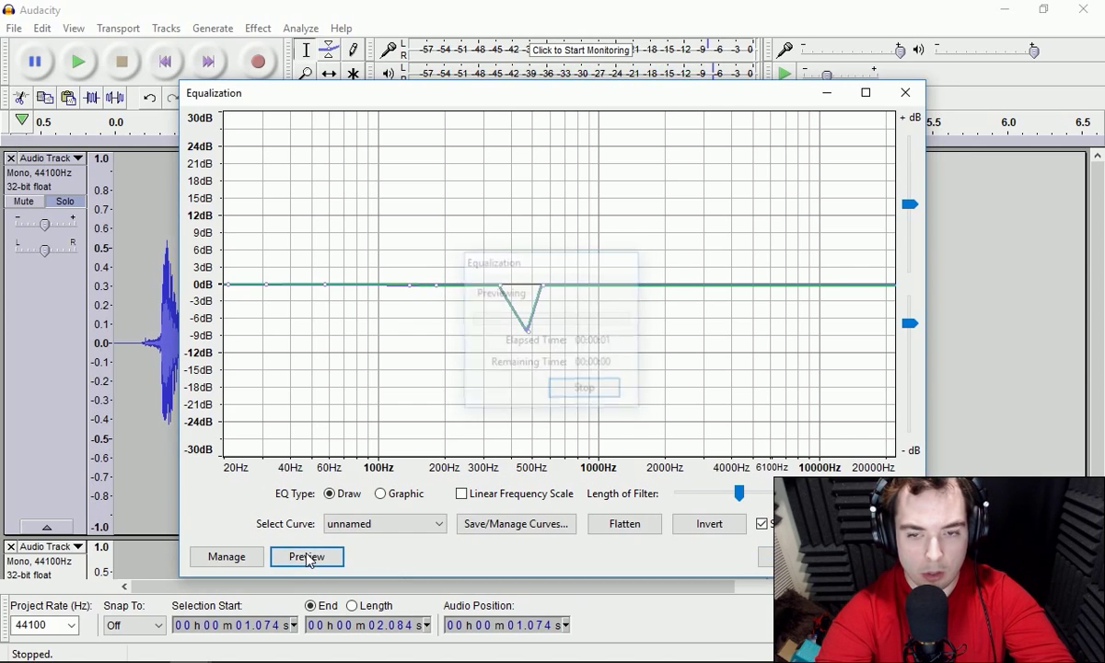
left_click(307, 557)
Round the notch with extra points on both slopes, return it to 0 dB near 610 Hz, and preview the phrase.
left_click_drag(542, 287, 549, 292)
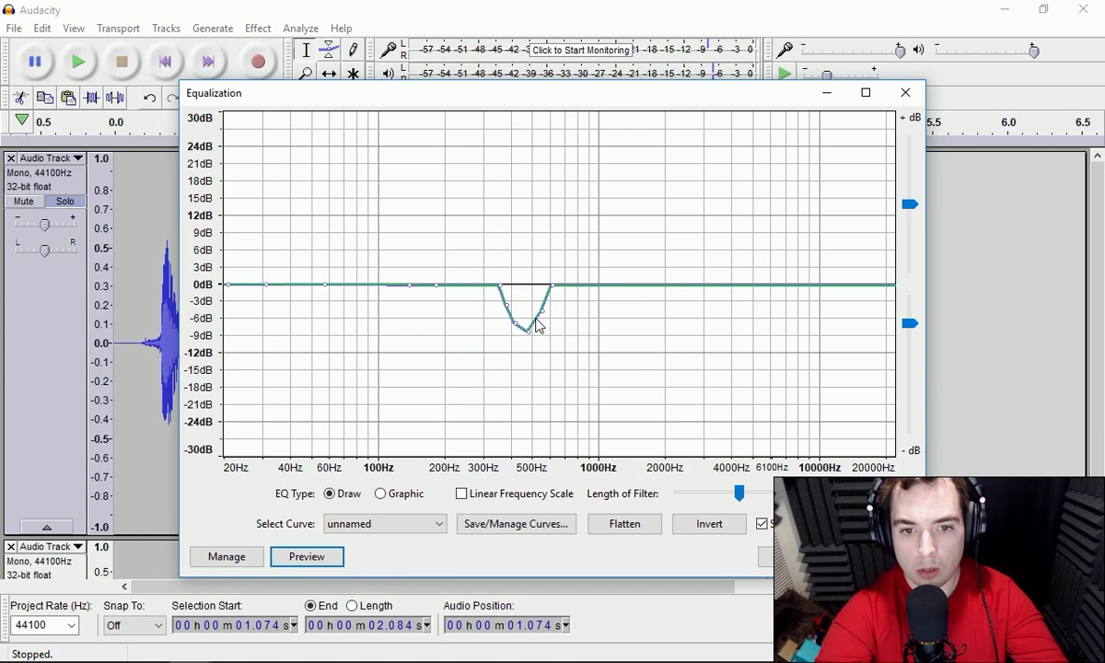
left_click(295, 558)
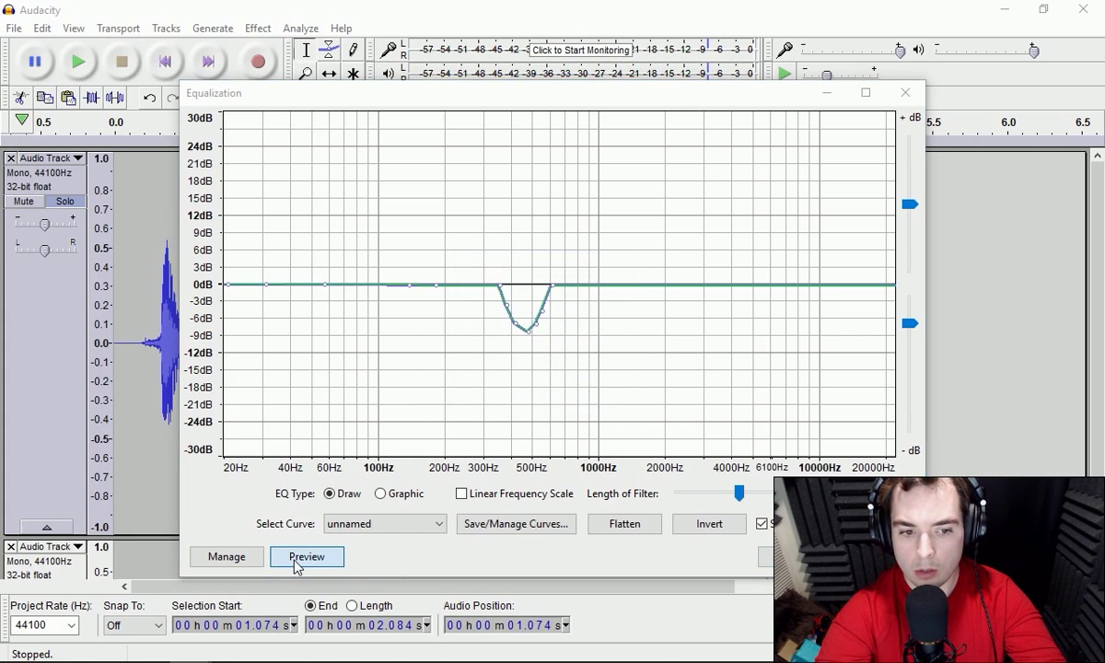
left_click(295, 560)
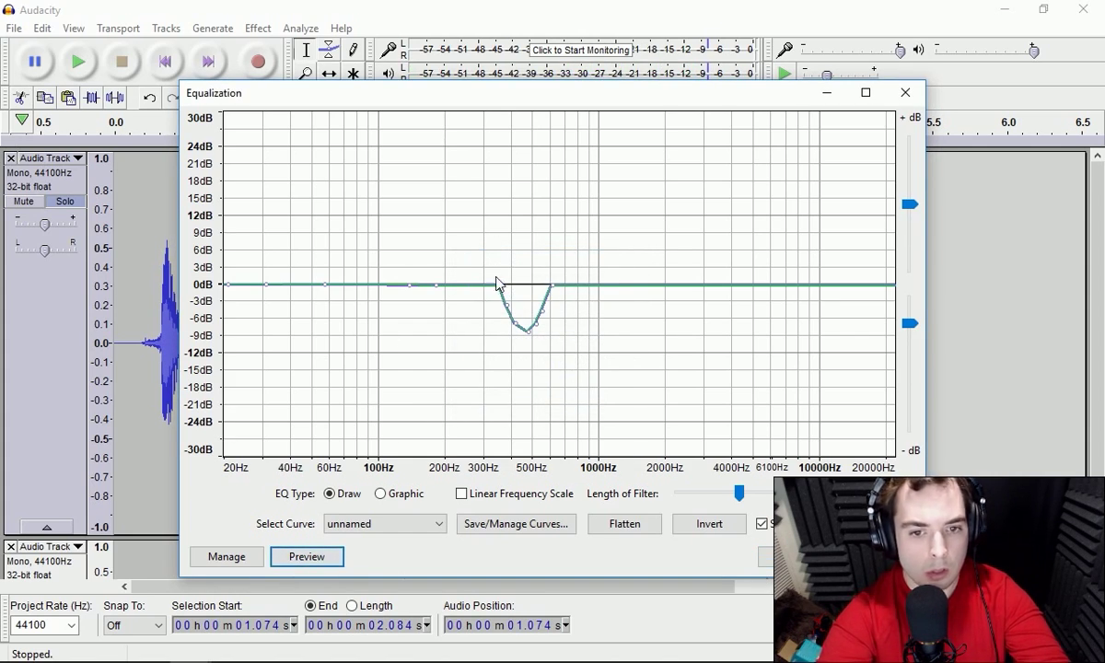
Boost the curve by about 1 dB between roughly 60 Hz and 180 Hz and slightly near 1000 Hz.
left_click_drag(436, 287, 410, 285)
left_click_drag(330, 293, 329, 285)
left_click_drag(621, 294, 603, 286)
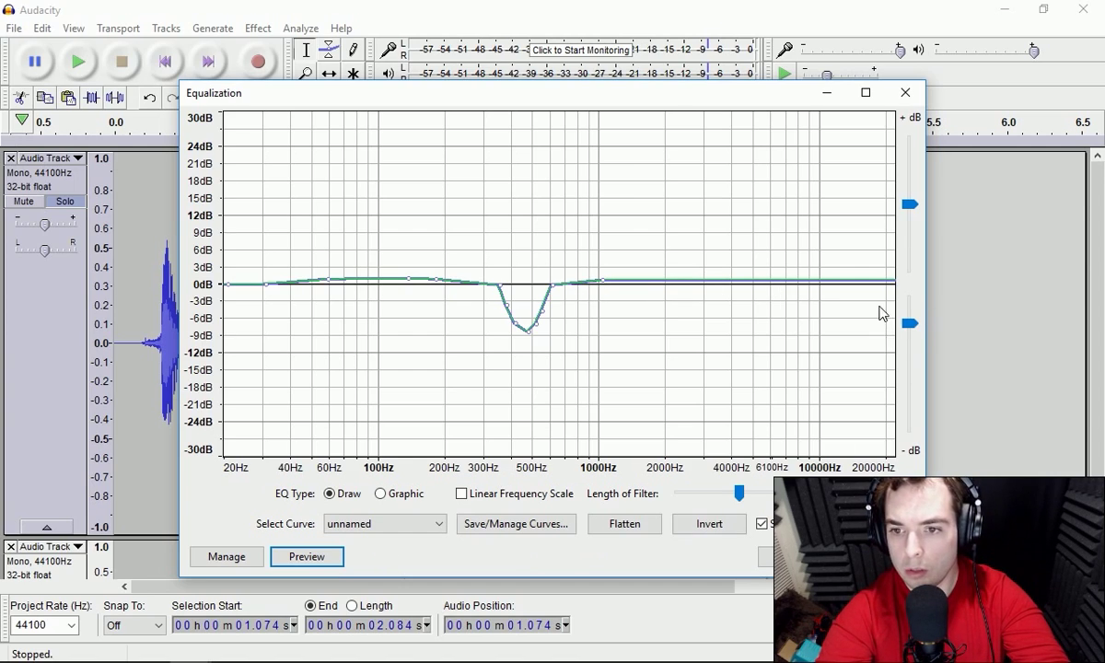
Roll off the highs to about -2 dB above roughly 15 kHz and the lows to about -3 dB near 20 Hz, and preview it.
left_click_drag(889, 289, 893, 301)
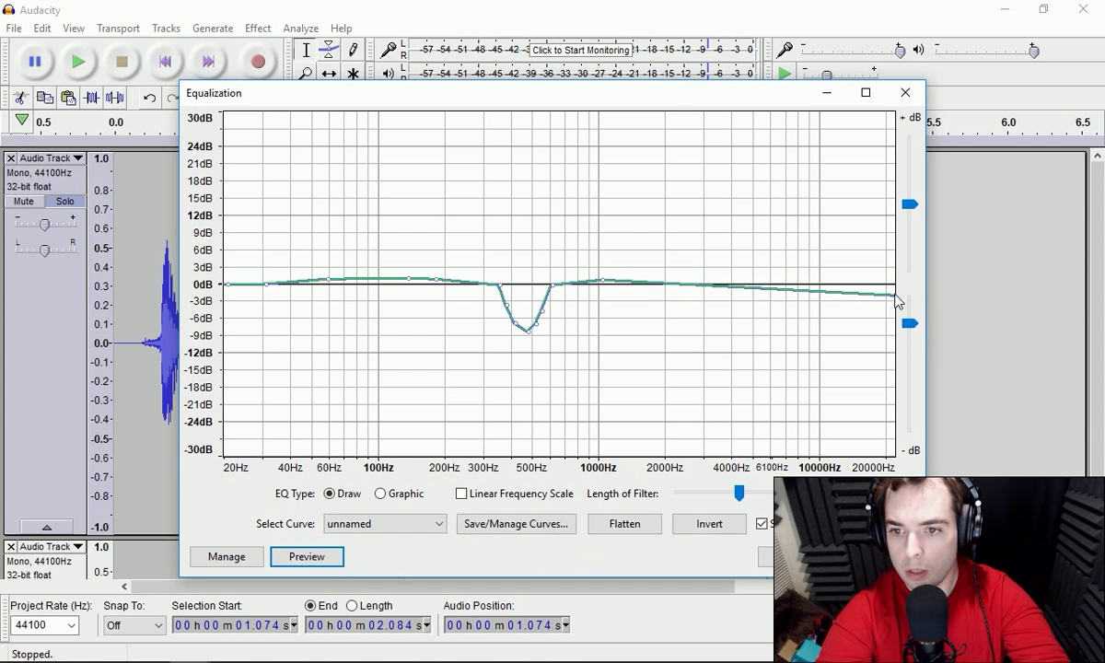
left_click_drag(758, 291, 860, 291)
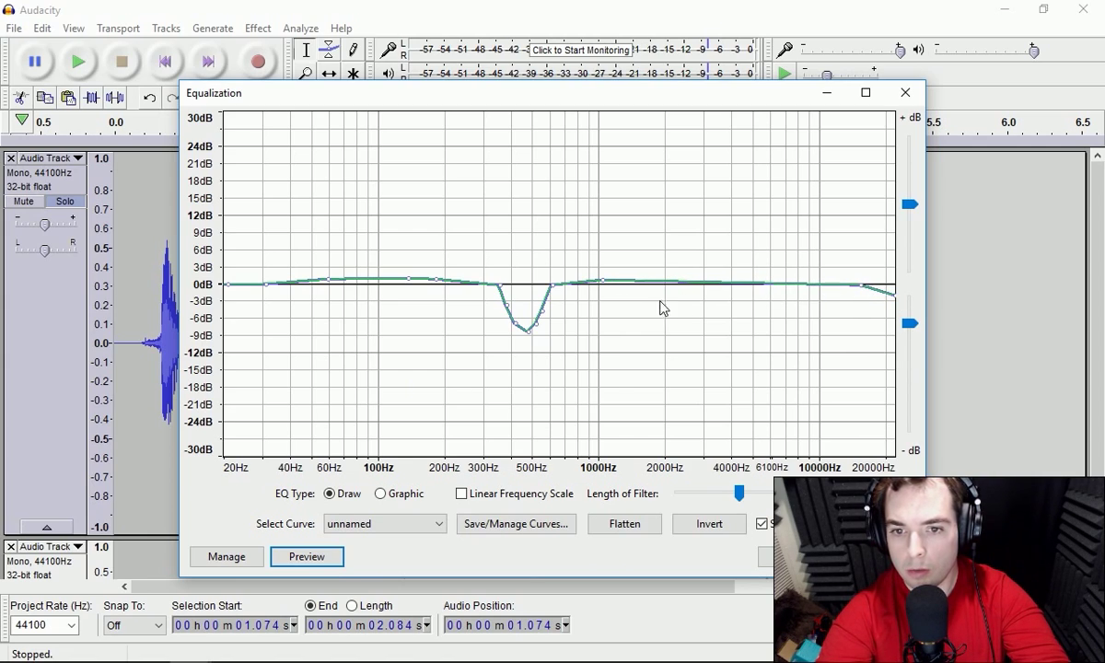
left_click_drag(219, 306, 227, 310)
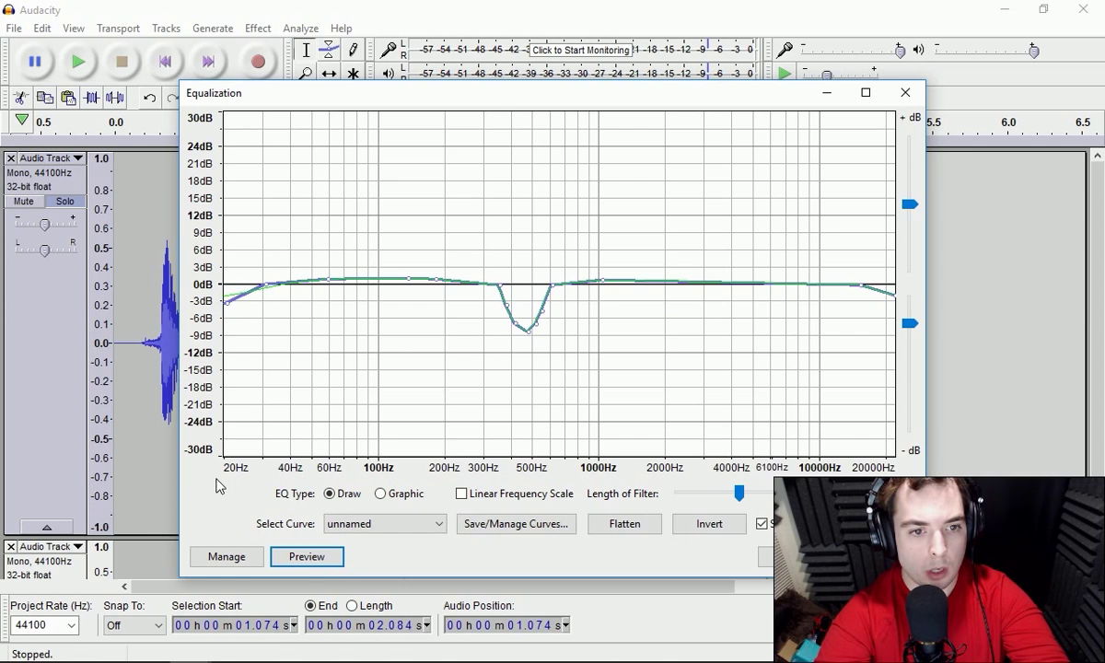
left_click(295, 564)
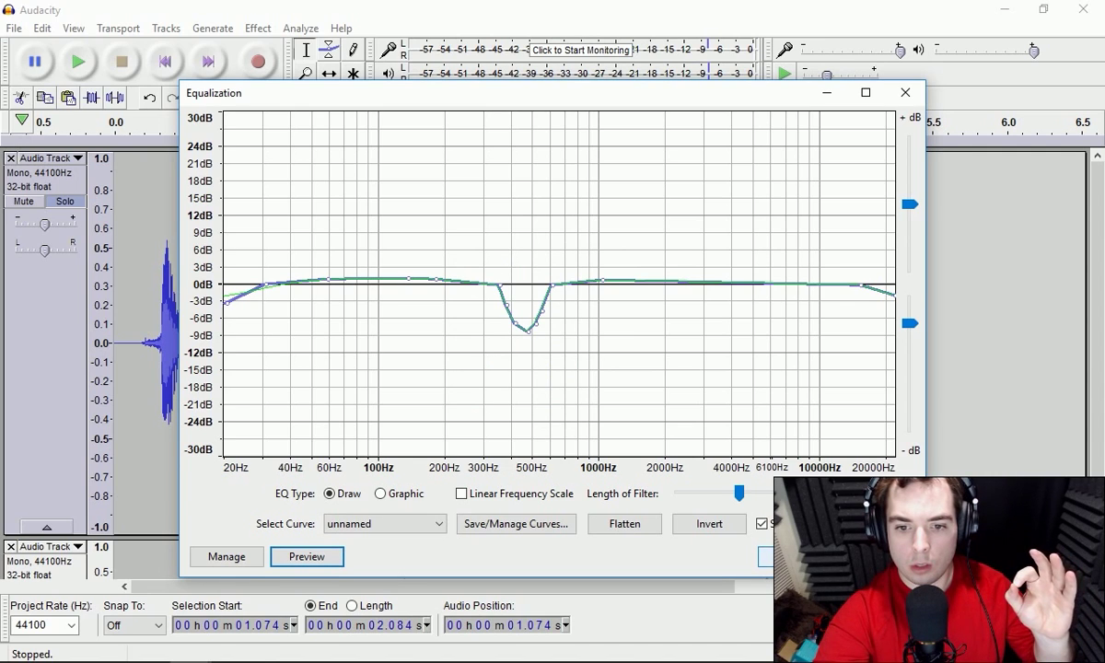
Apply the equalization to the phrase, play the whole clip from the start, and return to its beginning.
left_click(794, 556)
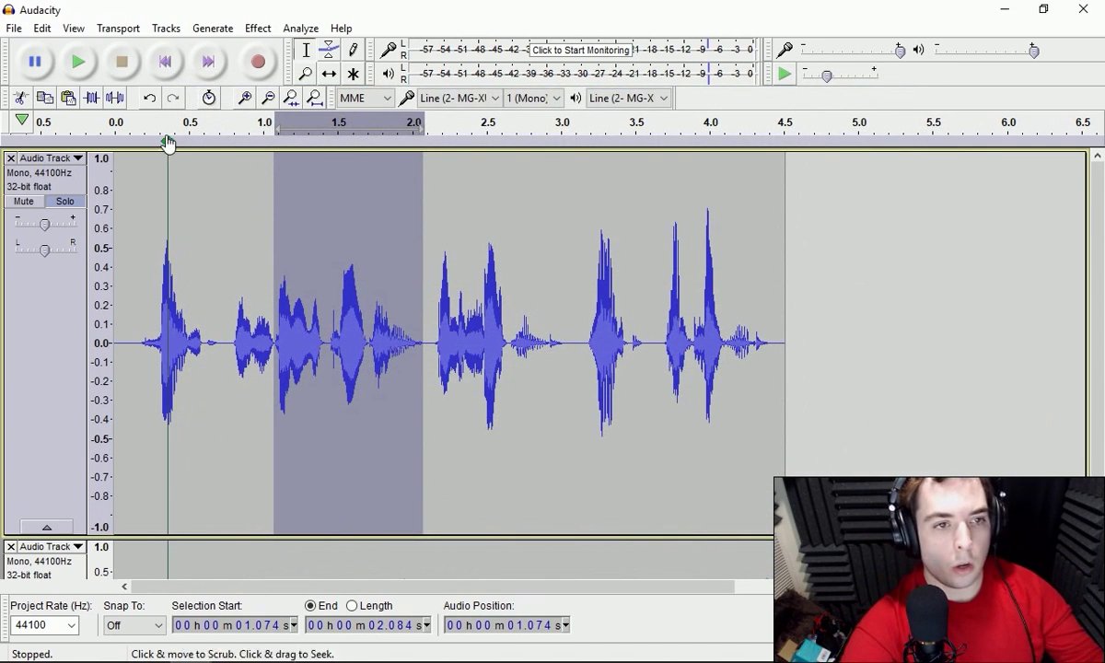
left_click(165, 61)
left_click(90, 70)
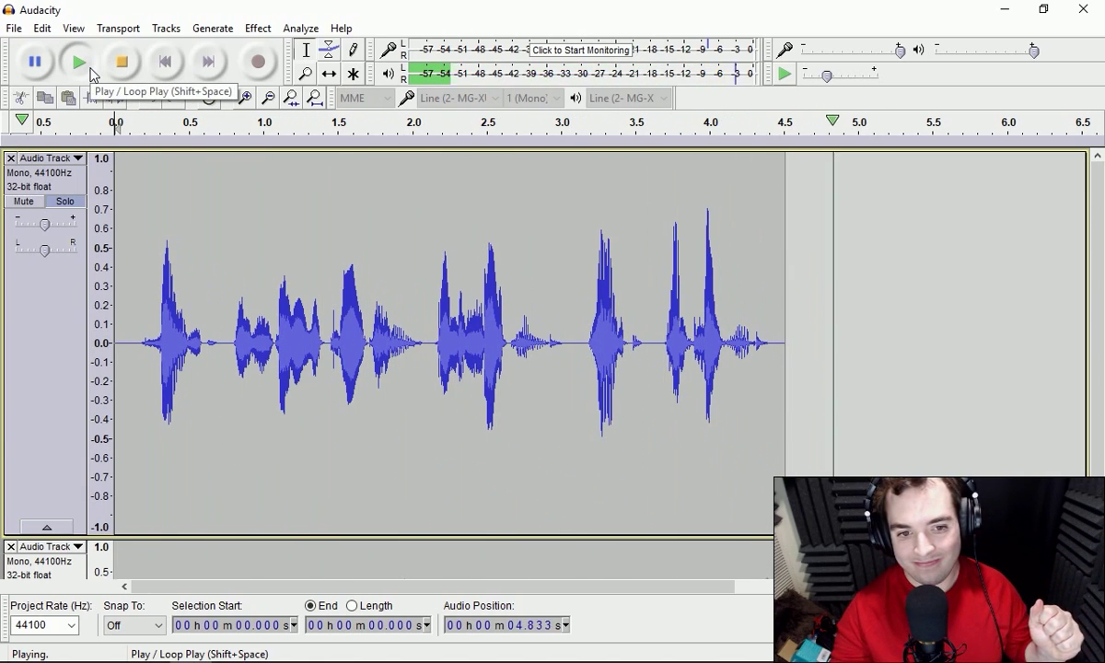
left_click(123, 63)
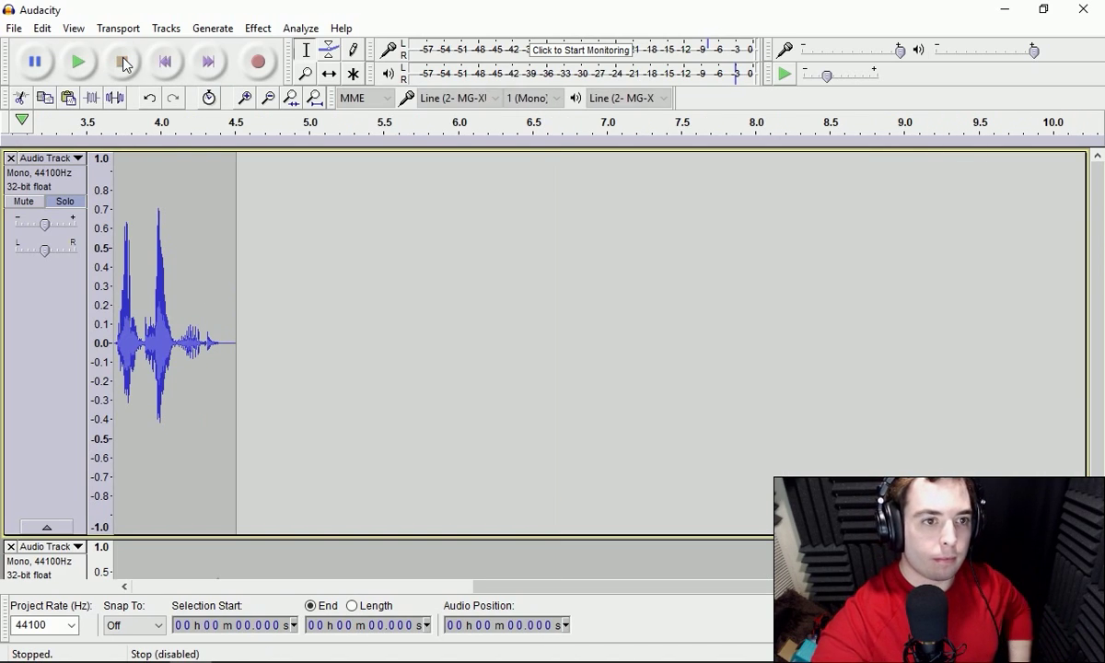
left_click(154, 70)
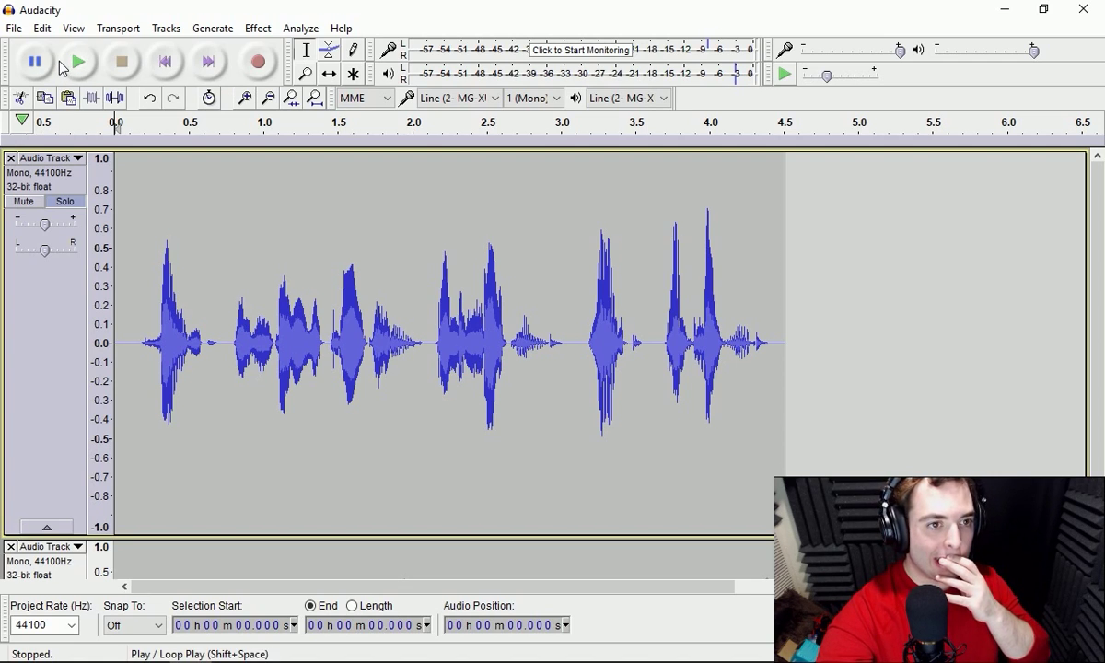
Save the current equalization curve under the name De Tubber 1.
left_click(257, 29)
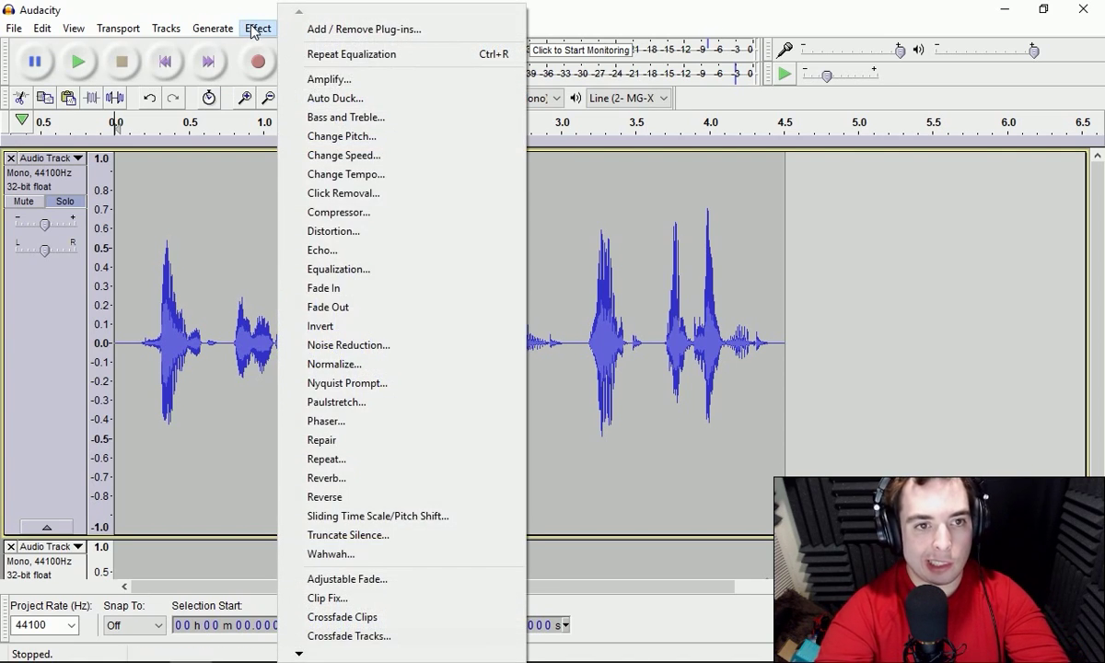
left_click(341, 267)
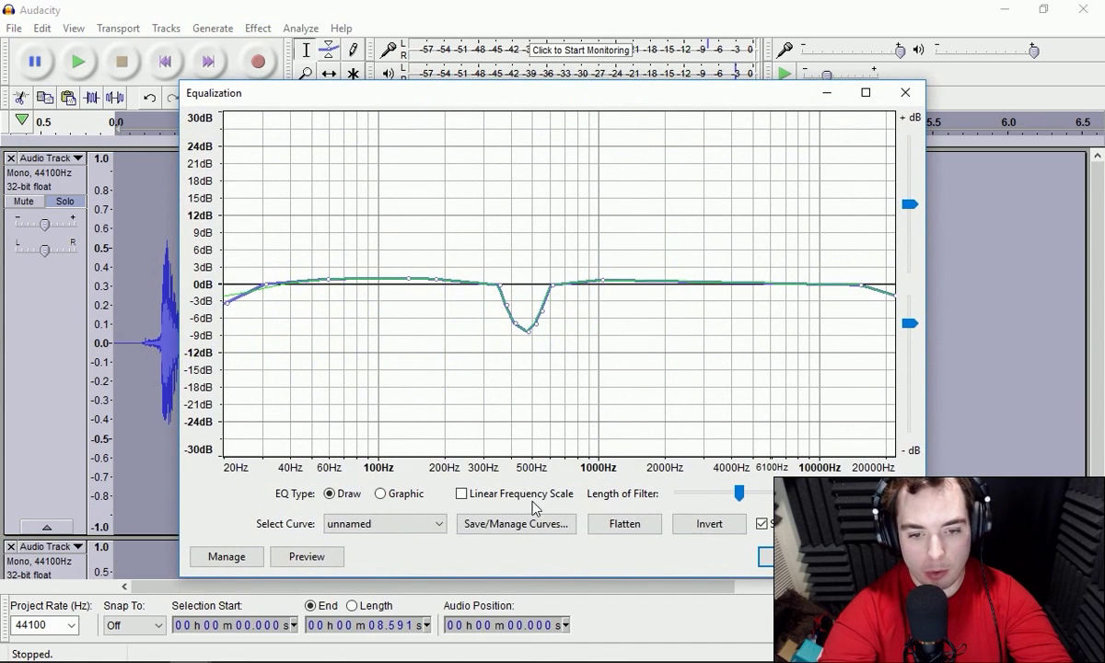
left_click(496, 526)
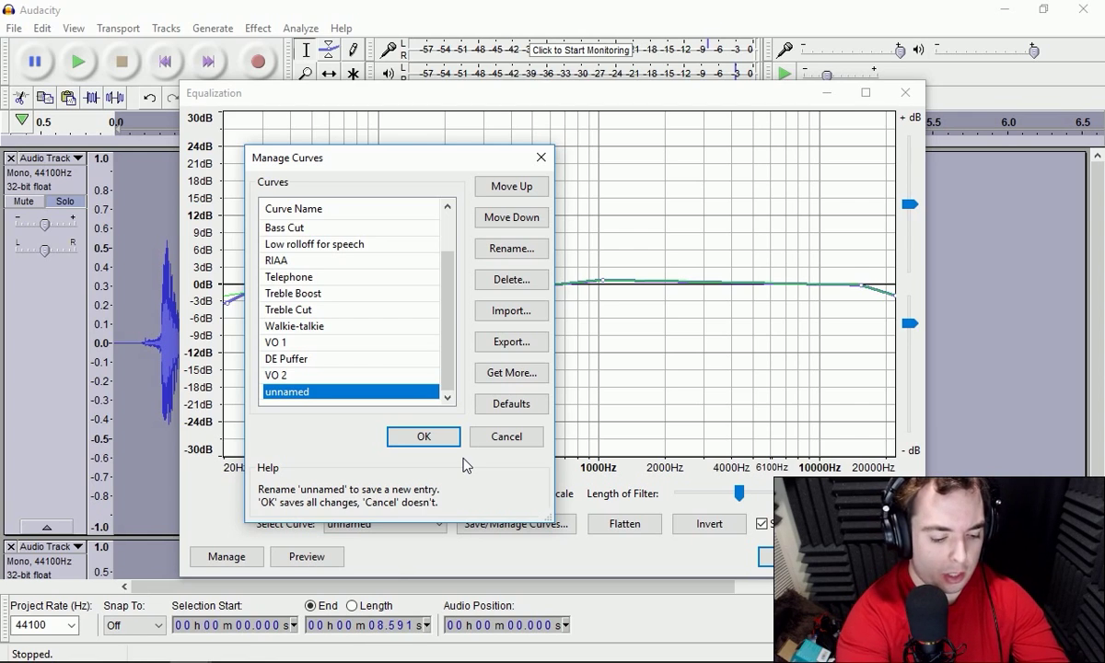
left_click(533, 255)
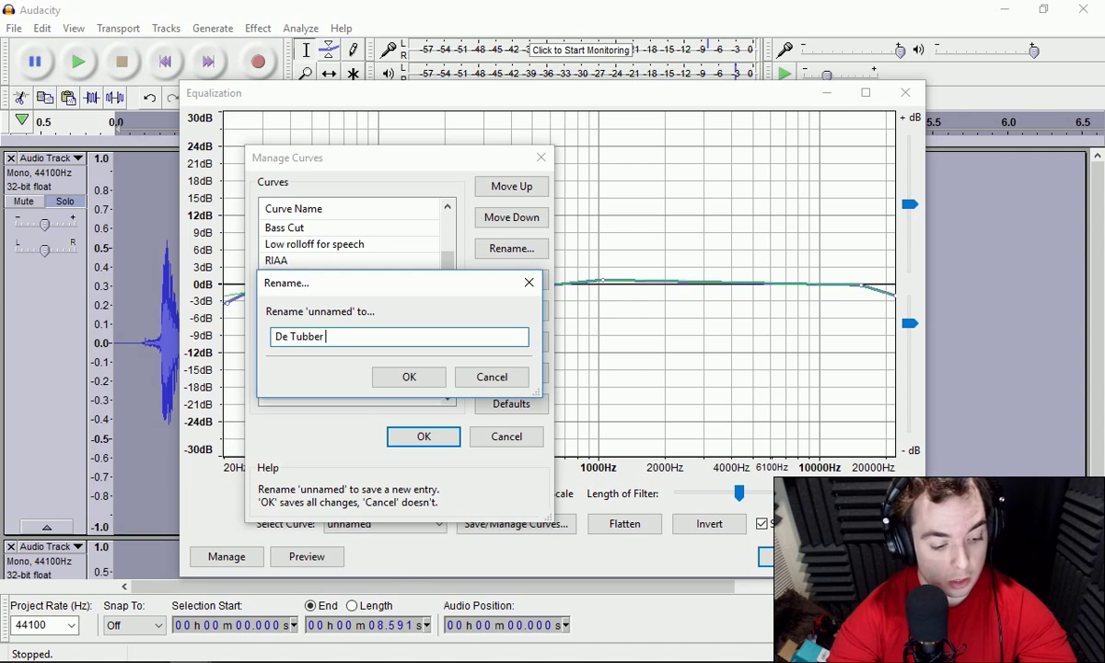
left_click(409, 378)
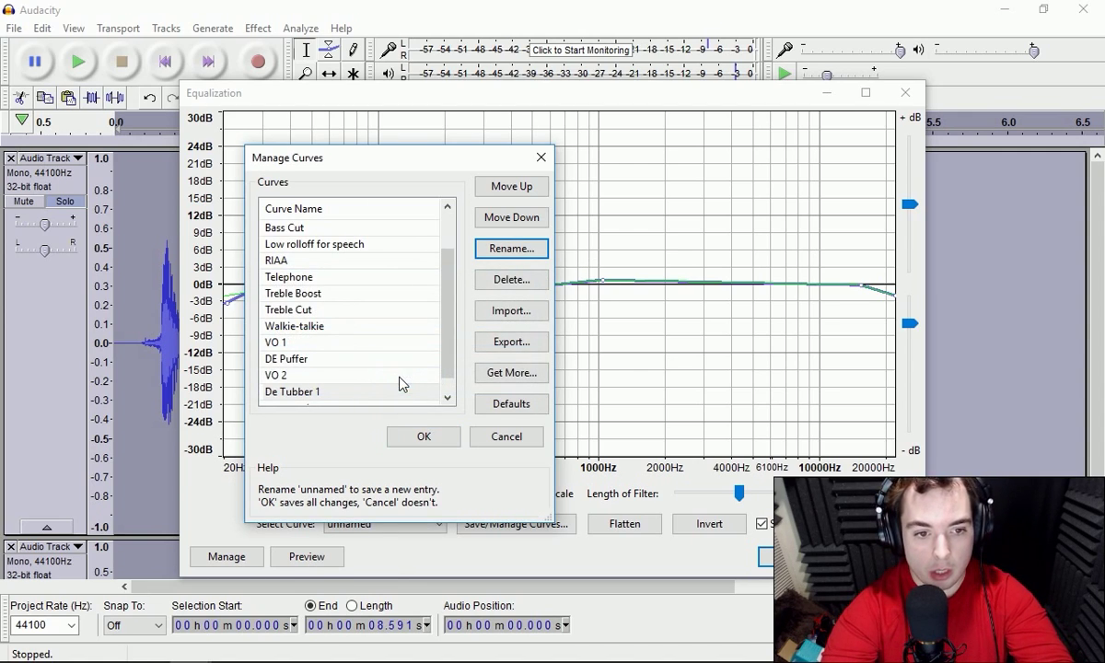
left_click(440, 442)
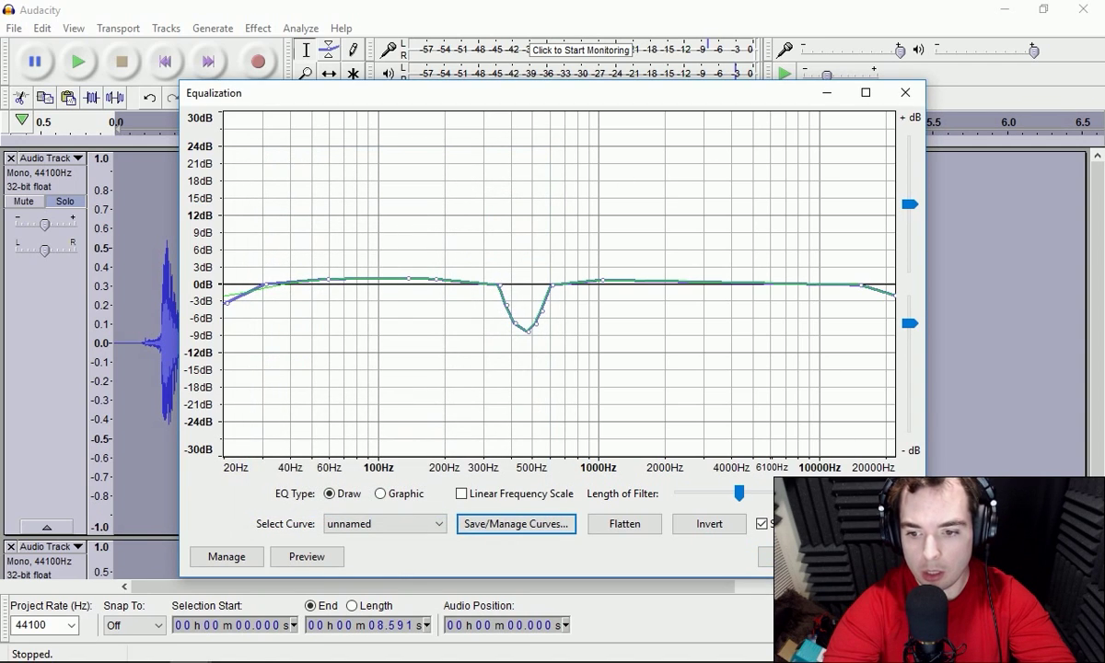
key("Return")
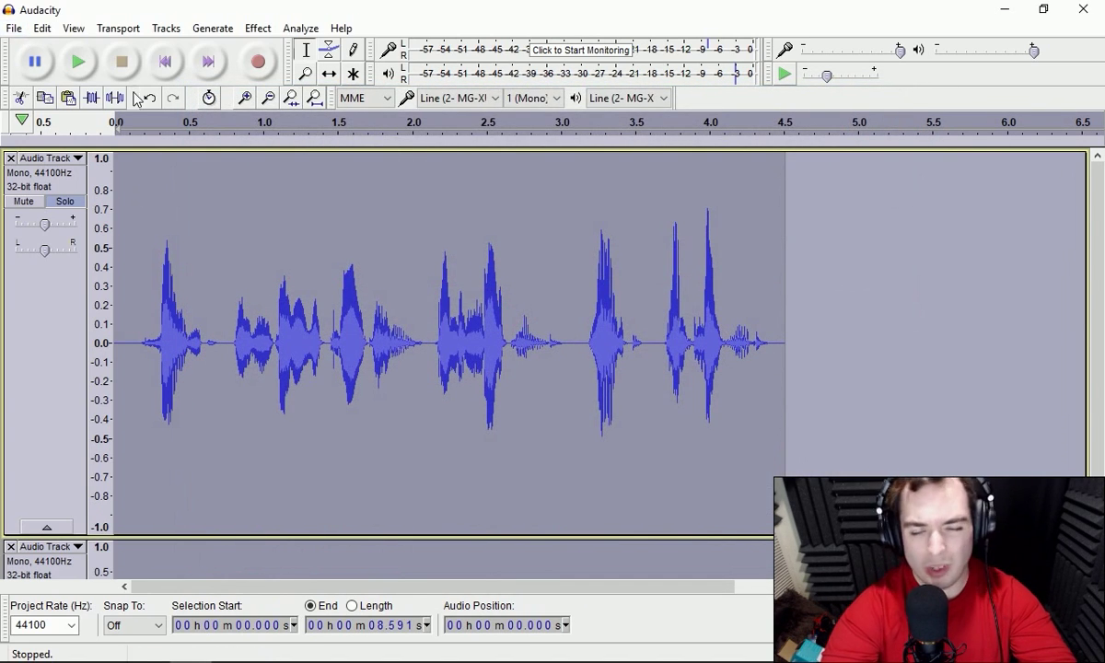
Undo the edits back to the clip's state before its pauses were trimmed, and play the first phrase.
left_click(14, 29)
left_click(101, 8)
left_click_drag(272, 190, 420, 190)
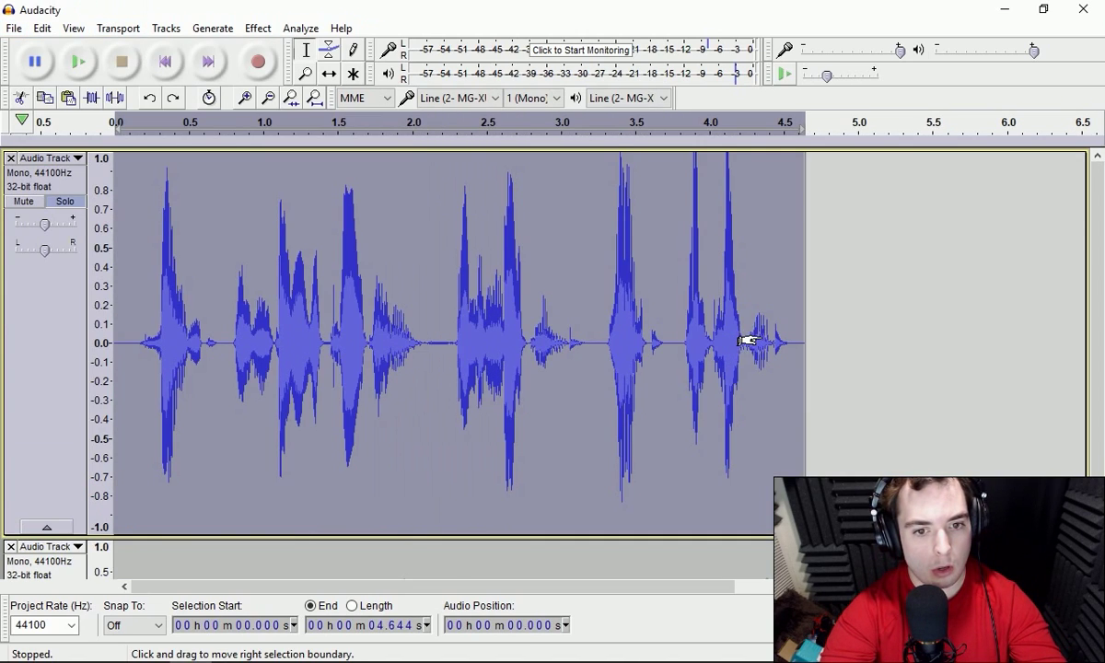
left_click(83, 62)
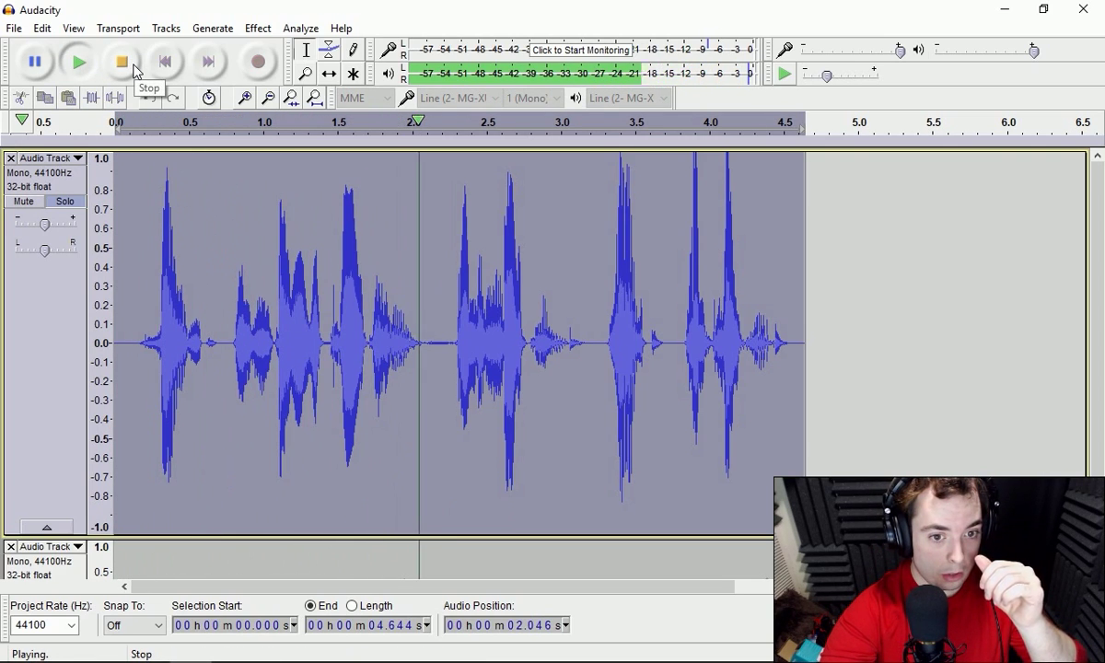
left_click(129, 64)
left_click(82, 30)
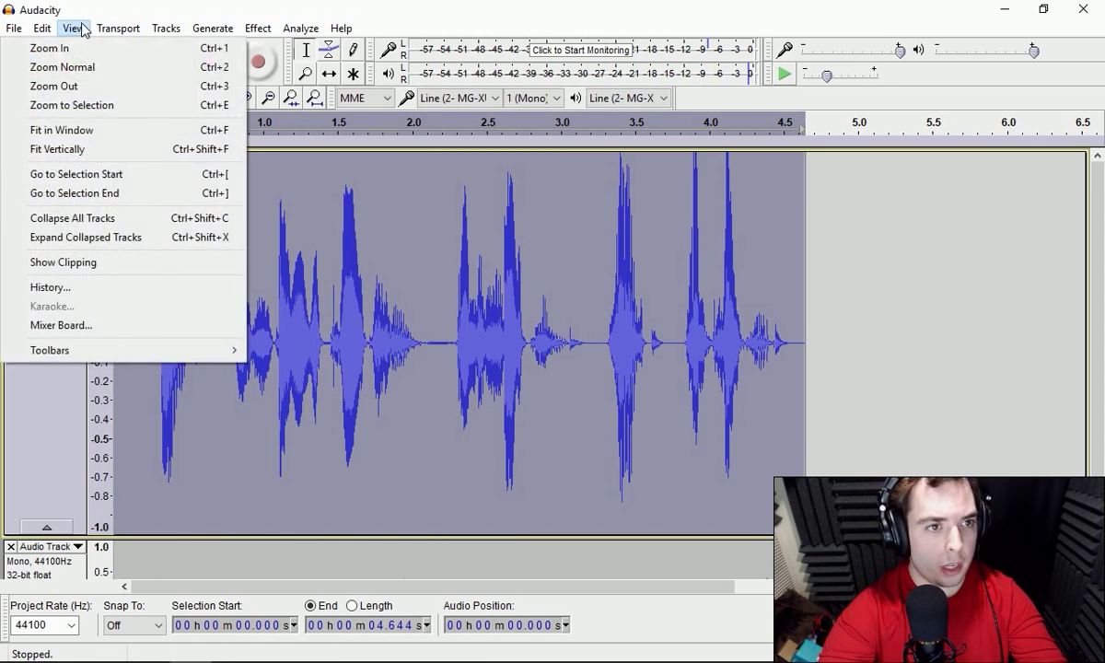
left_click(48, 32)
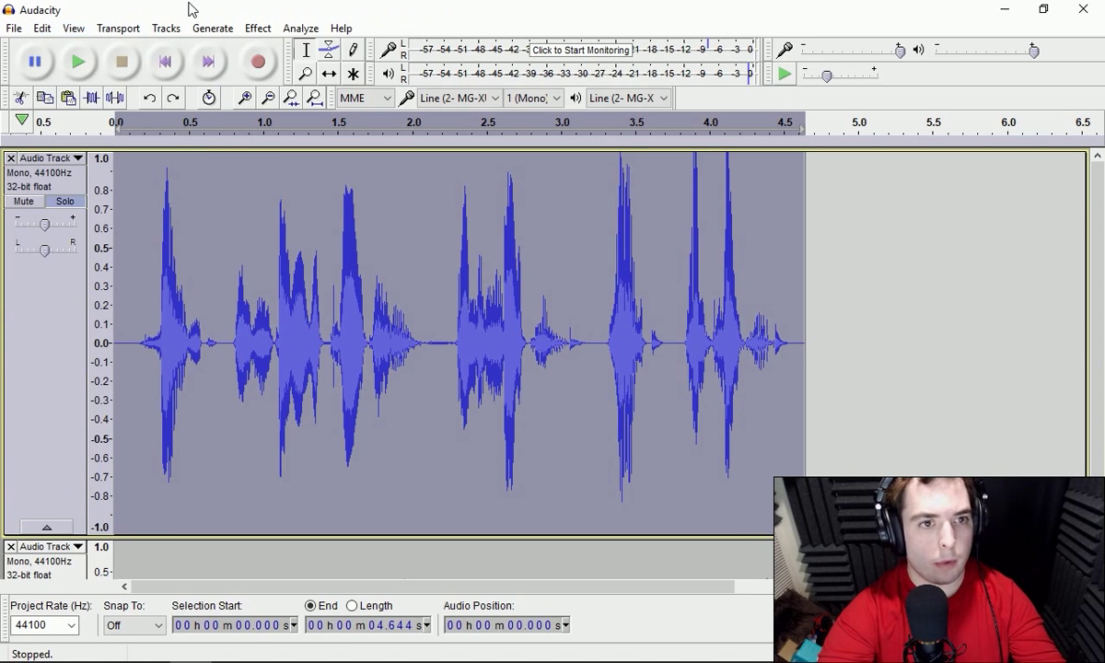
left_click(230, 313)
left_click(257, 28)
left_click(257, 28)
key("ctrl+a")
left_click(258, 29)
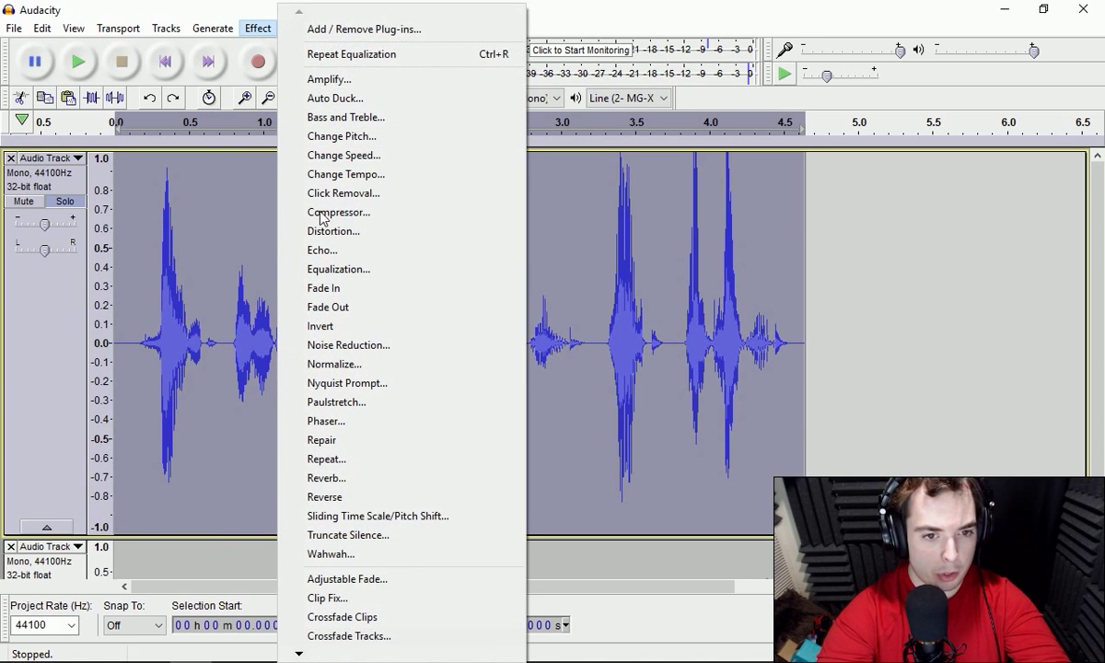
left_click(341, 269)
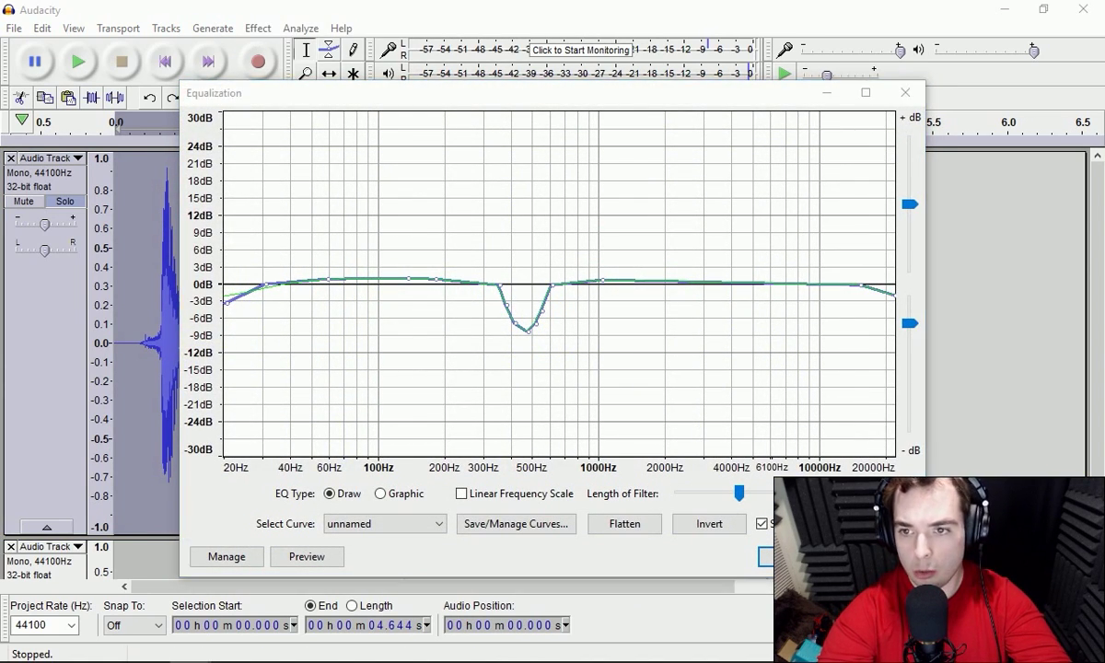
key("Escape")
Delete the excess silence between the two phrases, starting at about 2.12 s.
left_click(424, 343)
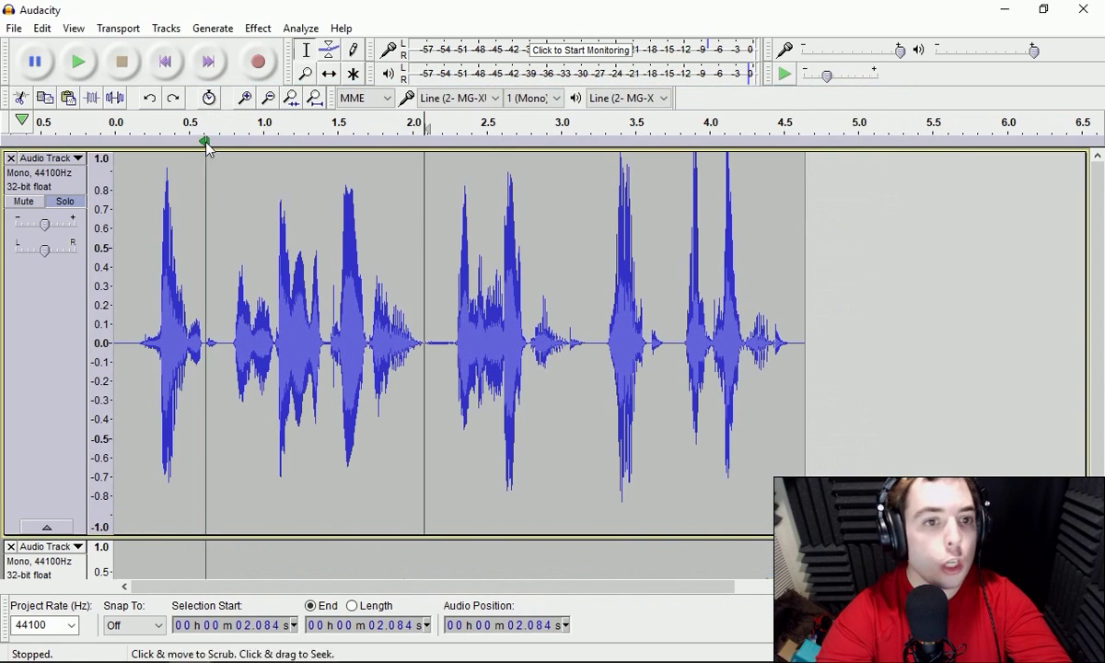
left_click(245, 98)
left_click(245, 98)
left_click_drag(593, 341, 722, 382)
left_click(78, 63)
left_click_drag(619, 338, 693, 395)
key("Delete")
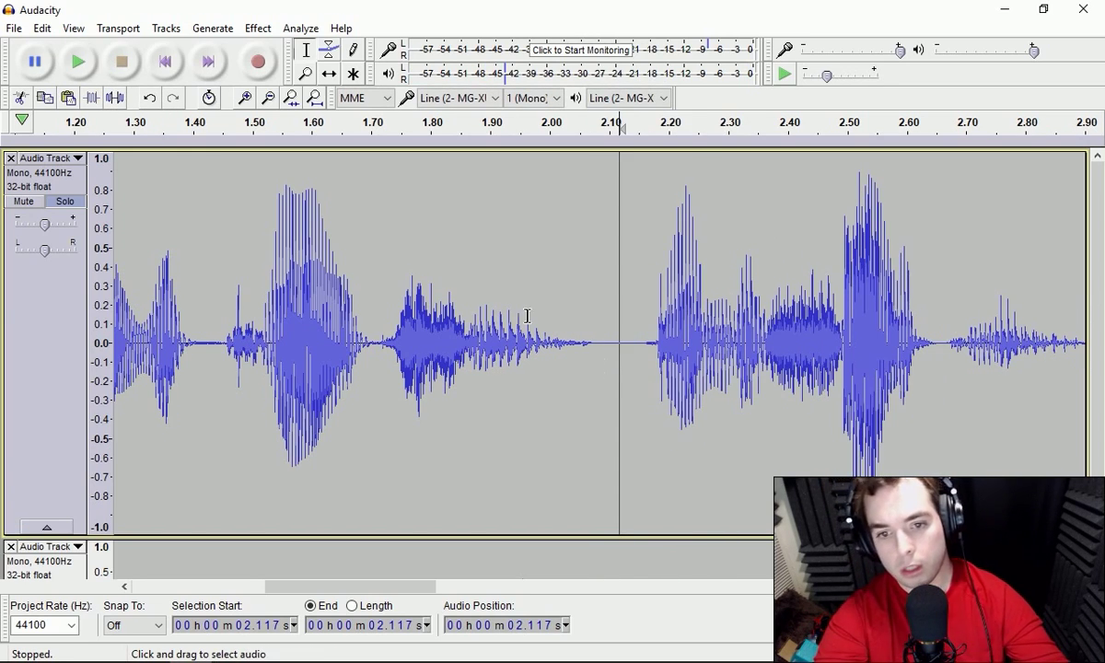
Trim the short silence at the very start of the clip.
double_click(268, 98)
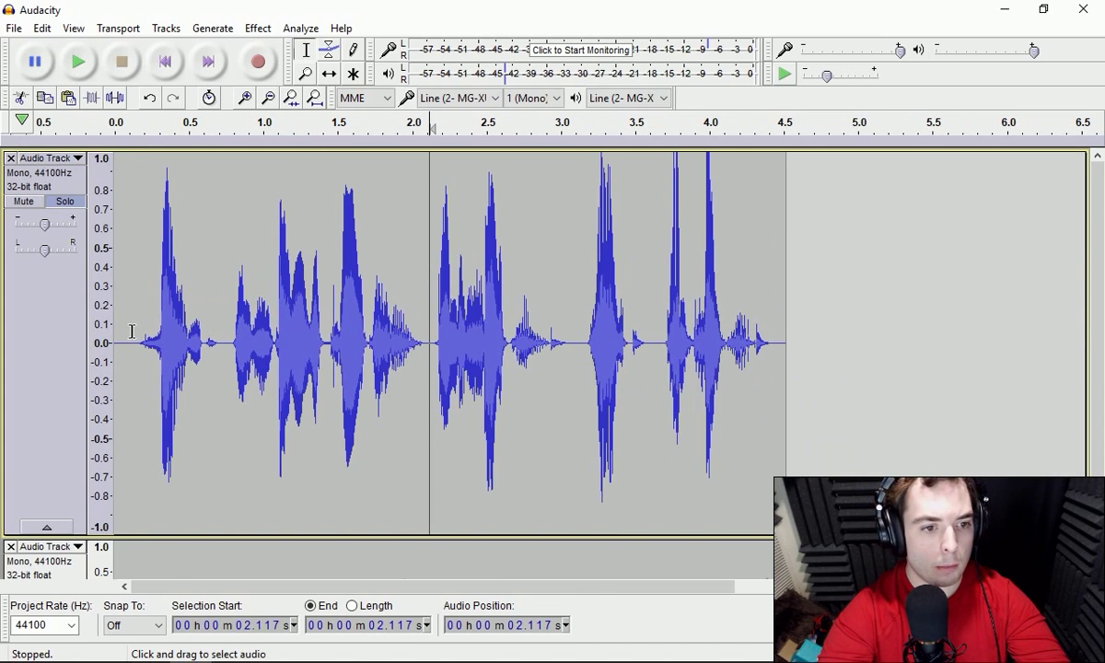
left_click_drag(125, 312, 107, 314)
key("Delete")
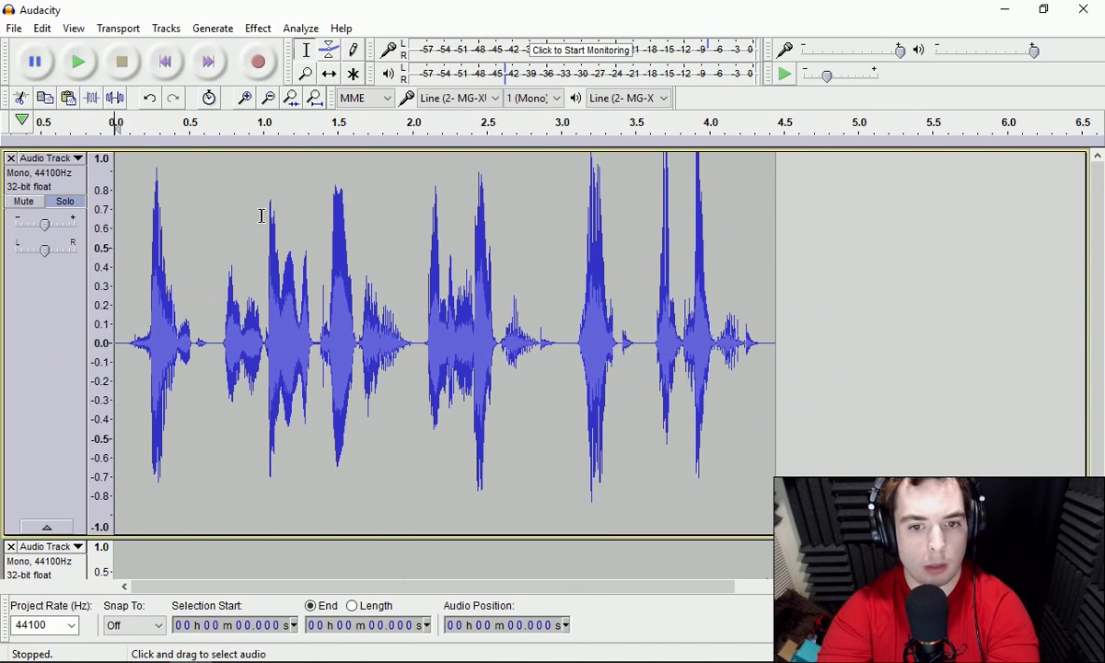
Preview the equalization on the whole clip and flatten the curve to 0 dB everywhere outside the notch between roughly 350 Hz and 610 Hz.
double_click(247, 222)
left_click(258, 27)
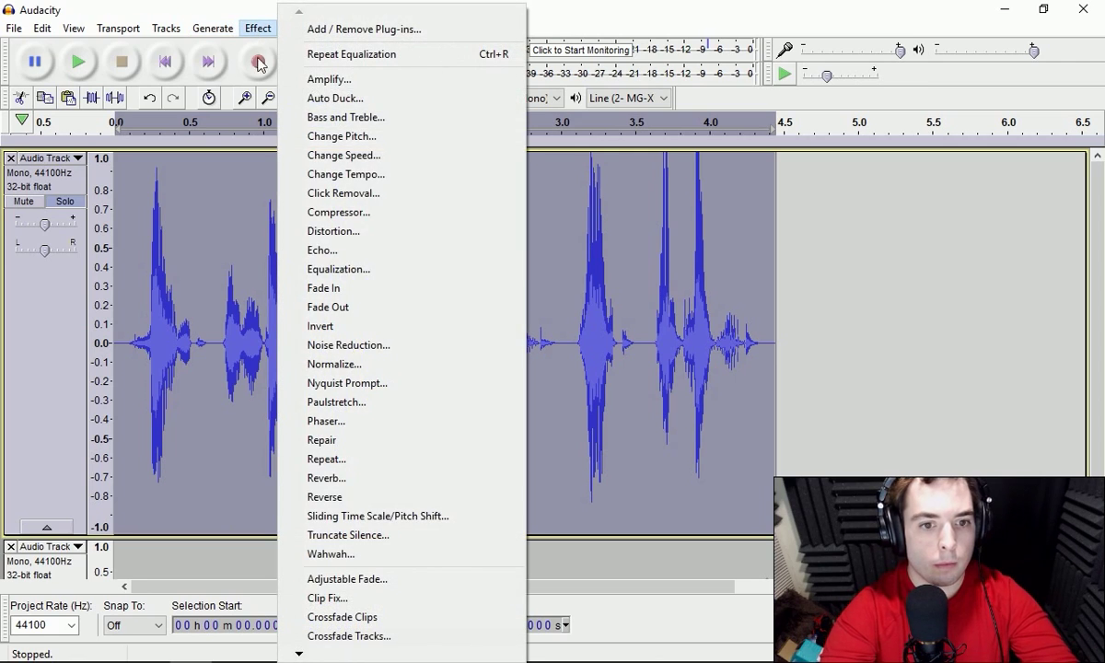
left_click(350, 272)
left_click(318, 565)
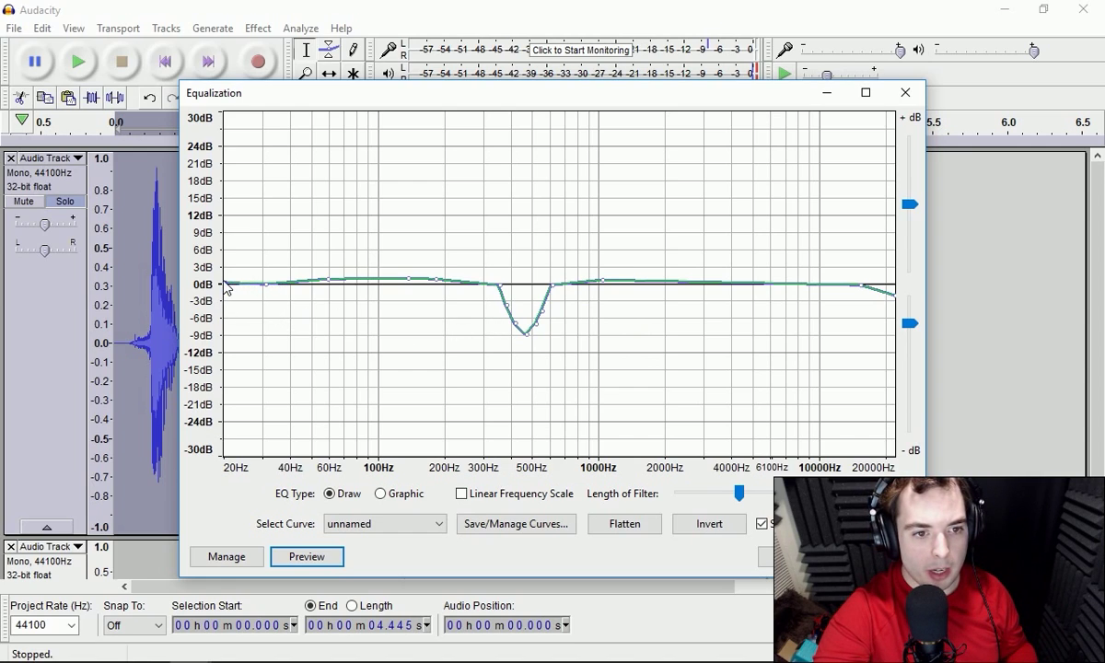
left_click_drag(328, 278, 328, 284)
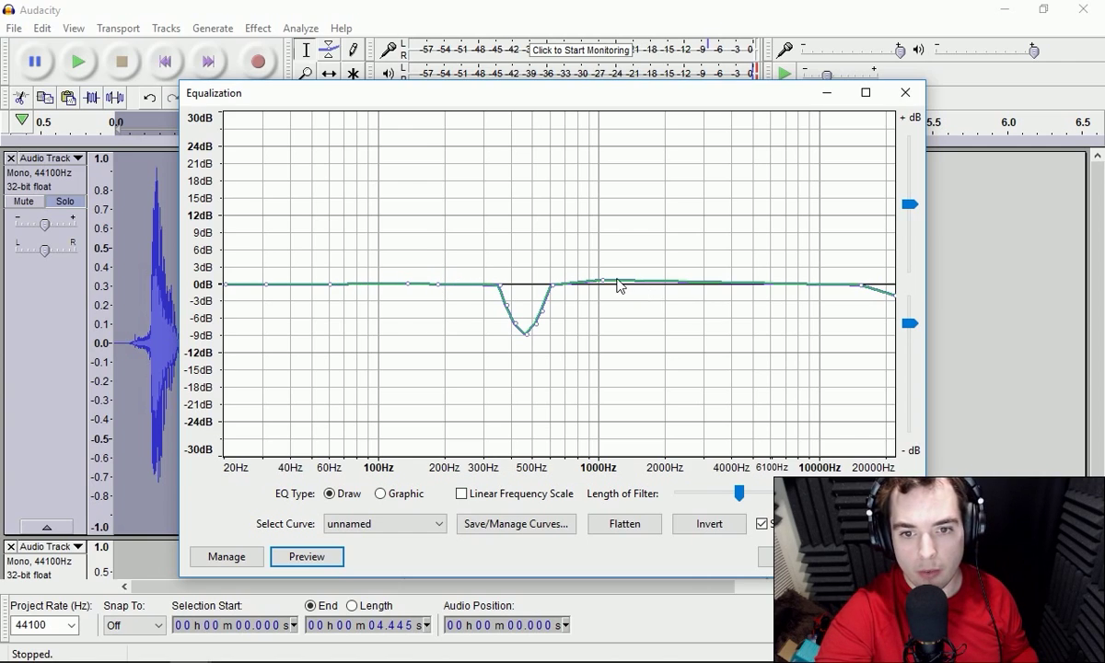
left_click_drag(600, 281, 601, 285)
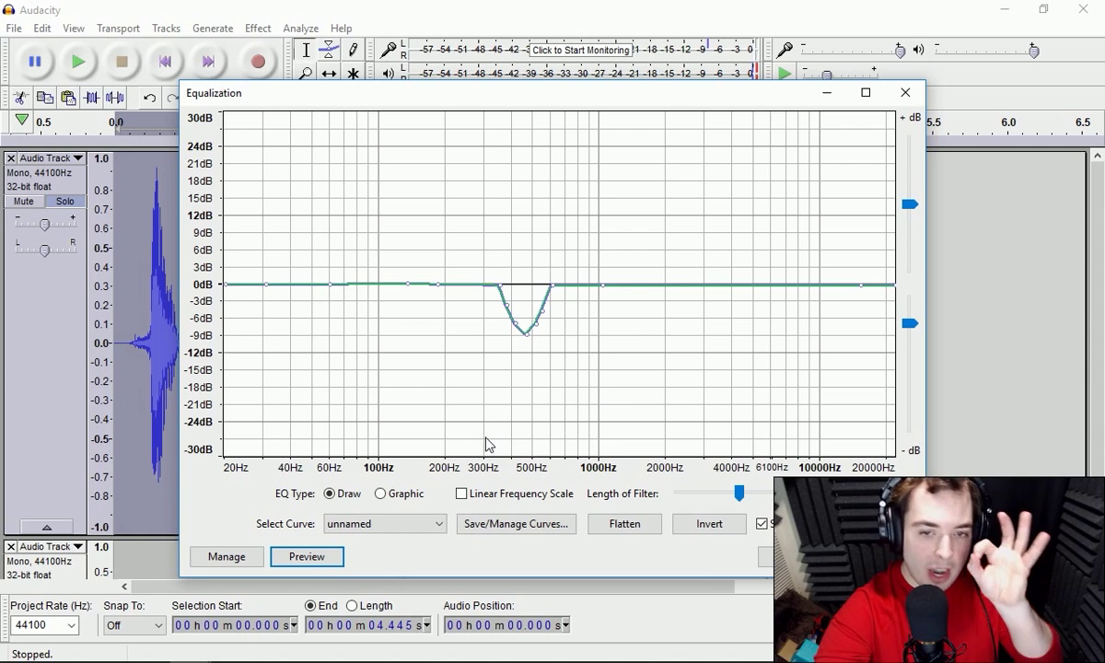
Preview and apply the notch-only equalization to the clip, and undo it.
left_click(299, 563)
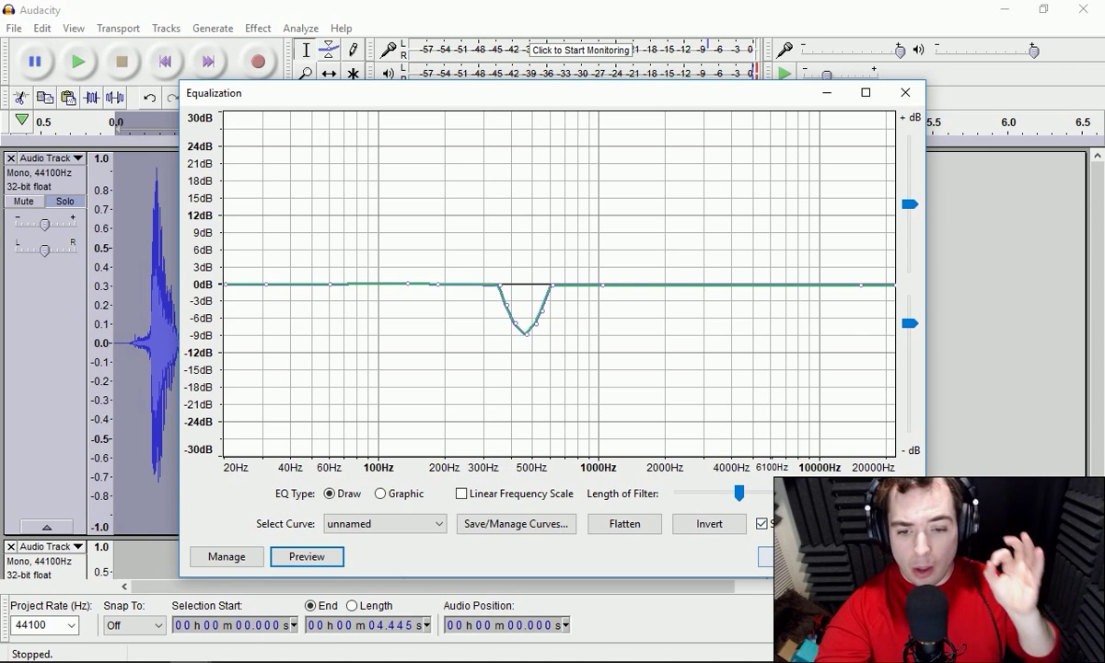
key("Return")
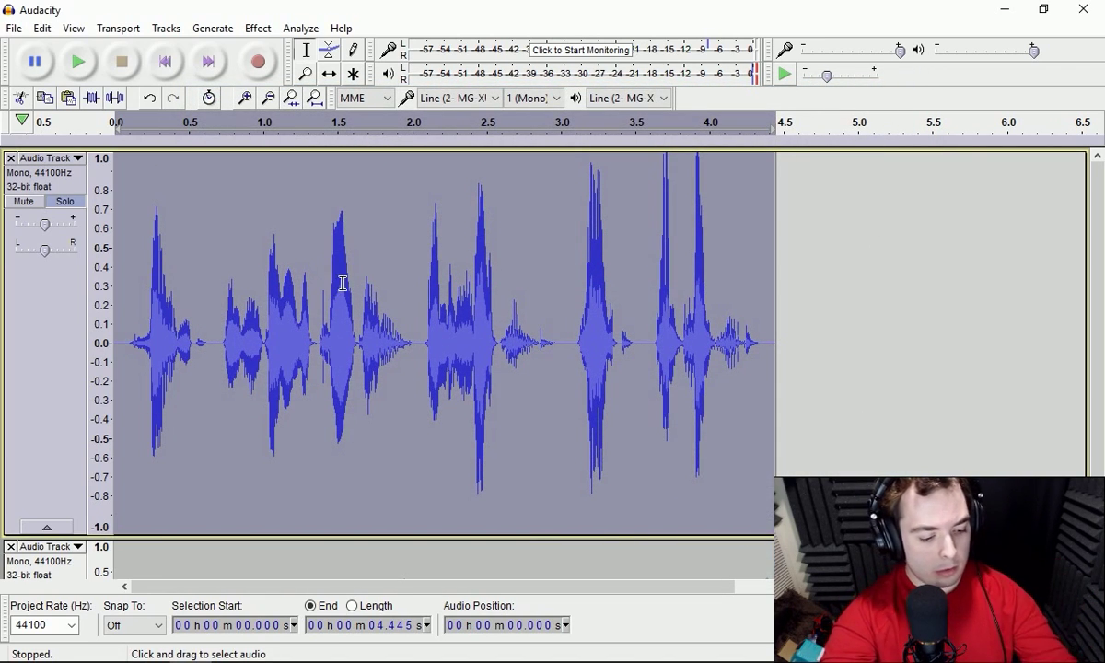
key("ctrl+z")
Append a copy of the clip directly at its end, and select the whole track.
left_click(44, 98)
left_click(68, 98)
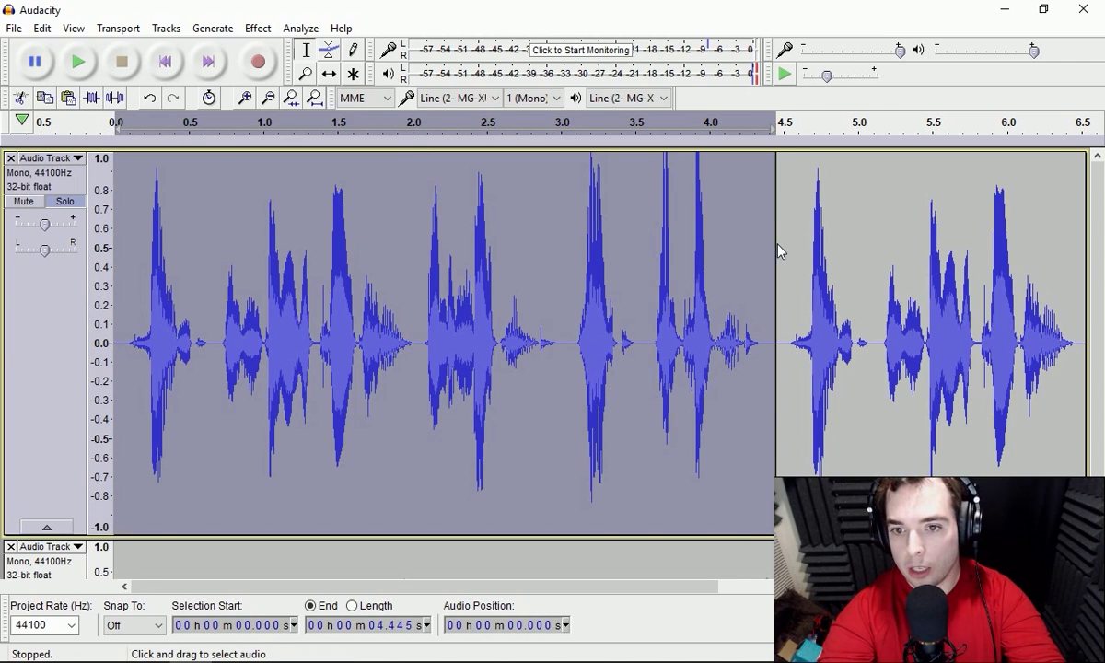
key("ctrl+a")
Apply the notch-only equalization to both copies of the clip.
left_click(258, 29)
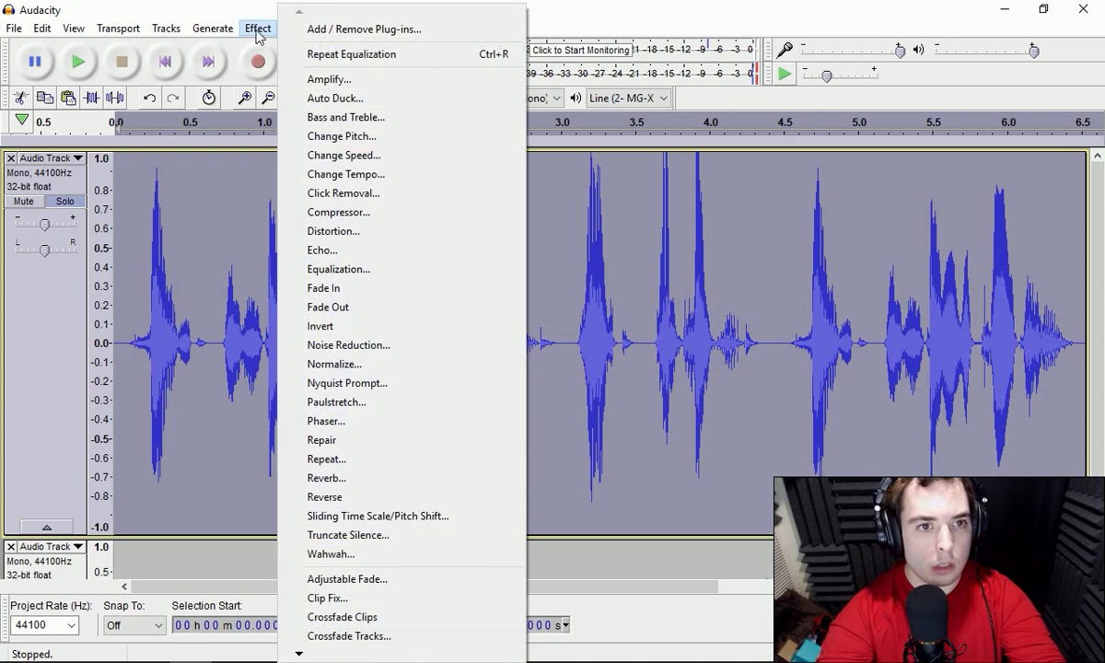
left_click(366, 269)
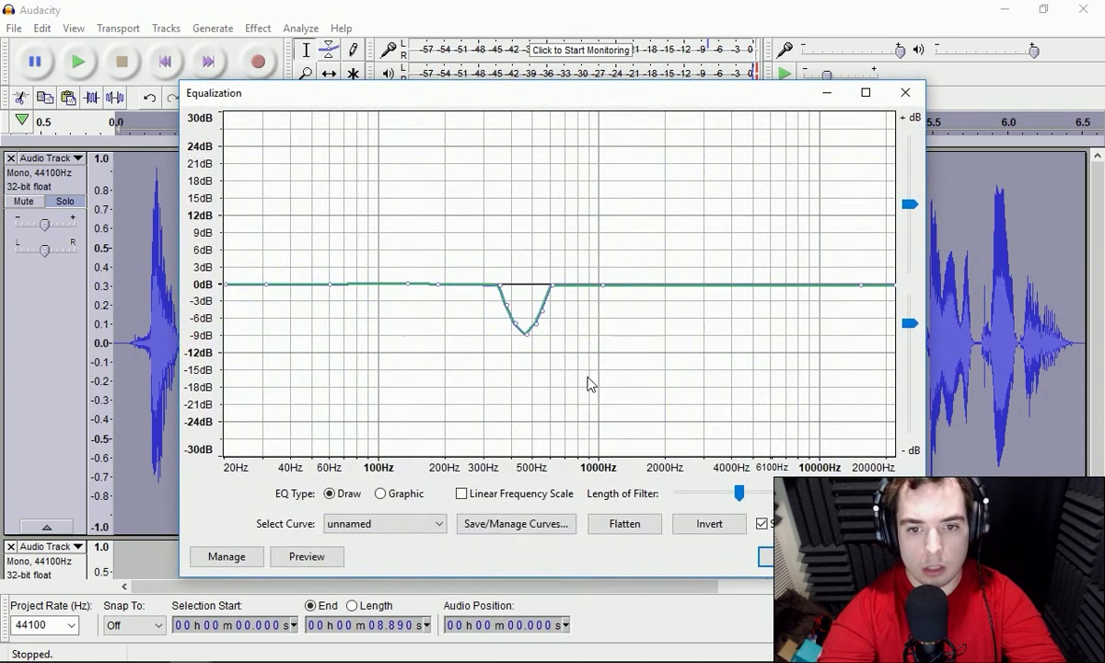
key("Return")
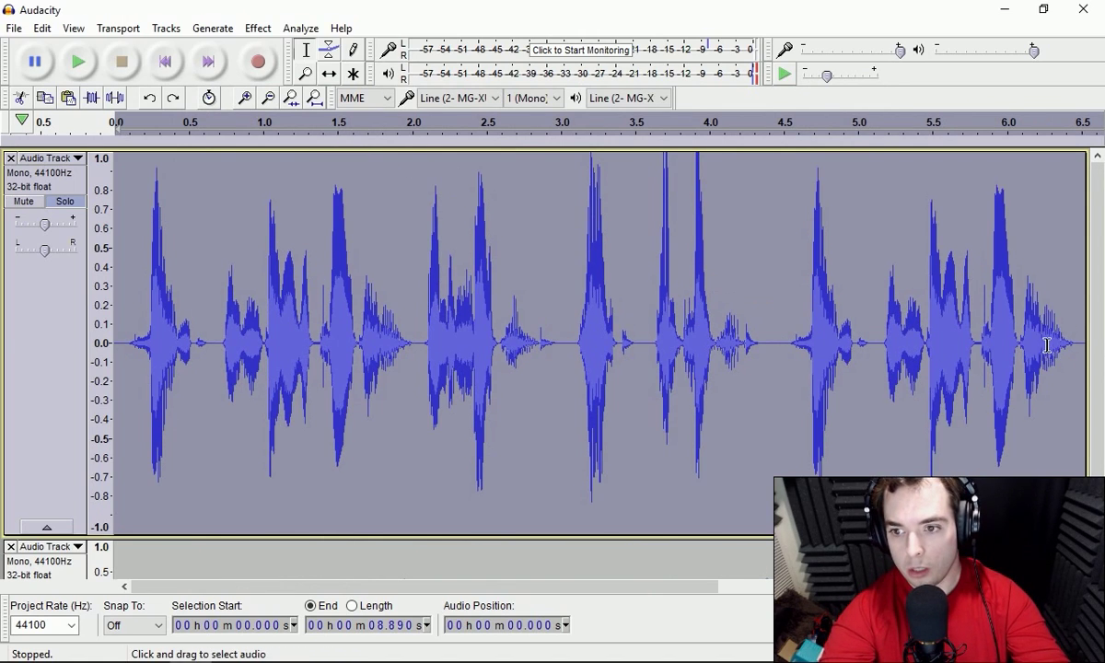
left_click(72, 28)
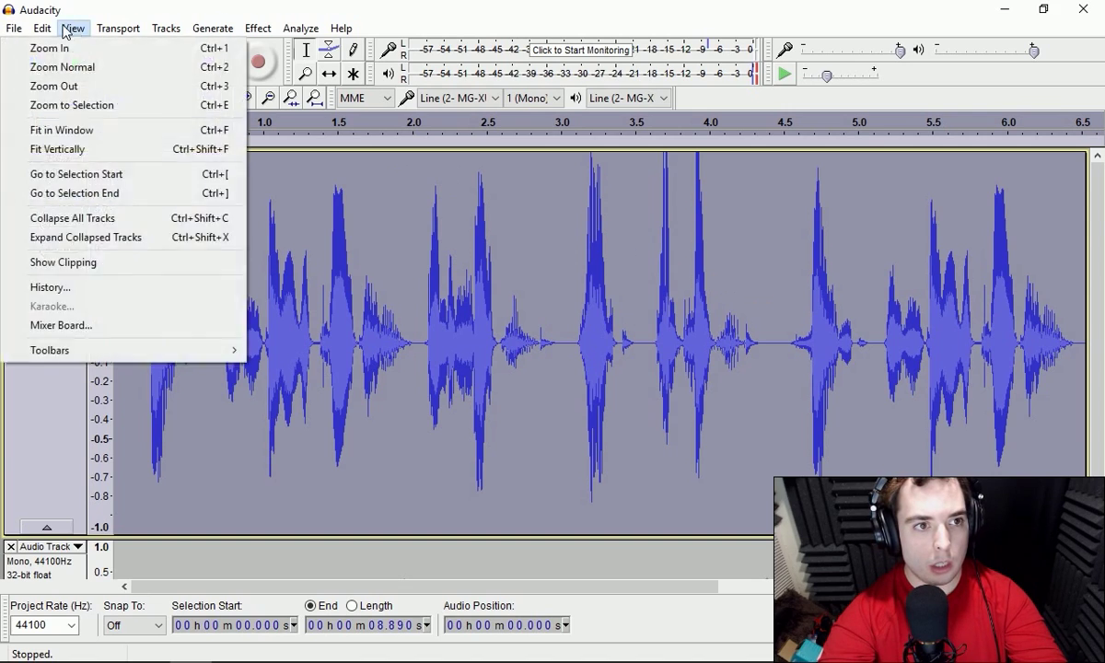
mouse_move(41, 29)
left_click(66, 67)
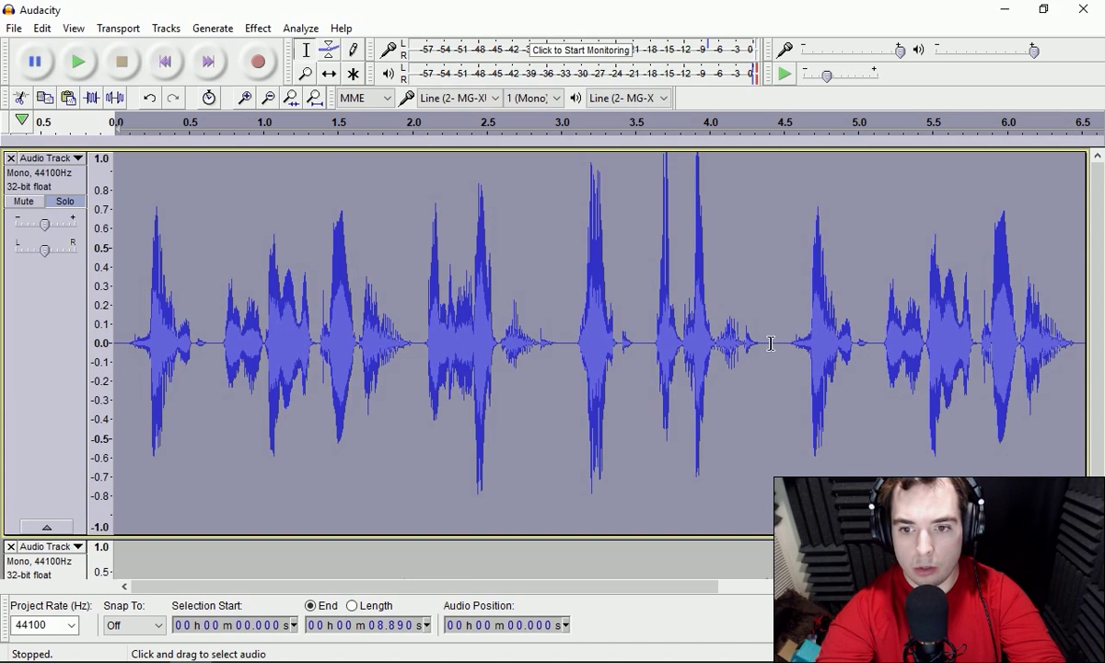
Normalize both copies to a maximum amplitude of -3.0 dB with DC offset removal.
left_click(258, 28)
left_click(405, 367)
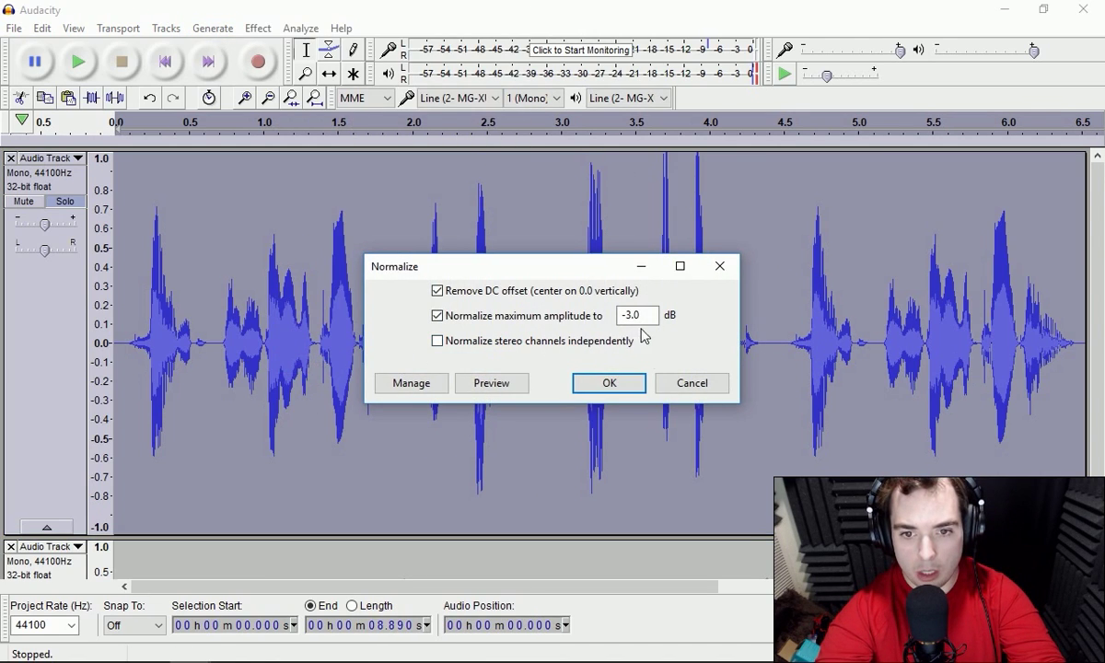
left_click(624, 383)
left_click(269, 34)
left_click(366, 275)
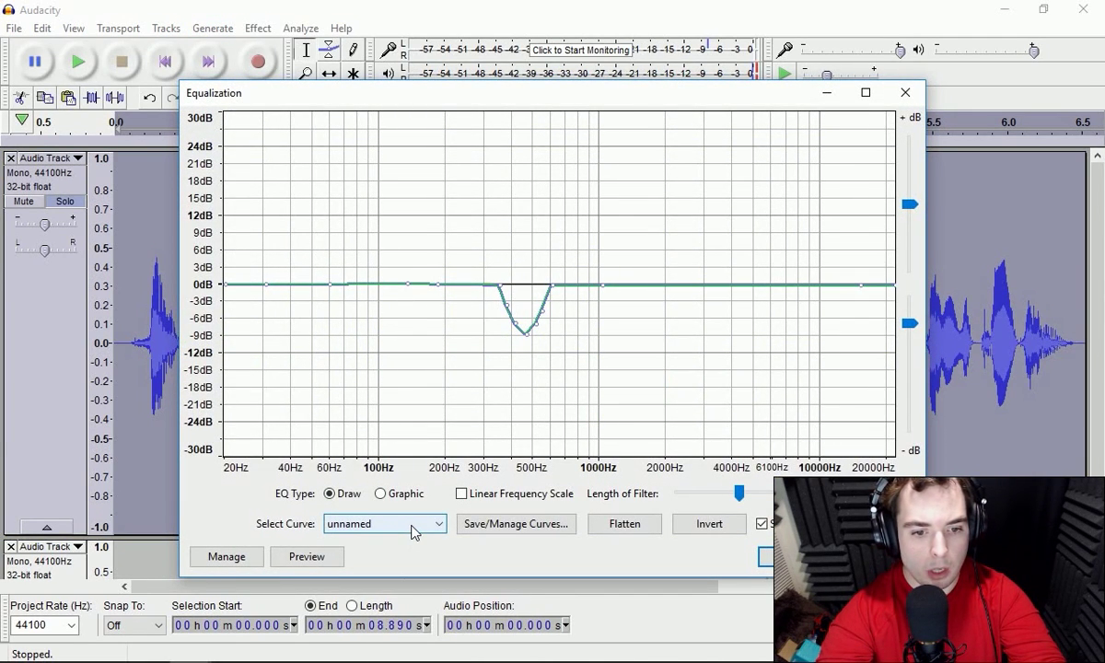
left_click(413, 525)
left_click(908, 94)
left_click(908, 94)
Play the second copy from about 4.46 s and return to the start of the track.
left_click(776, 343)
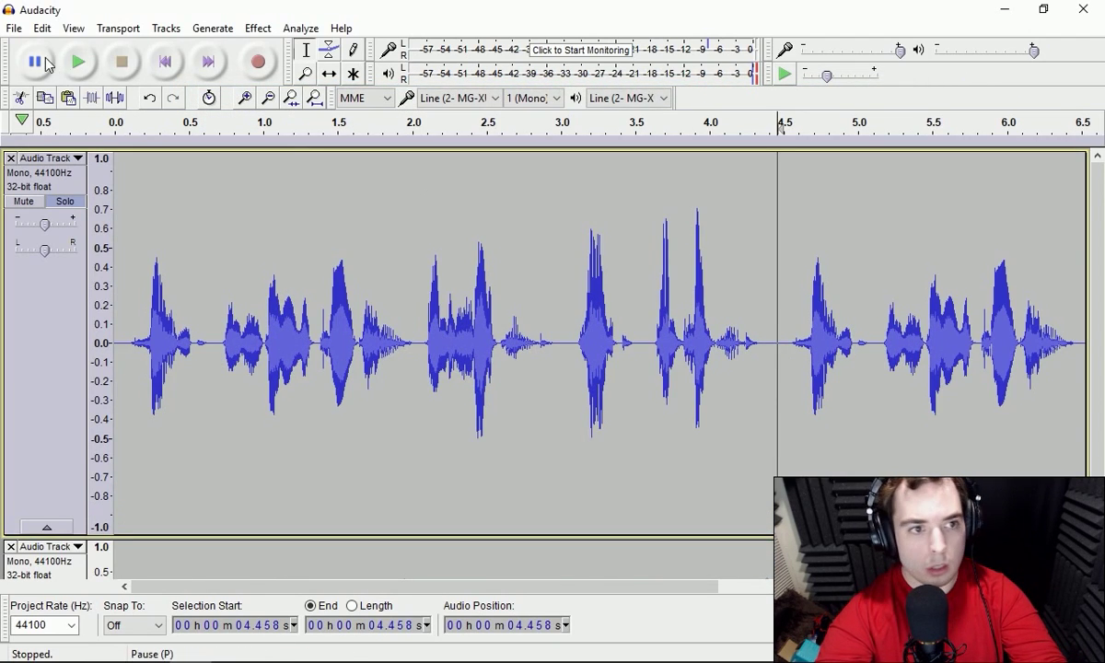
left_click(78, 61)
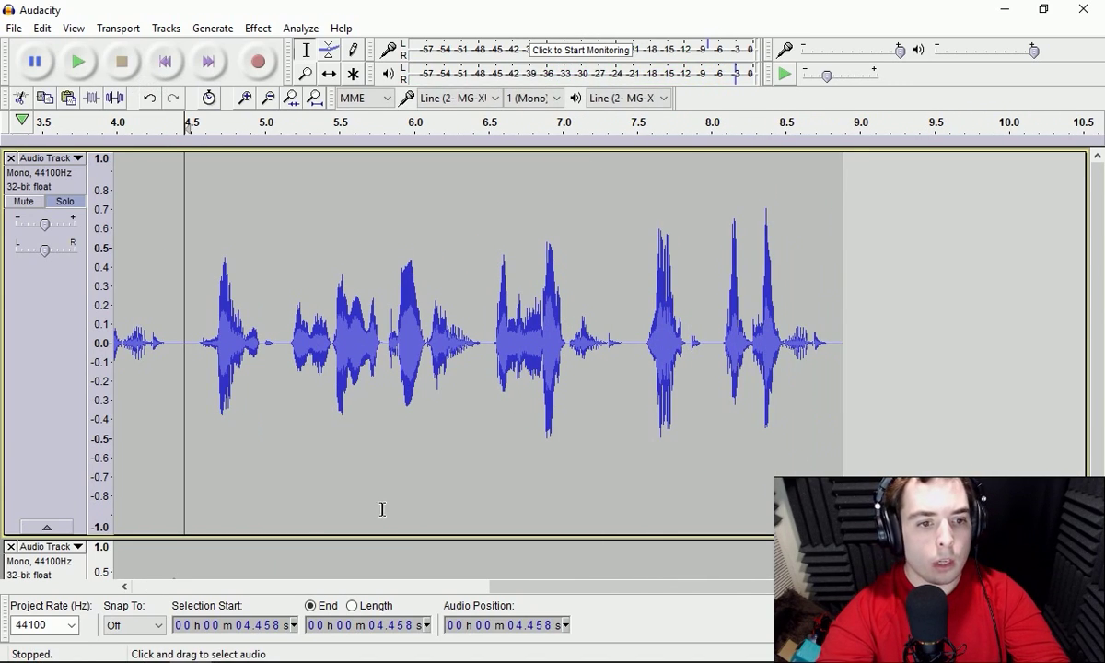
key("Home")
Select the whole track and load the saved VO 2 curve in Equalization.
key("ctrl+a")
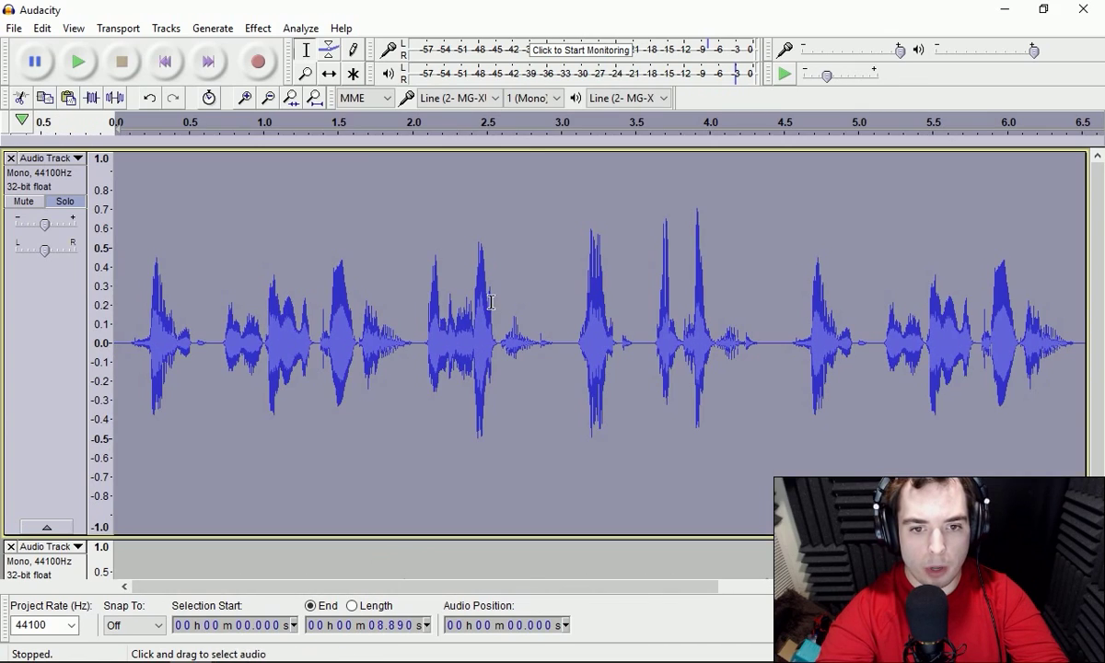
left_click(258, 29)
left_click(381, 273)
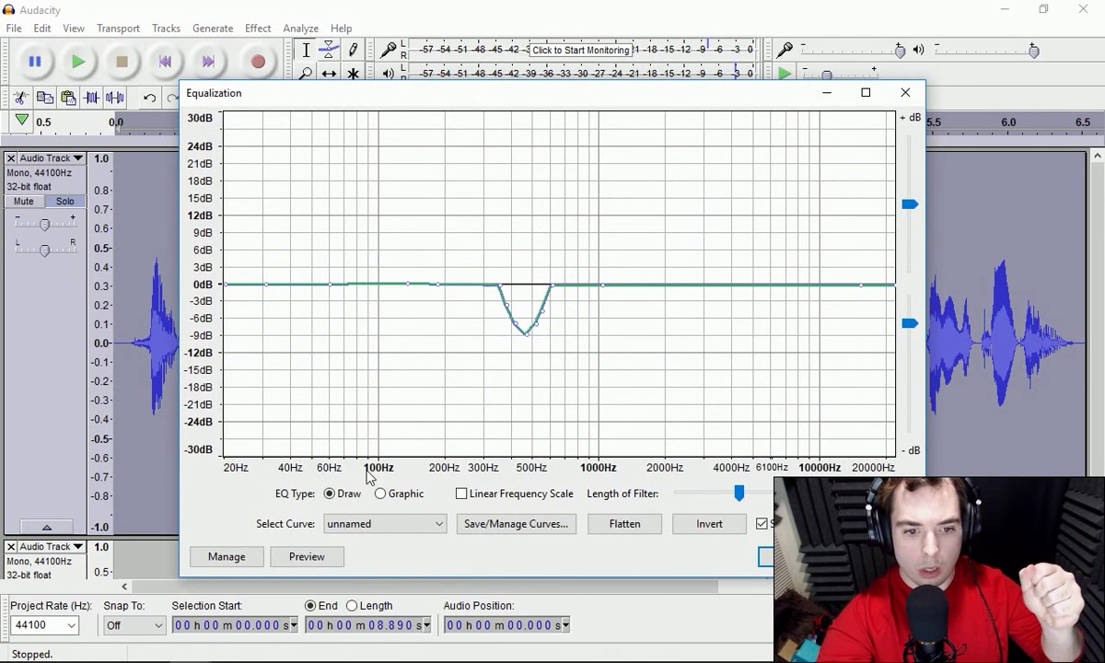
left_click(373, 524)
left_click(359, 495)
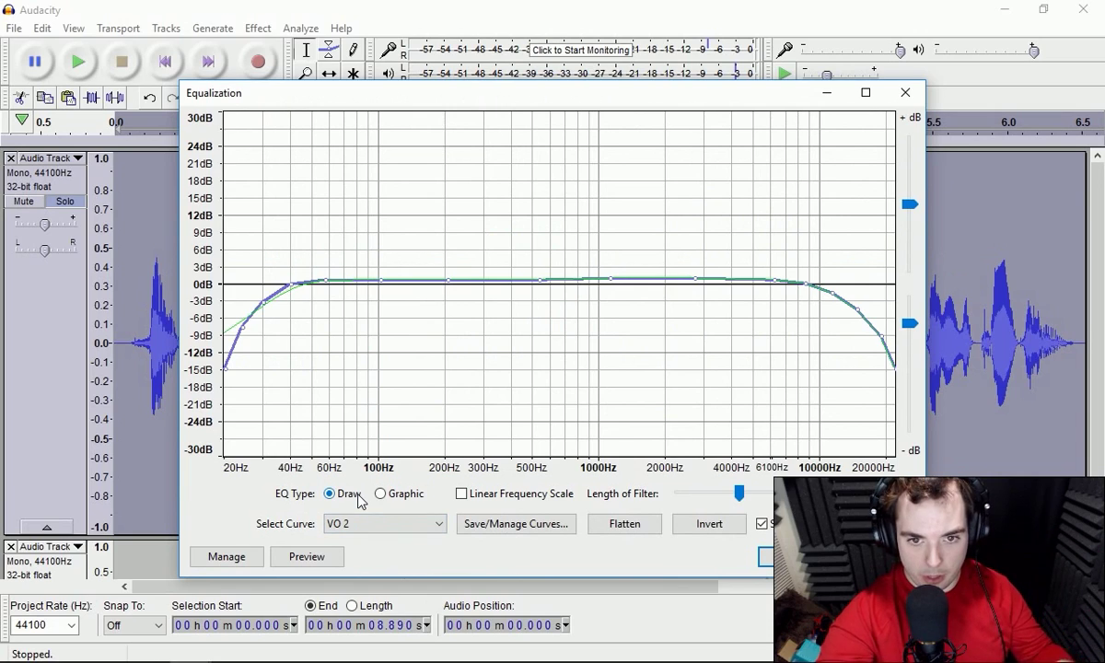
Reshape the curve with gentle boosts around 100–200 Hz and 2000–6100 Hz and 0 dB near 500 Hz, preview it, and apply it.
left_click(270, 271)
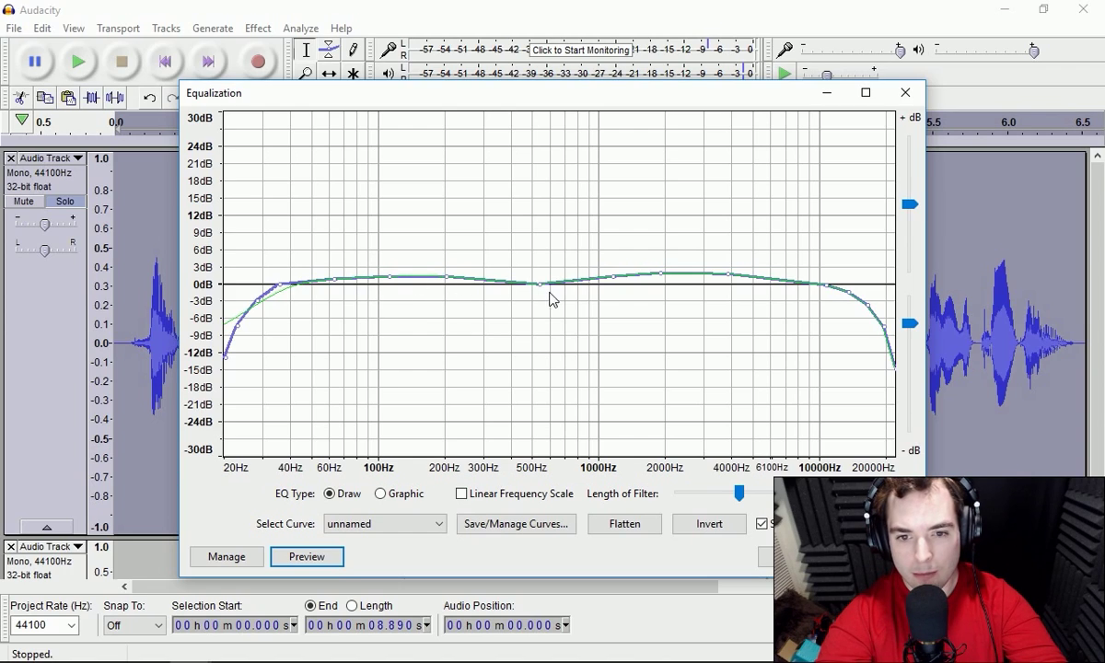
left_click_drag(733, 273, 745, 271)
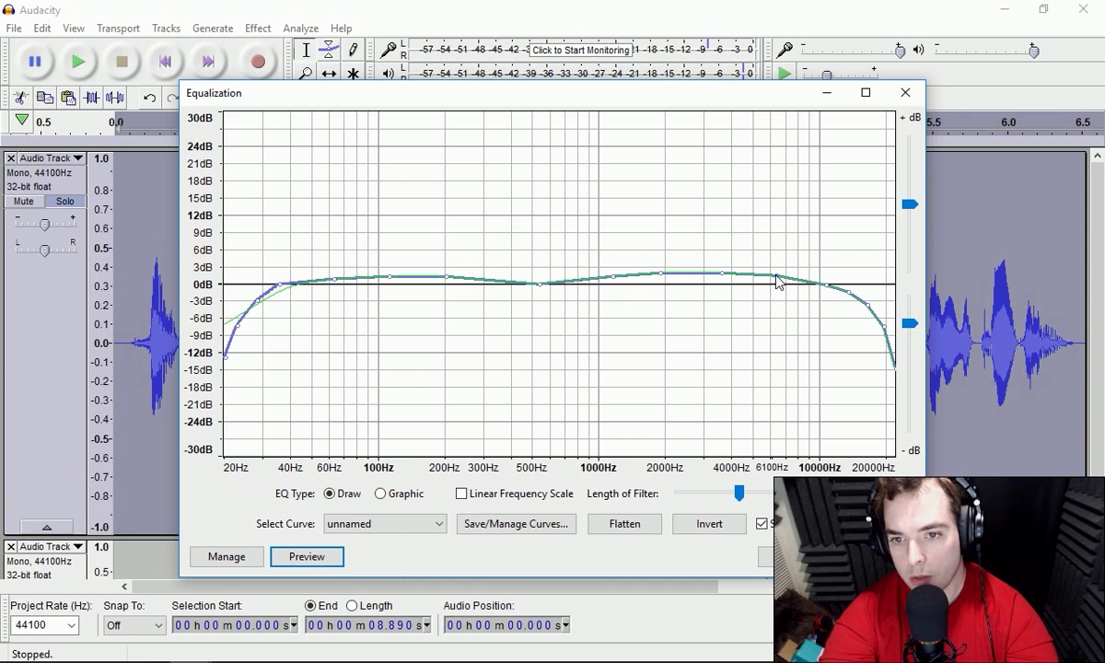
left_click(316, 561)
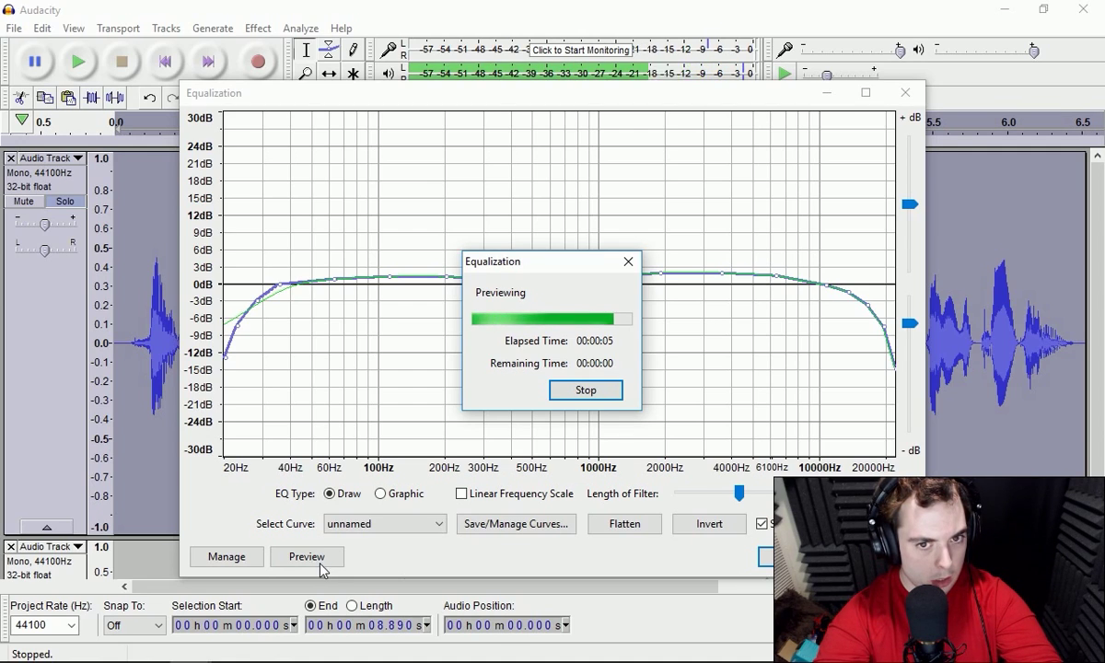
left_click(769, 560)
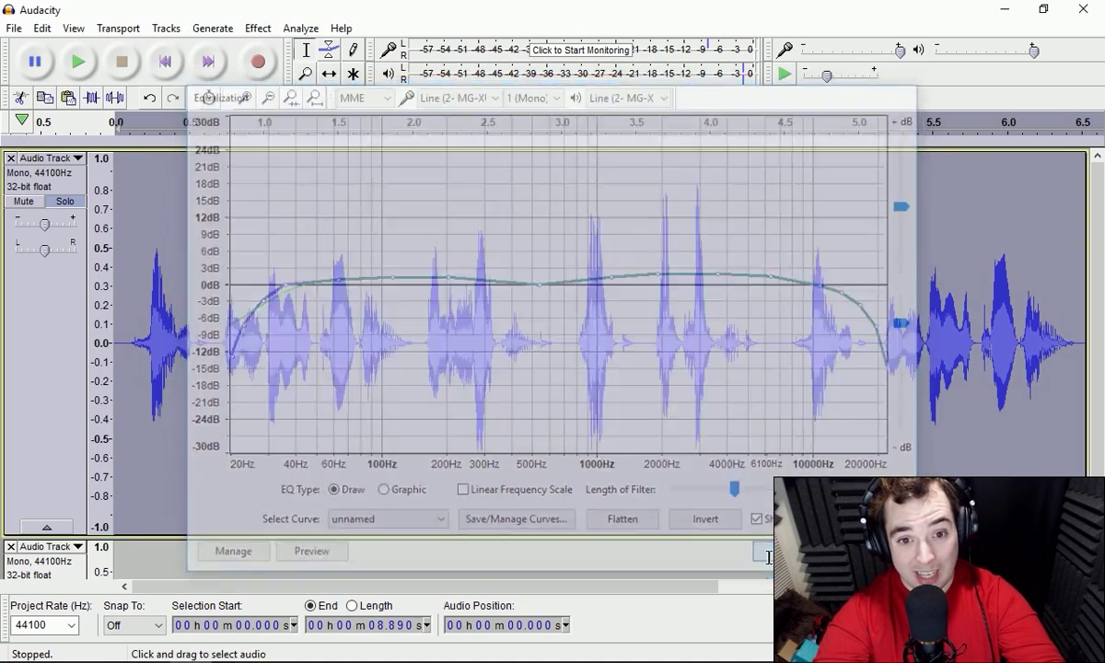
Normalize the equalized track to a maximum amplitude of -3.0 dB with DC offset removal.
left_click(258, 29)
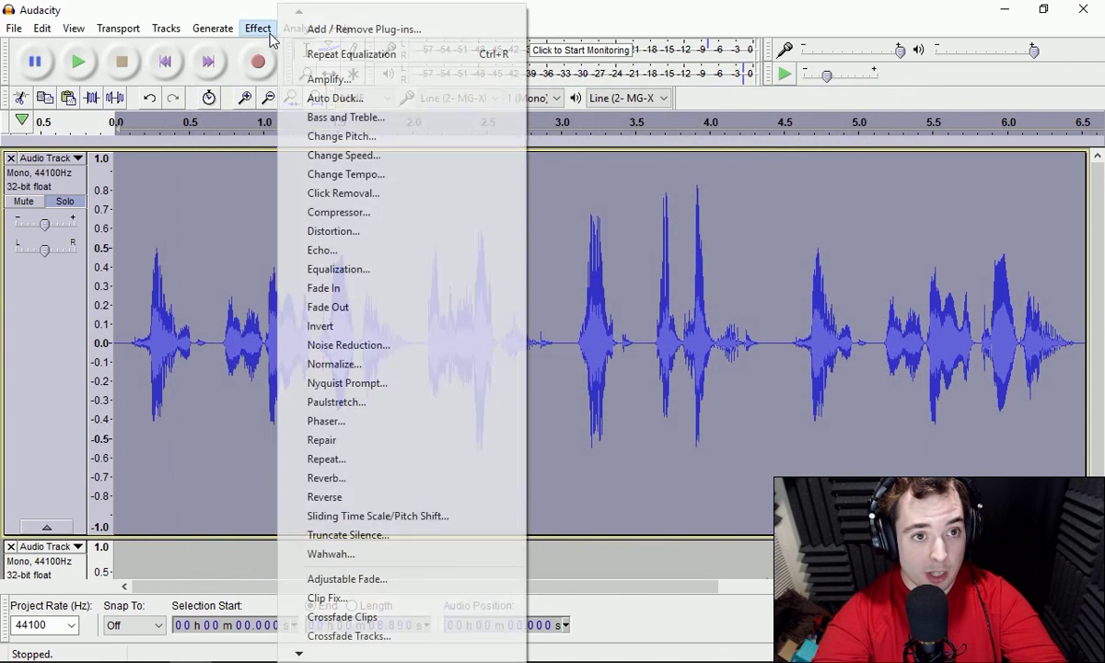
left_click(419, 363)
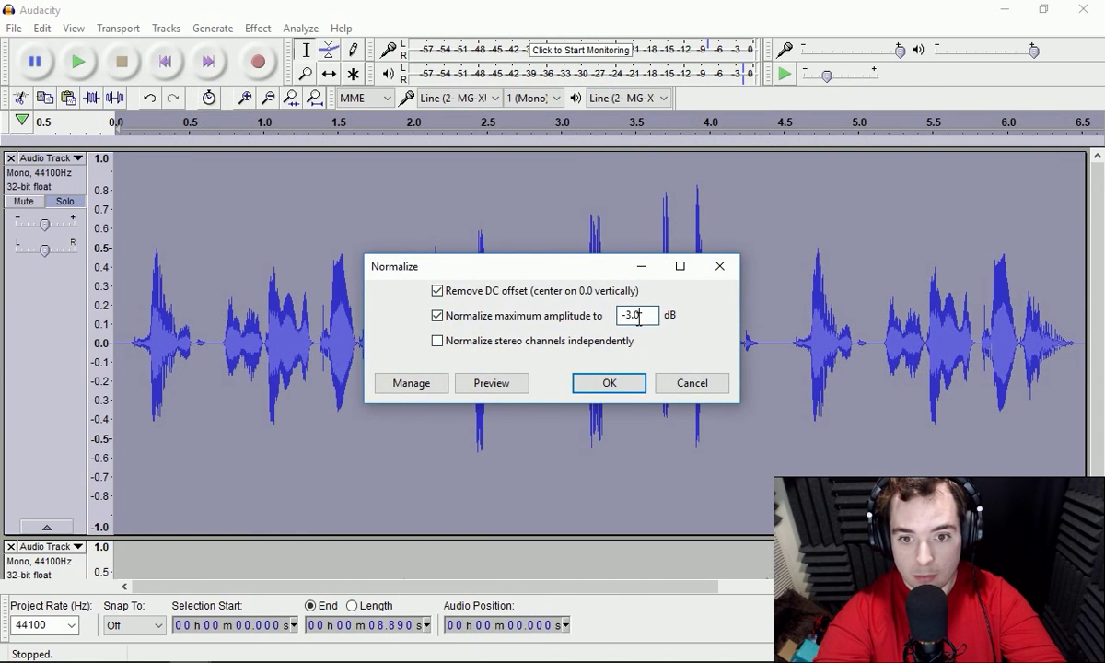
left_click(610, 383)
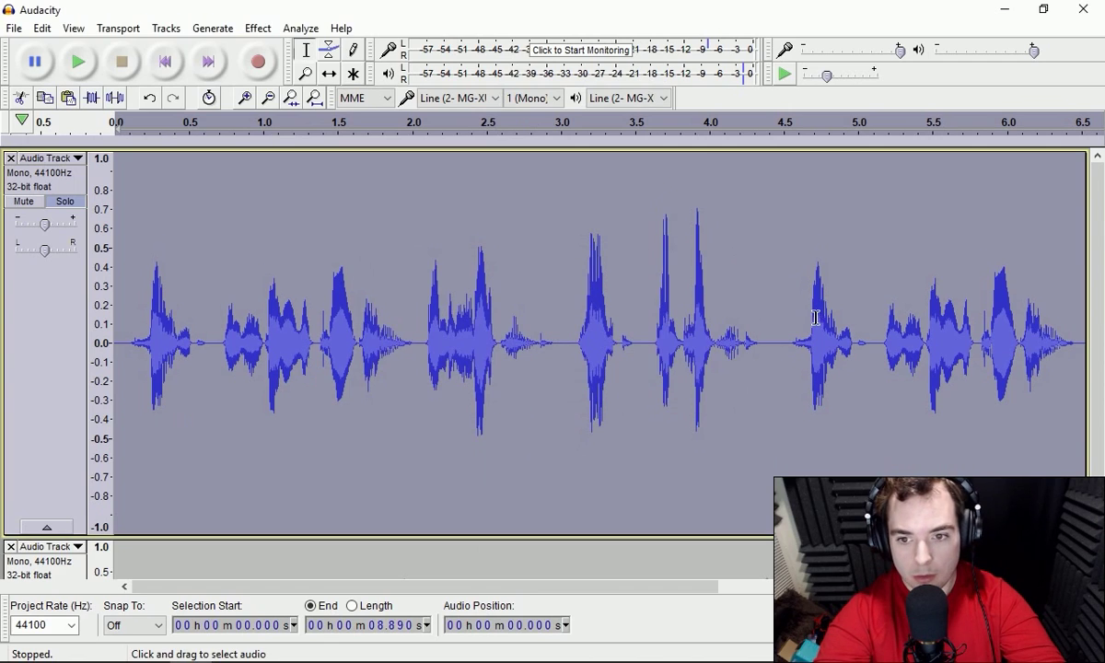
Trim away the second copy so that only the first clip of about 4.42 s remains, and select it all.
left_click(778, 338, "shift")
key("ctrl+t")
key("Home")
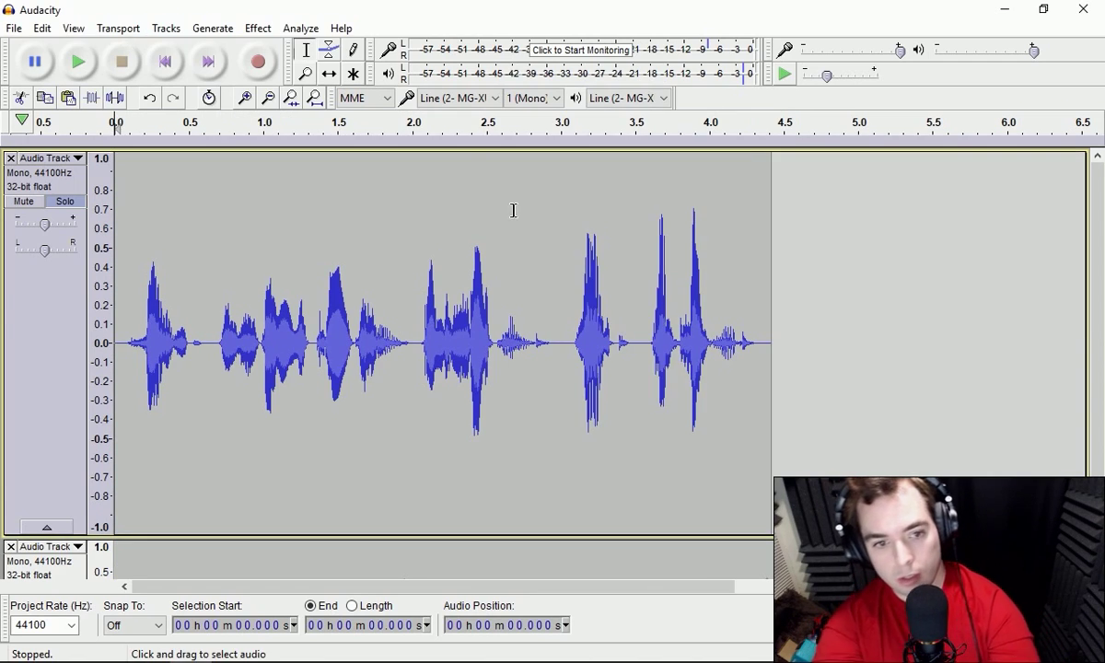
key("ctrl+a")
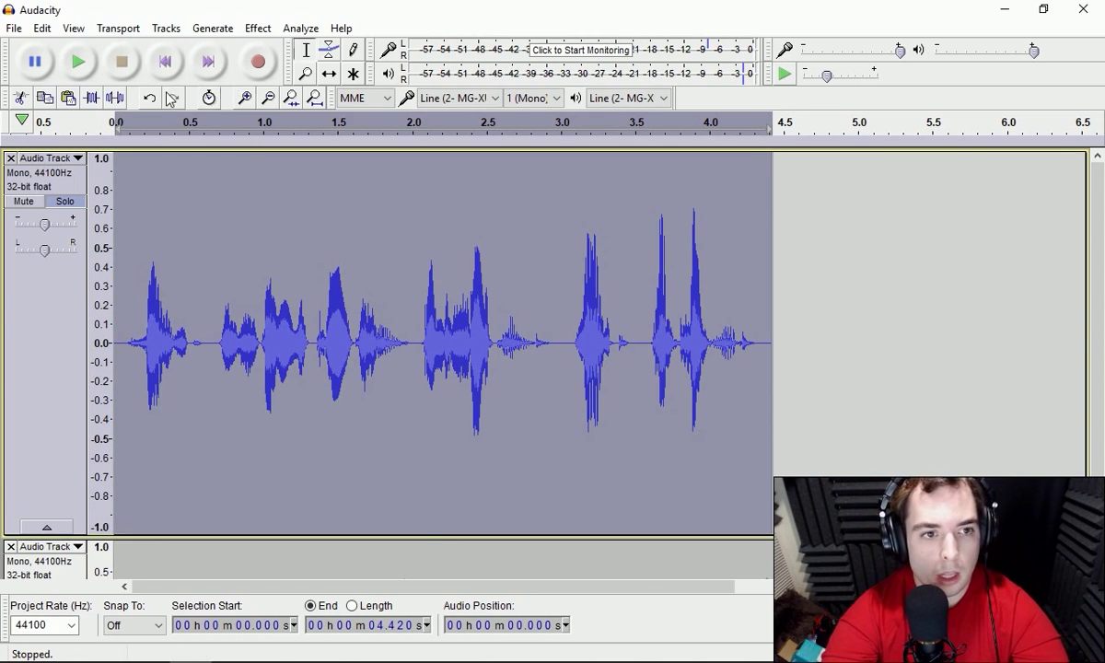
Add amplitude envelope points to the clip: about 0.65 near 0.25 s and 0.8 s, and about 0.5 at the 3.9 s peak.
left_click(330, 51)
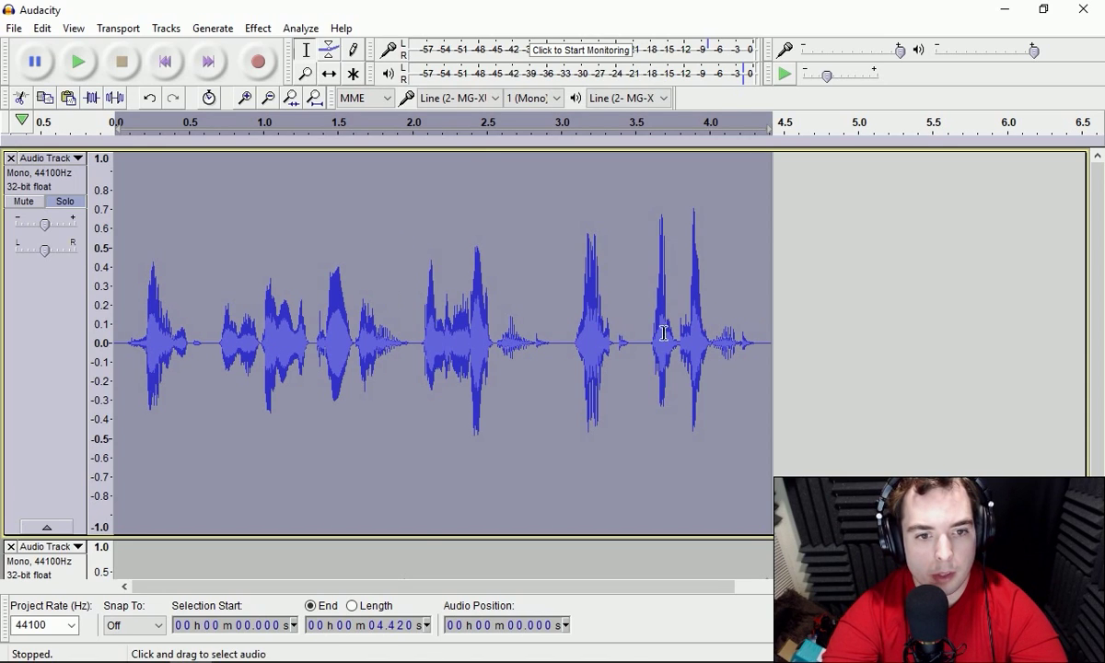
left_click(329, 50)
left_click_drag(152, 249, 152, 219)
left_click_drag(695, 217, 692, 245)
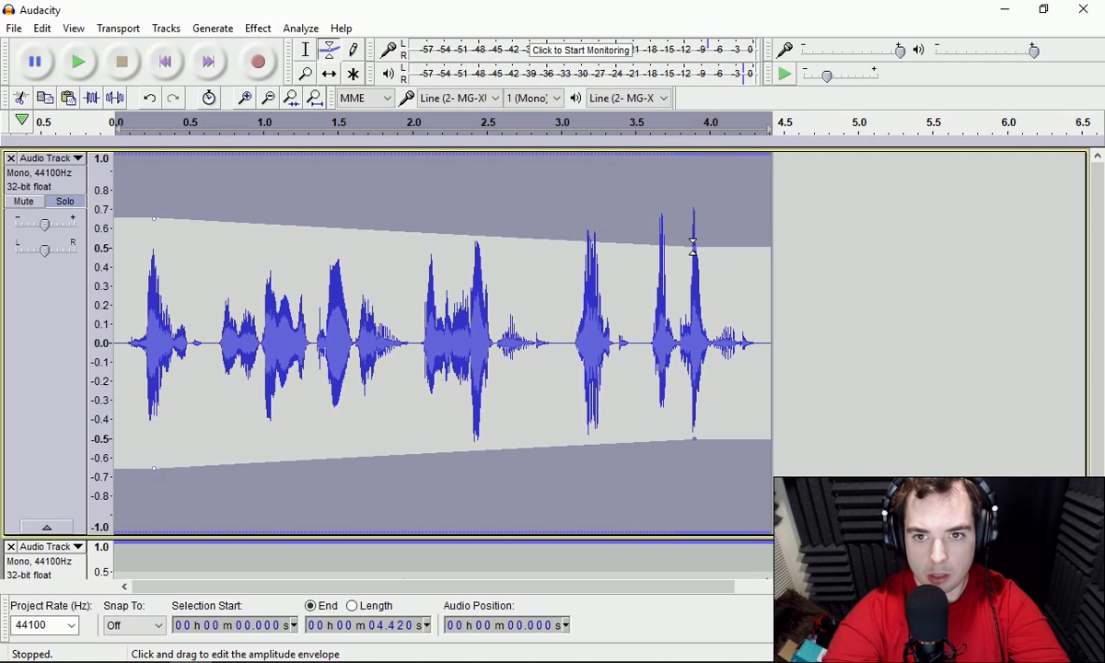
left_click(230, 218)
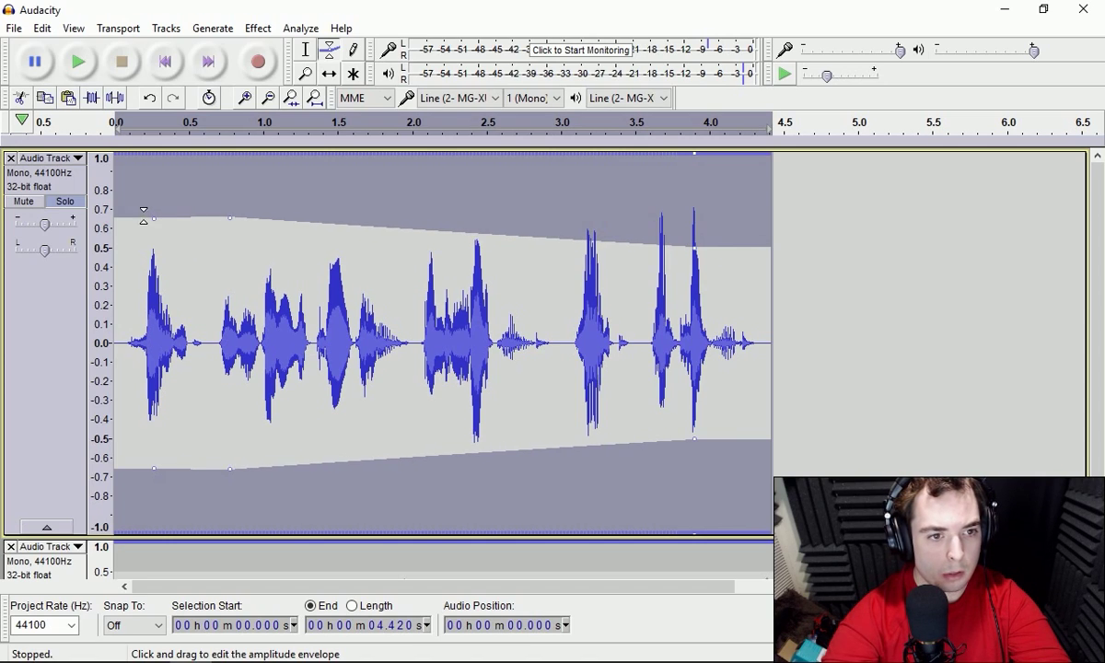
Refine the envelope with points near 1.75 s, 2.45 s, 3.7 s and 4.1 s to even out the peaks, and play the clip.
left_click_drag(474, 235, 478, 242)
left_click_drag(659, 249, 659, 253)
left_click_drag(730, 250, 726, 243)
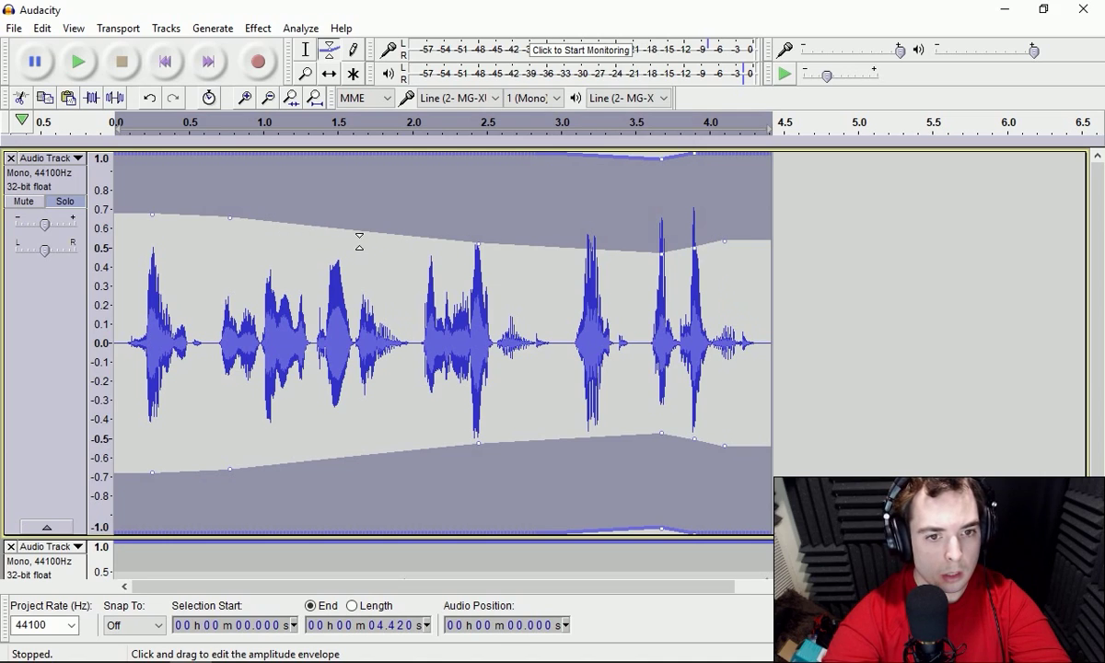
left_click_drag(369, 231, 371, 223)
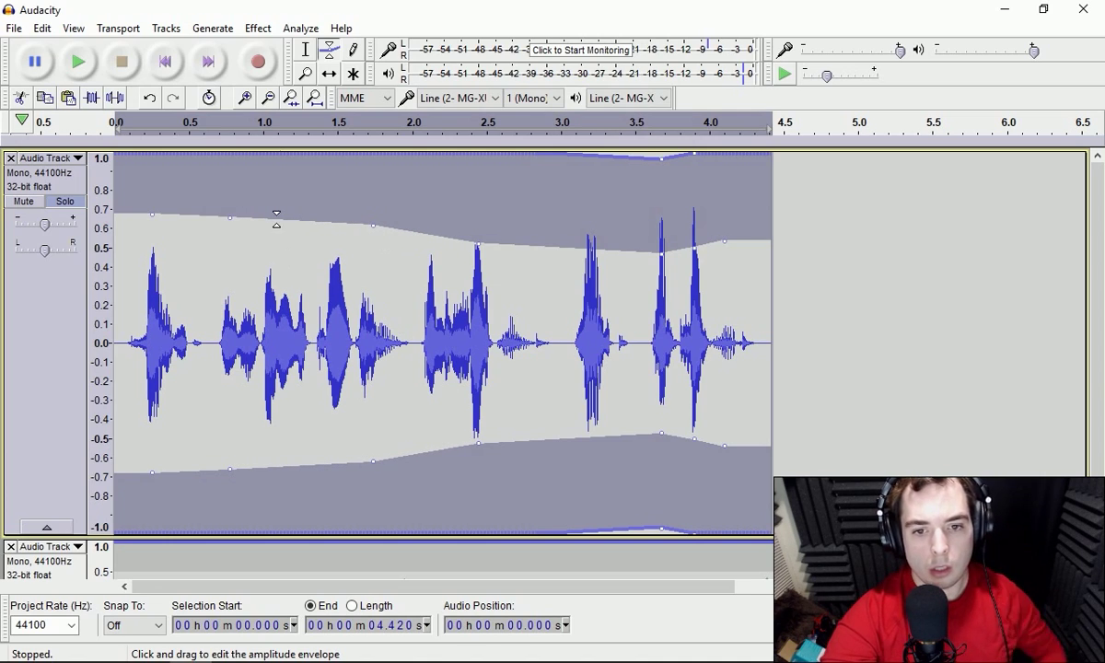
left_click(78, 62)
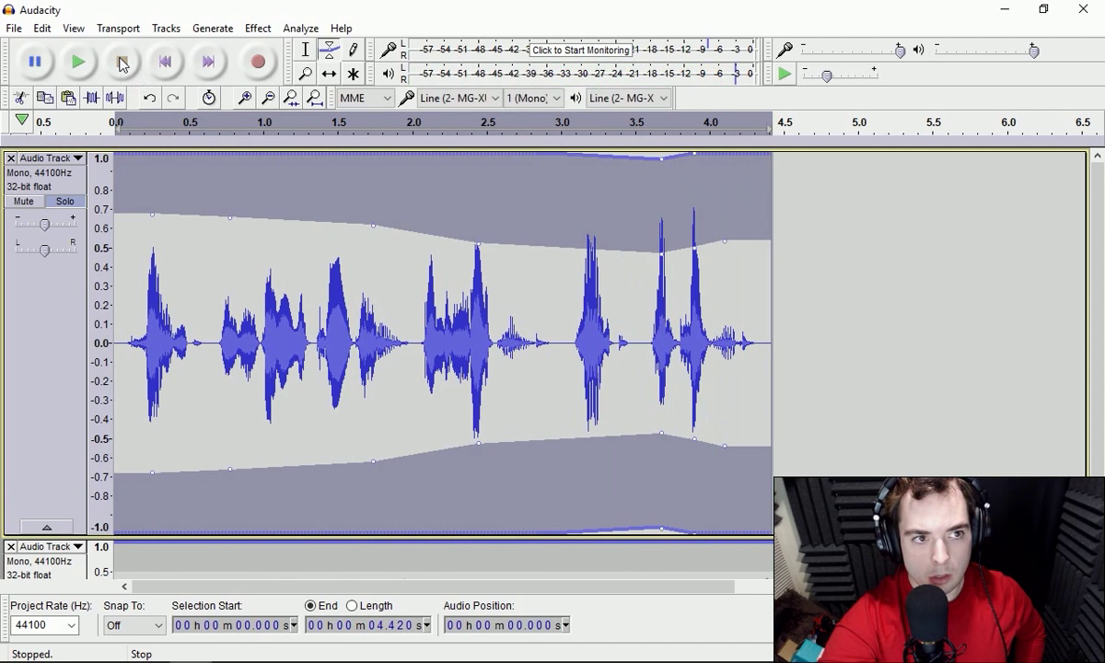
Select all the audio in the muted lower track and copy it.
left_click(305, 49)
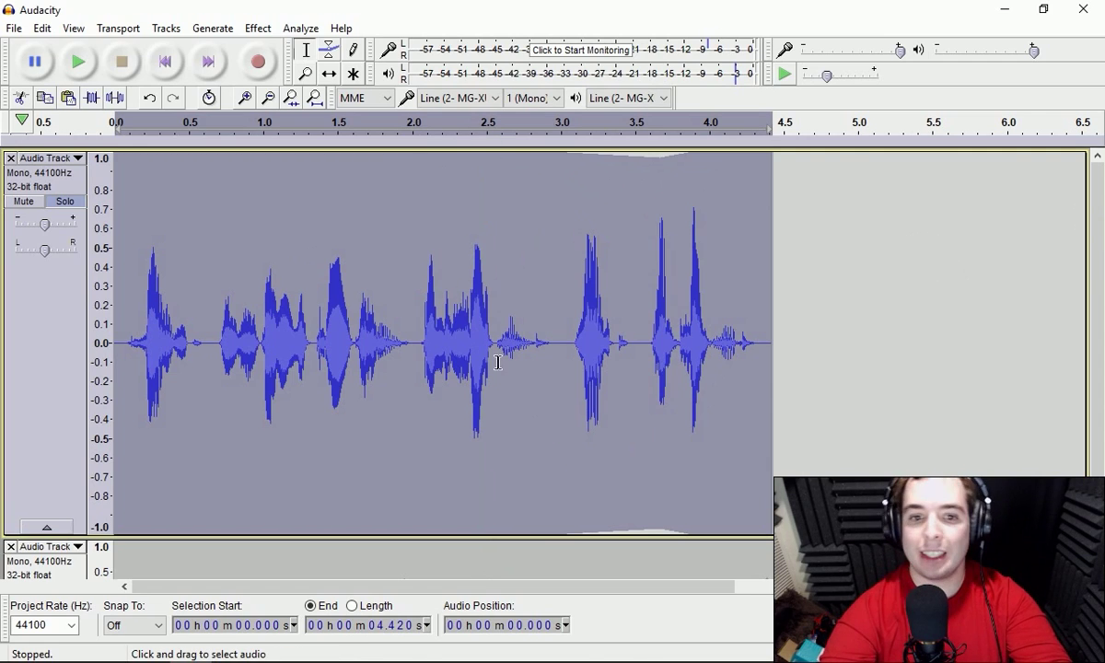
scroll(1099, 378, "down", 3)
scroll(1098, 385, "down", 1)
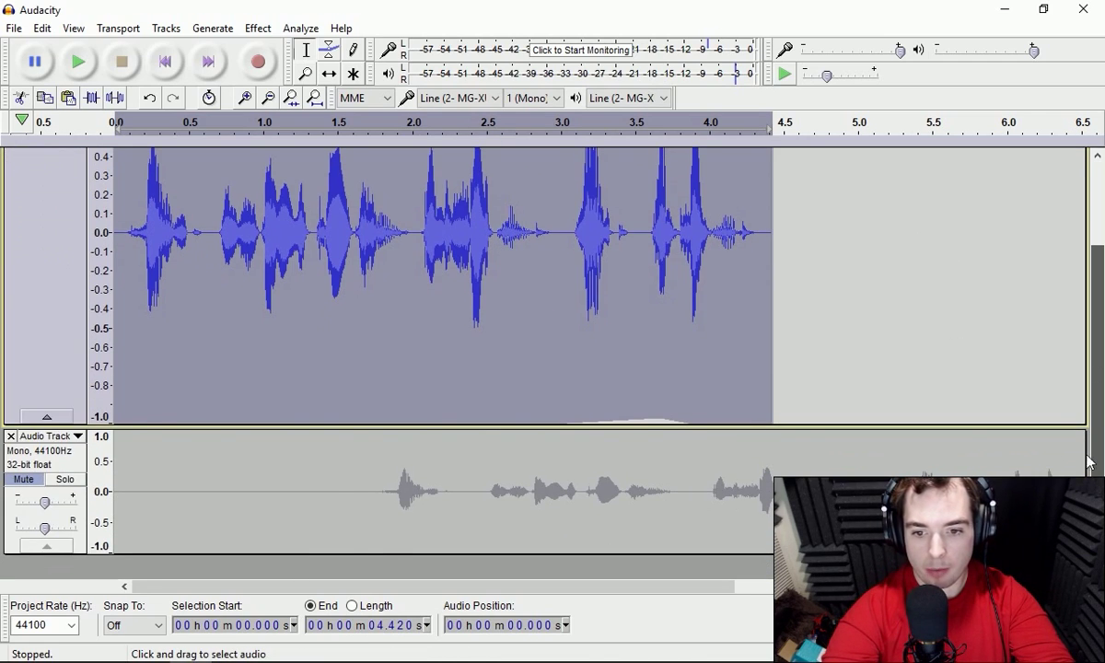
double_click(335, 507)
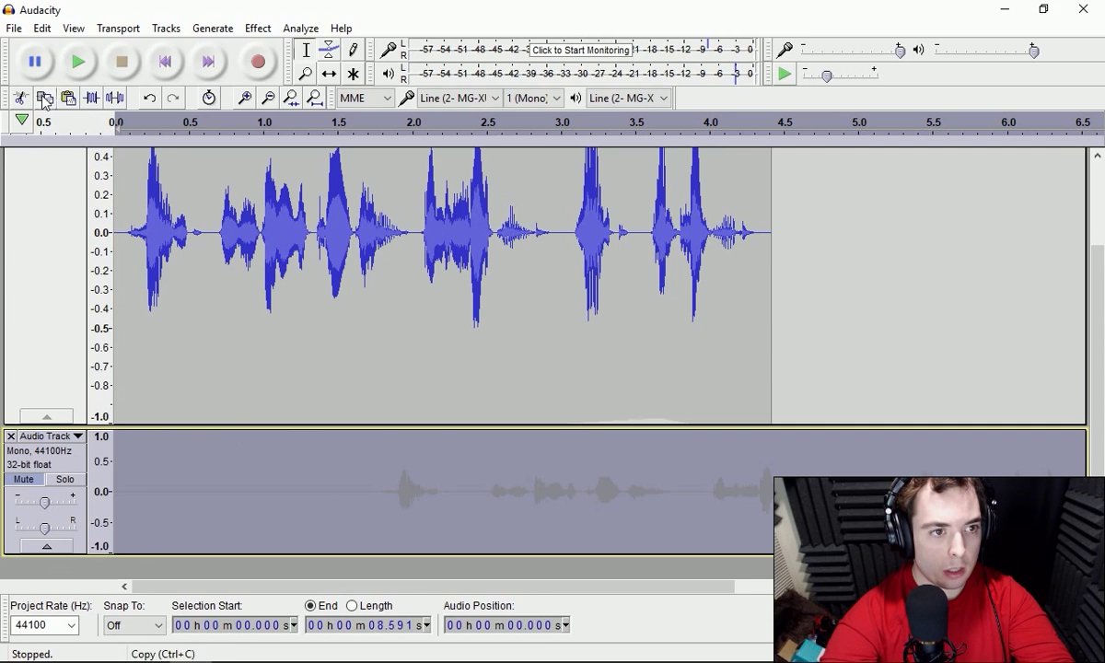
Paste the copied recording at the start of the processed upper track and remove the lower track.
scroll(265, 295, "up", 4)
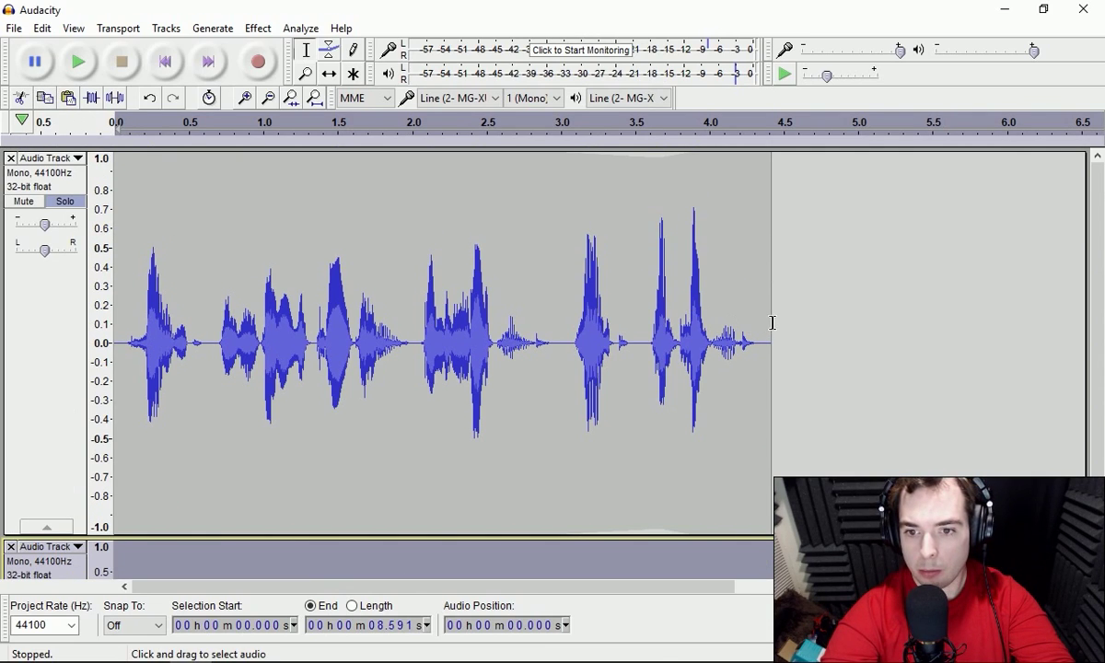
left_click(724, 313)
left_click(165, 61)
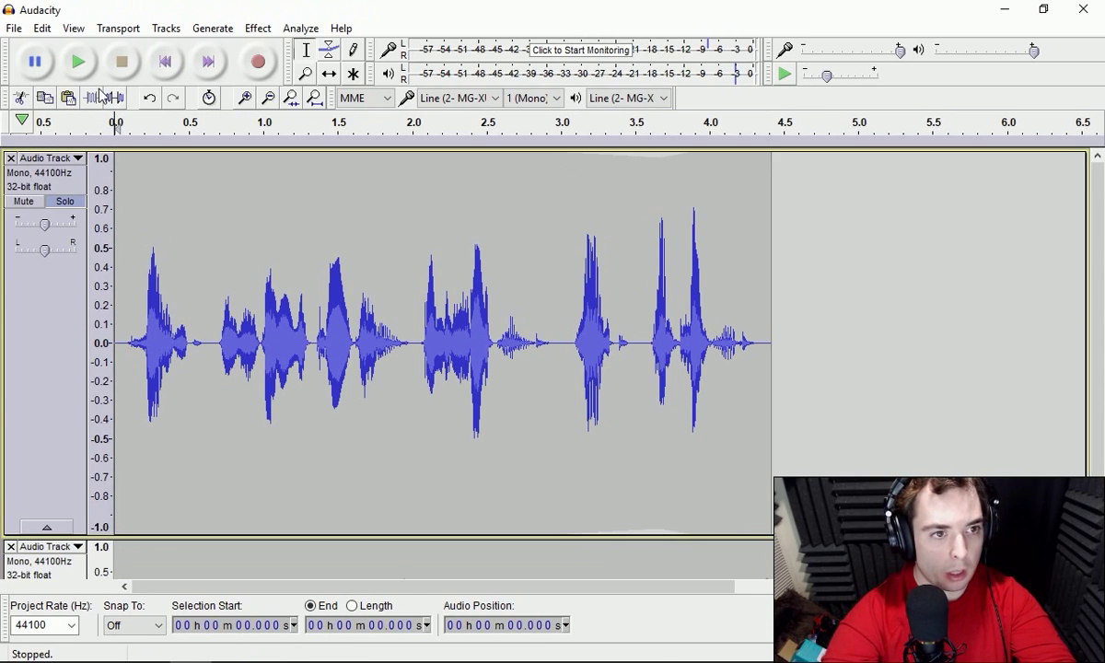
left_click(68, 98)
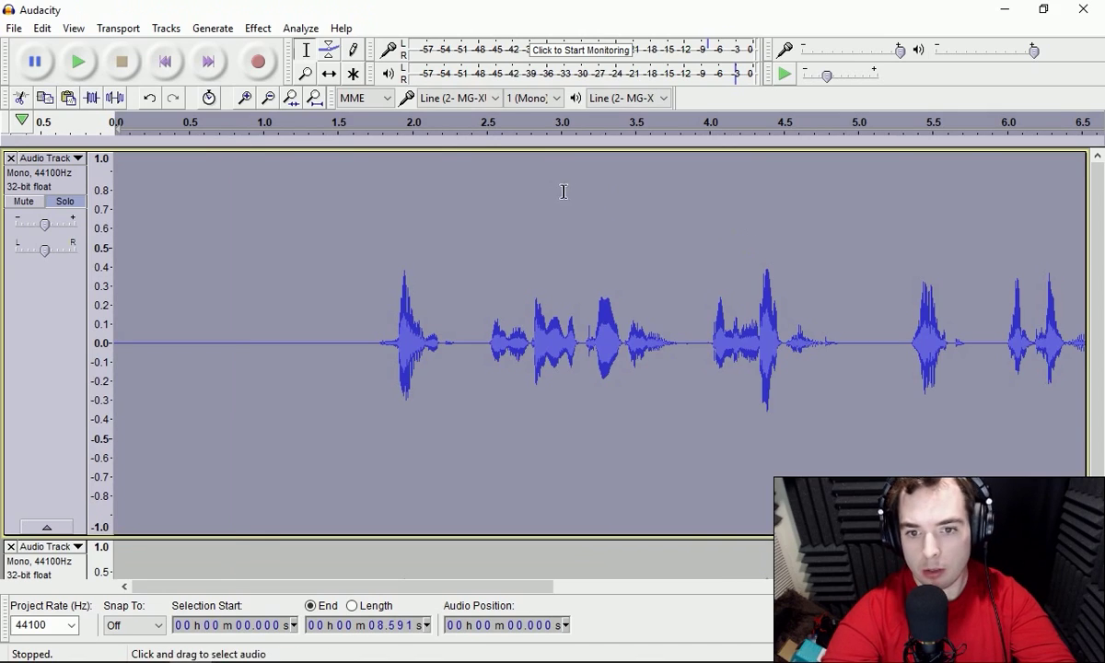
left_click(268, 98)
left_click(268, 98)
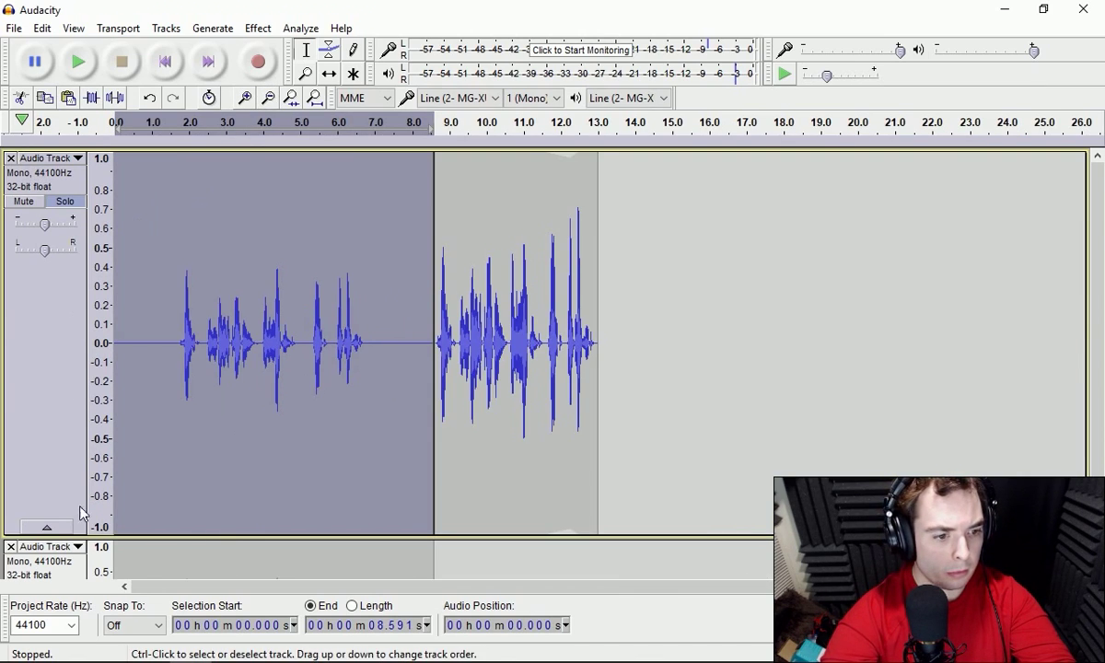
left_click(12, 546)
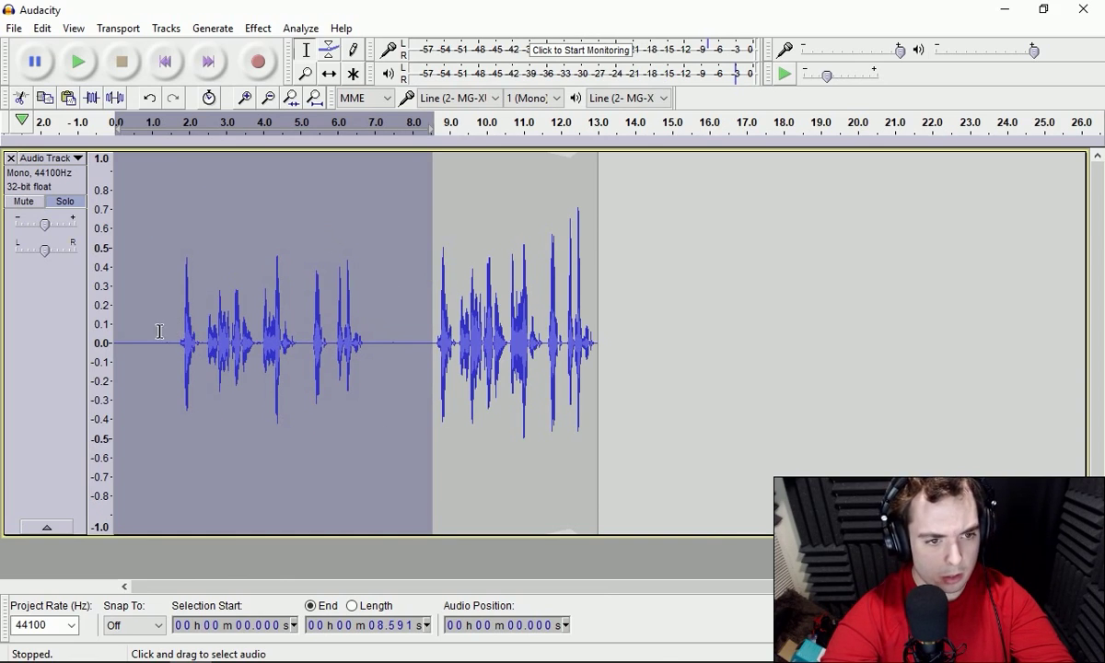
Delete about 1.56 s of silence at the start and shorten the pause between the original and processed clips.
left_click(296, 228)
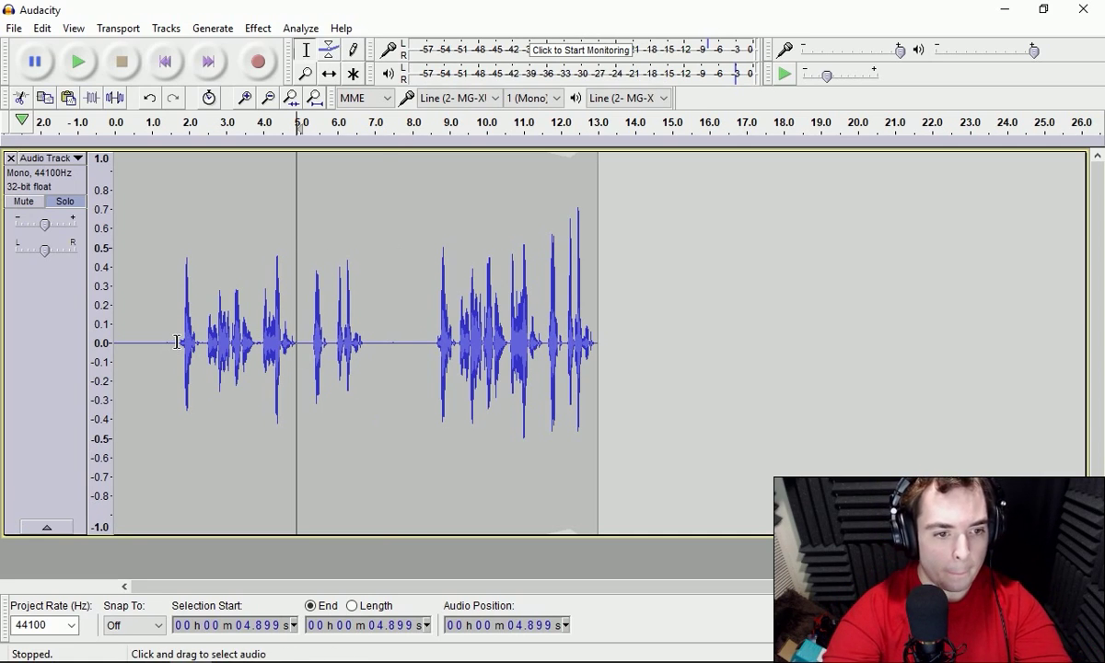
left_click_drag(171, 342, 69, 235)
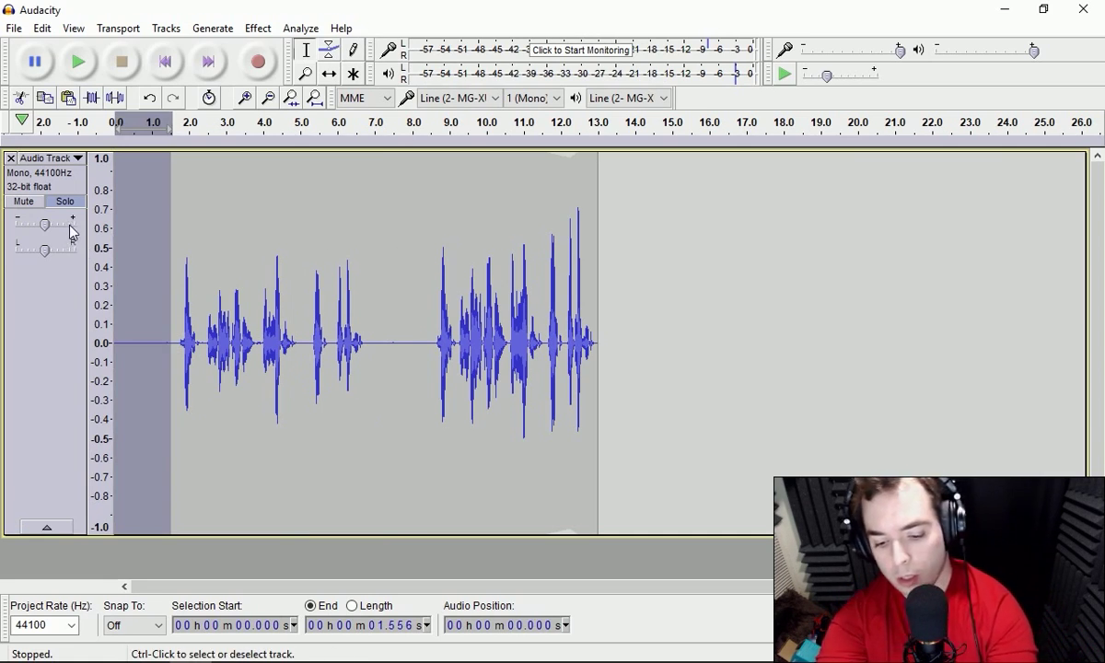
key("Delete")
left_click_drag(322, 342, 8, 247)
key("Delete")
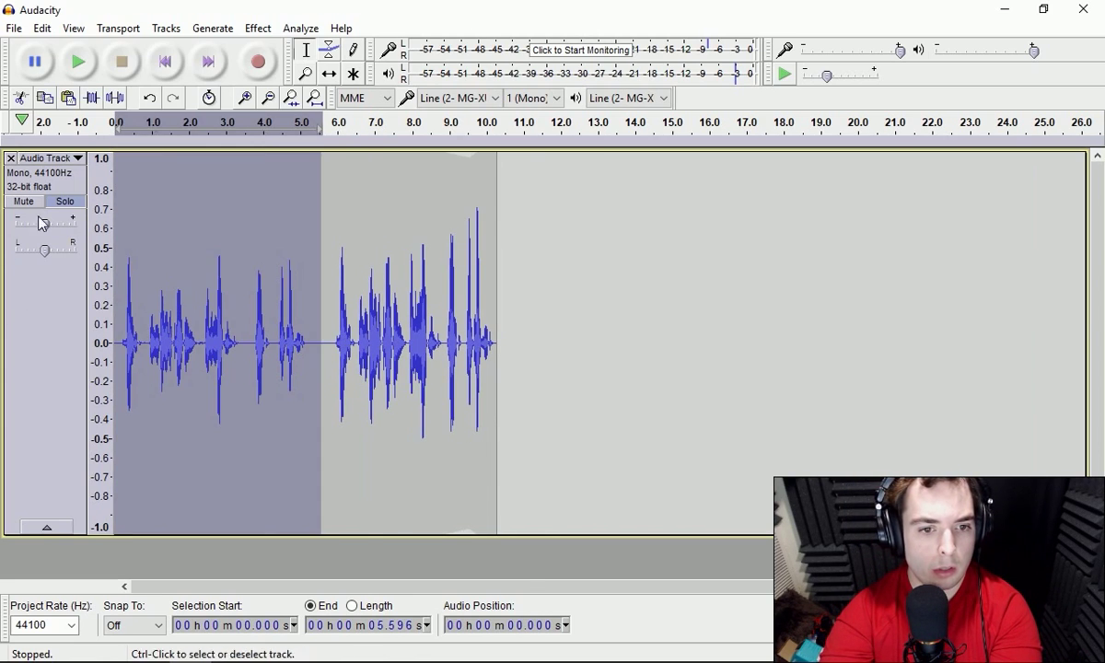
Normalize the original clip, from the start to about 5.6 s, to -3.0 dB with DC offset removal.
left_click(258, 28)
left_click(378, 367)
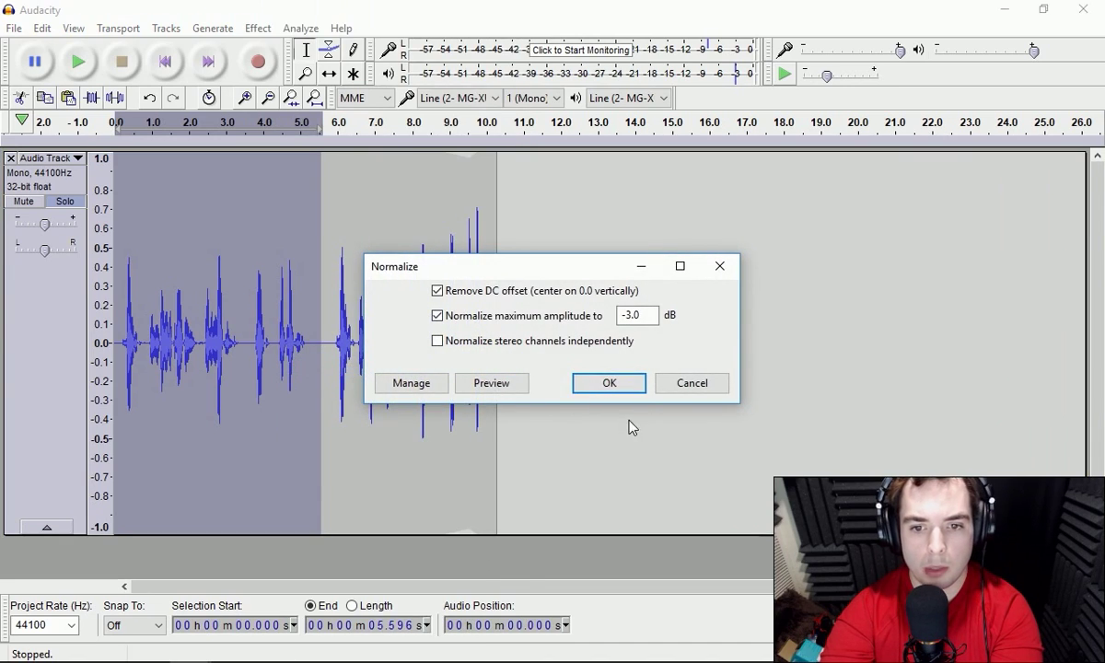
left_click(611, 382)
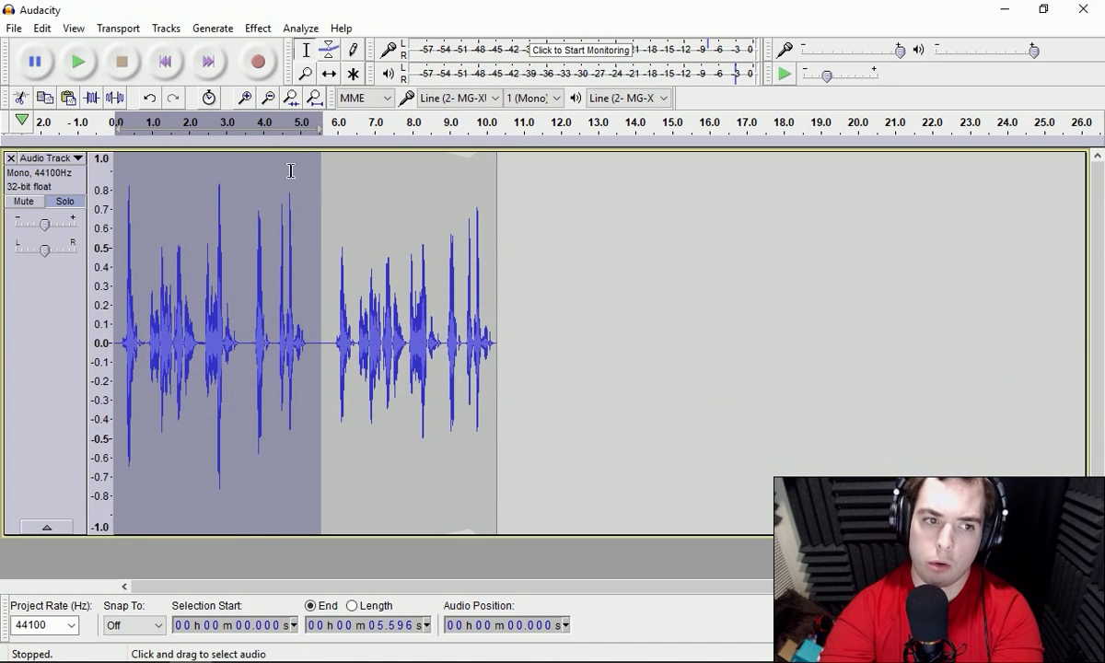
Normalize the processed clip, from about 5.46 s to 10.30 s, with the same settings.
left_click(327, 293)
left_click_drag(318, 320, 497, 375)
left_click(258, 27)
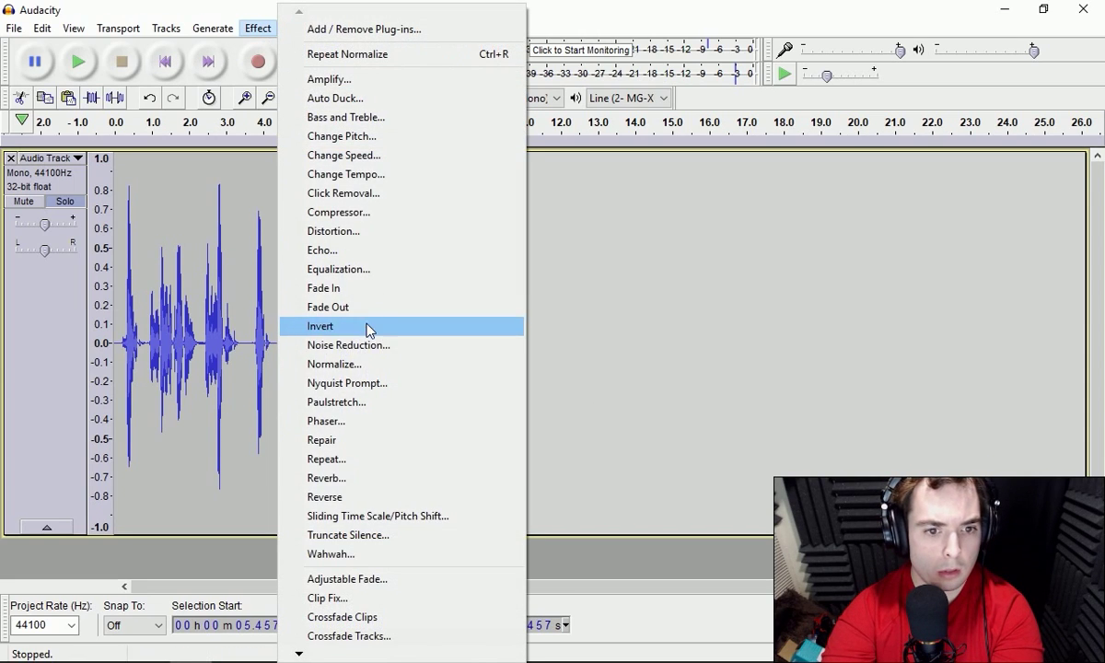
left_click(368, 366)
left_click(608, 383)
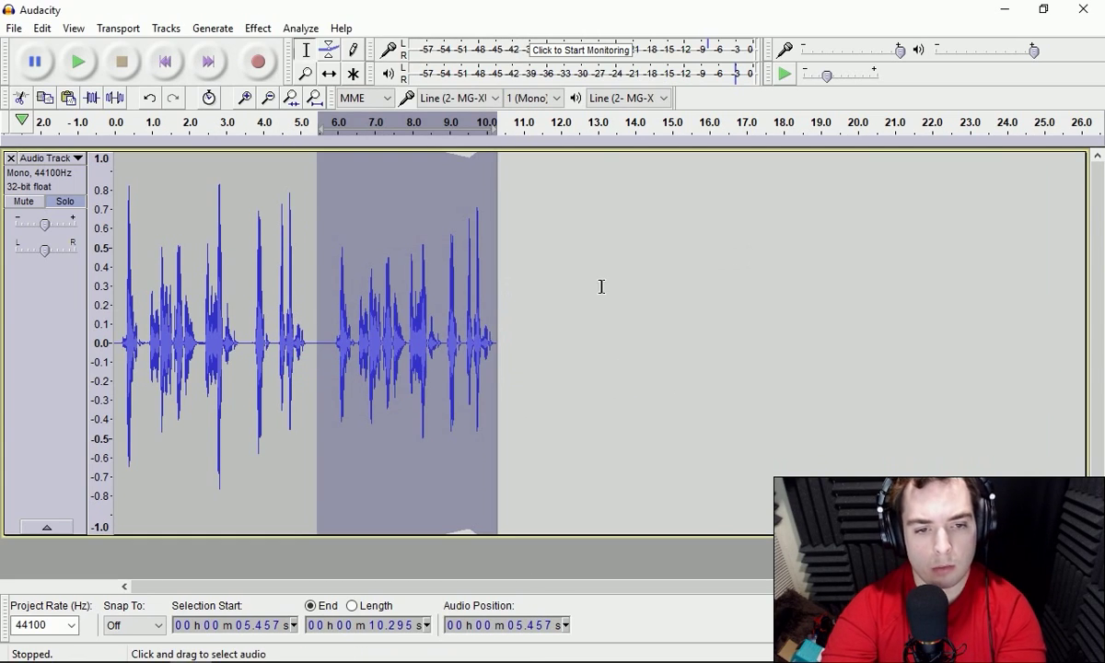
Lower the original clip's amplitude envelope to about 0.5, with a control point near 5.45 s in the pause before the processed clip.
left_click(309, 286)
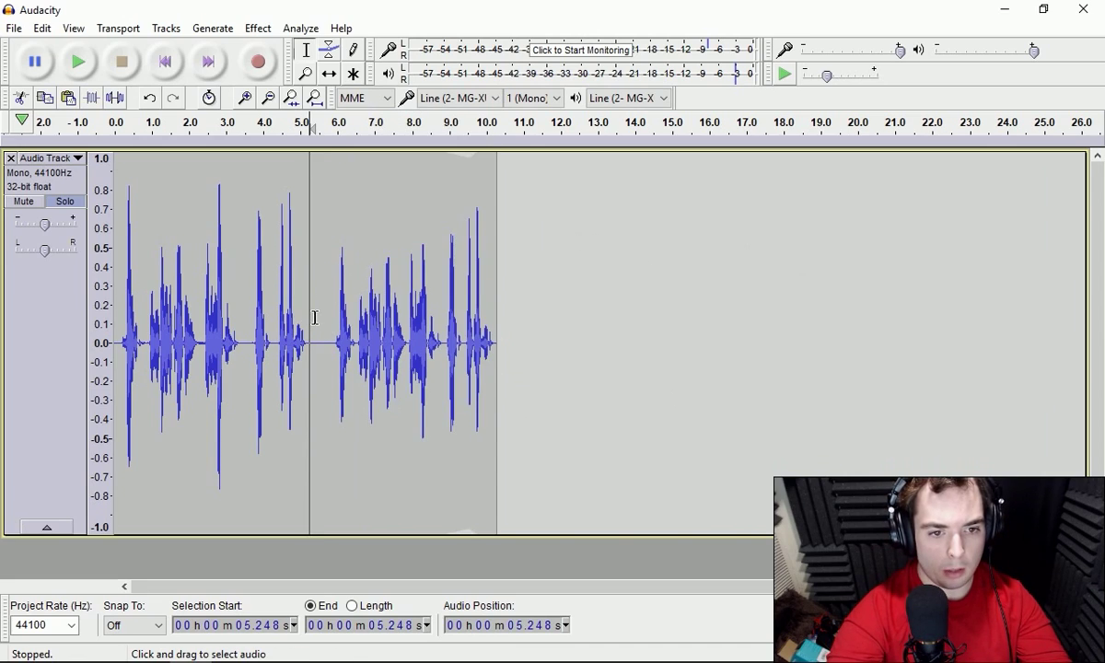
left_click_drag(320, 318, 78, 313)
left_click(329, 50)
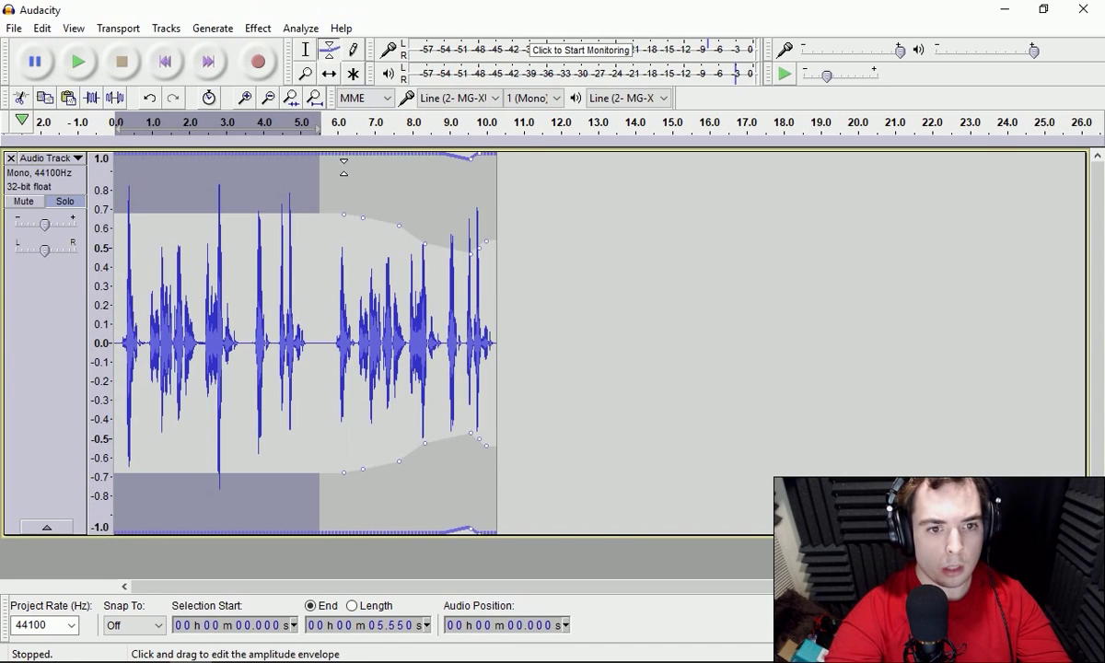
left_click_drag(317, 211, 316, 247)
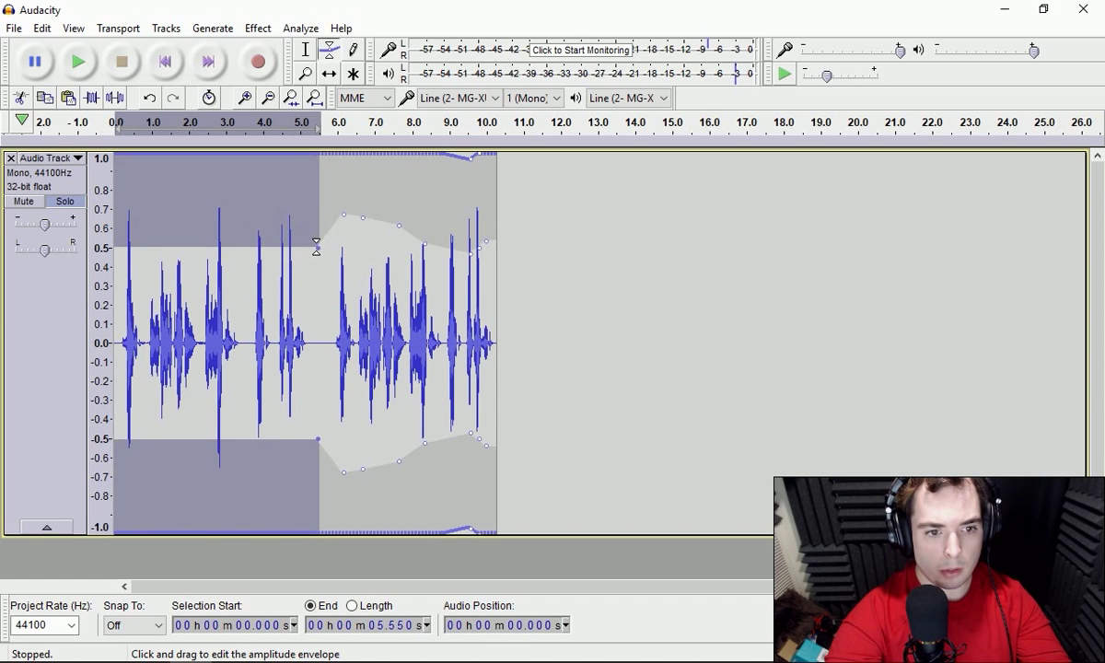
Play the track from its beginning to compare the original clip with the processed one.
left_click(166, 61)
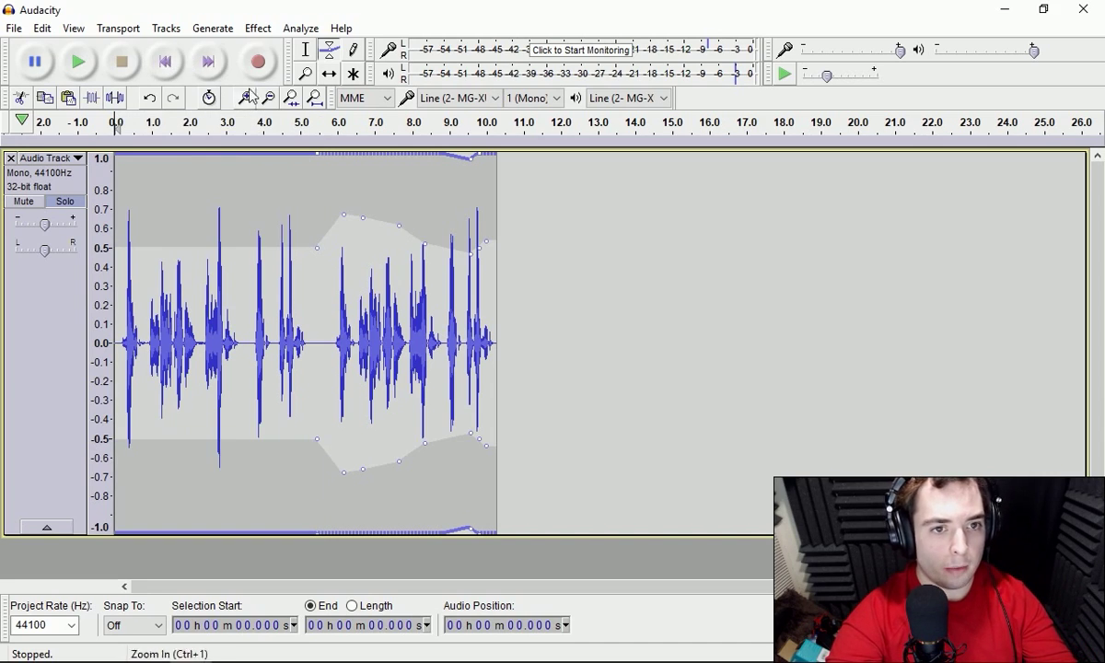
left_click(306, 50)
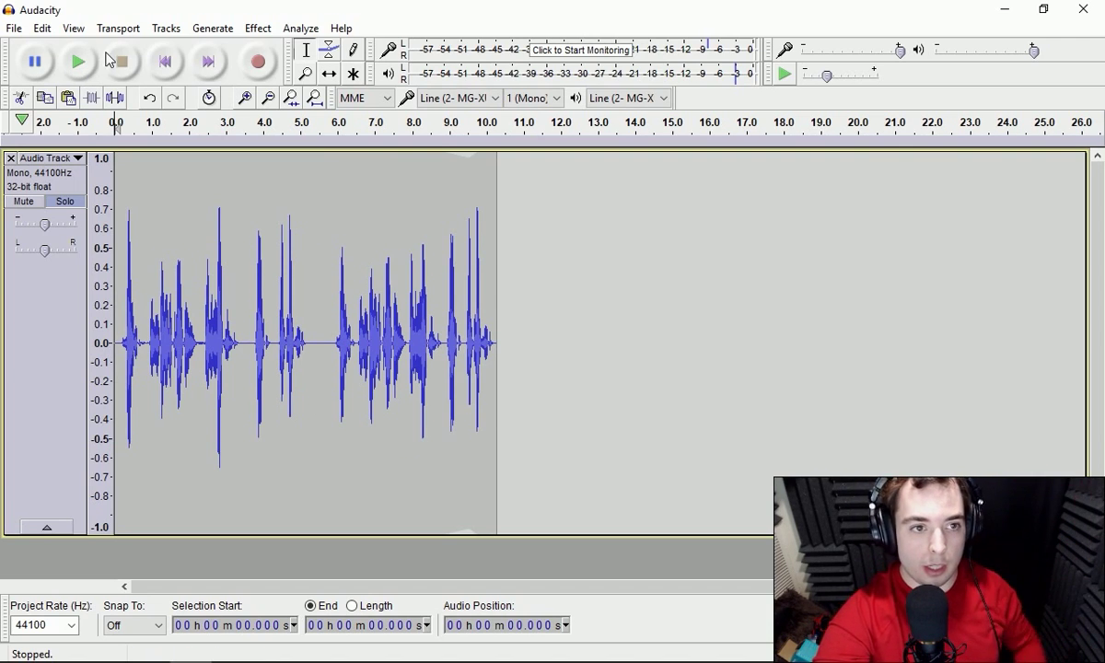
left_click(244, 97)
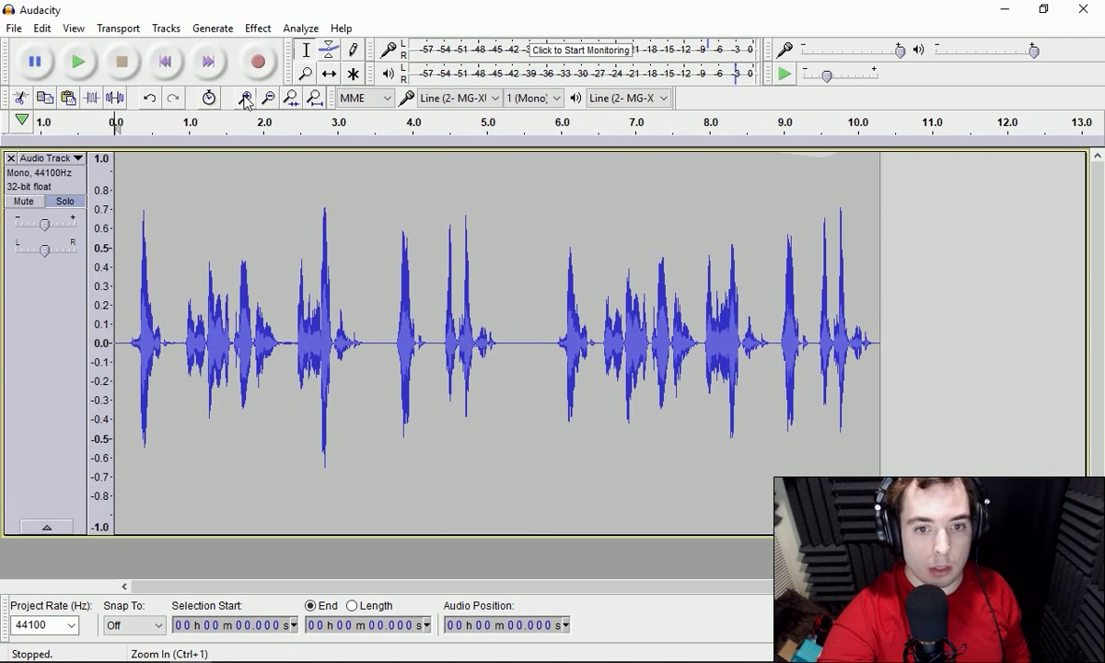
left_click(63, 58)
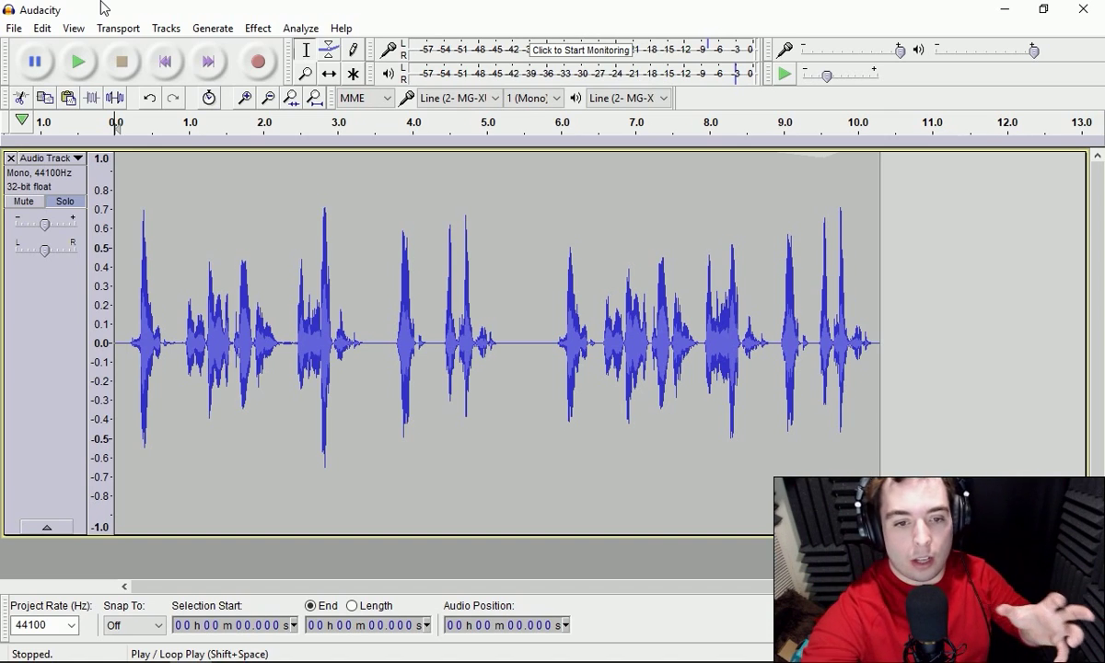
left_click(81, 62)
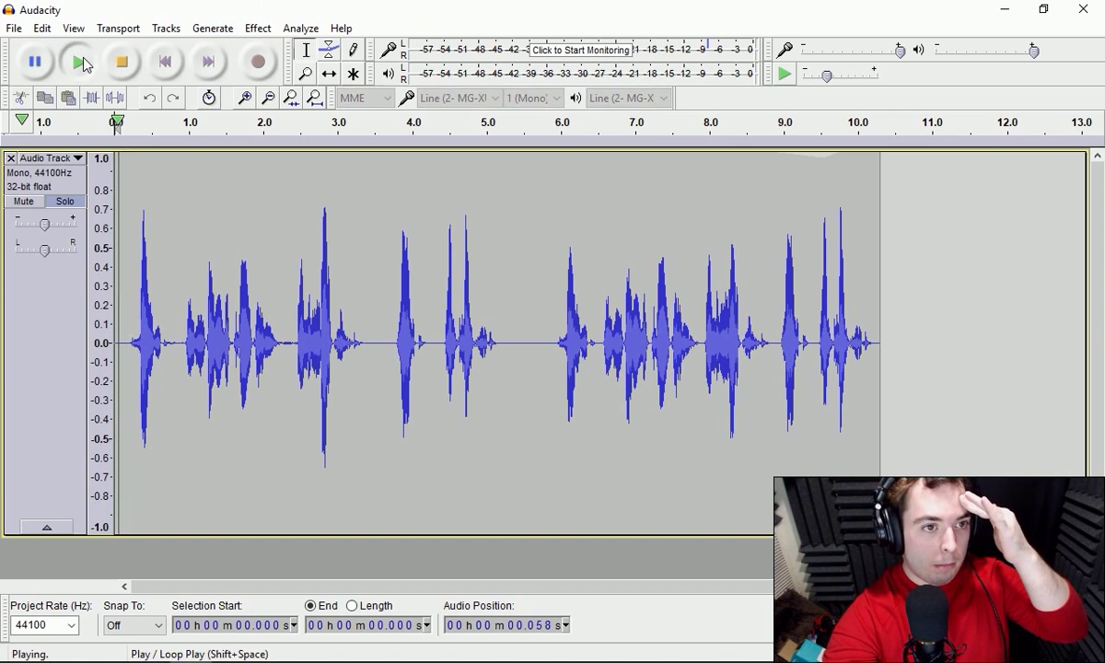